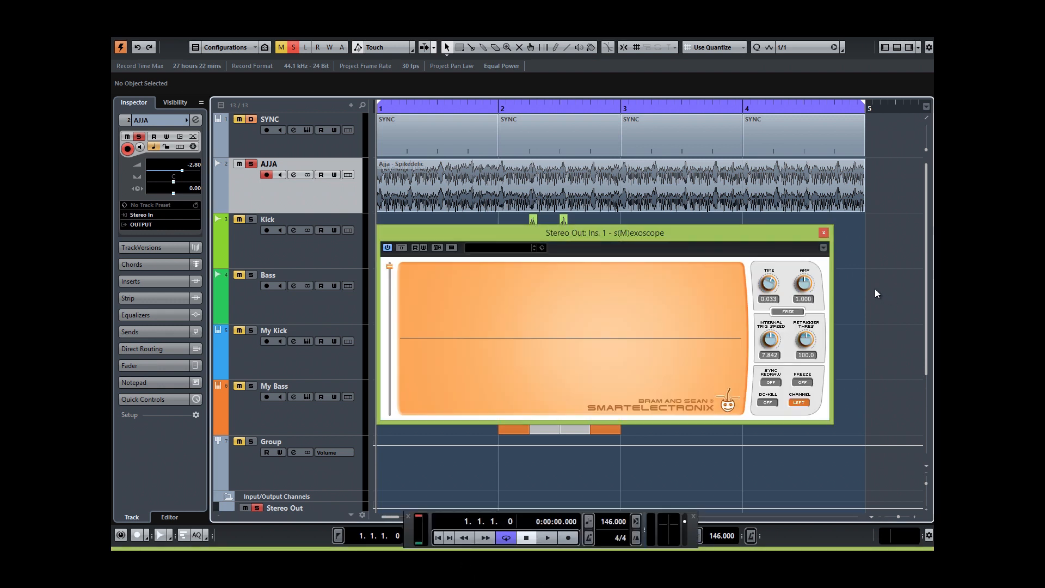
Play back the AJJA loop and turn on sync redraw in the s(M)exoscope oscilloscope
{"action": "key", "text": "space"}
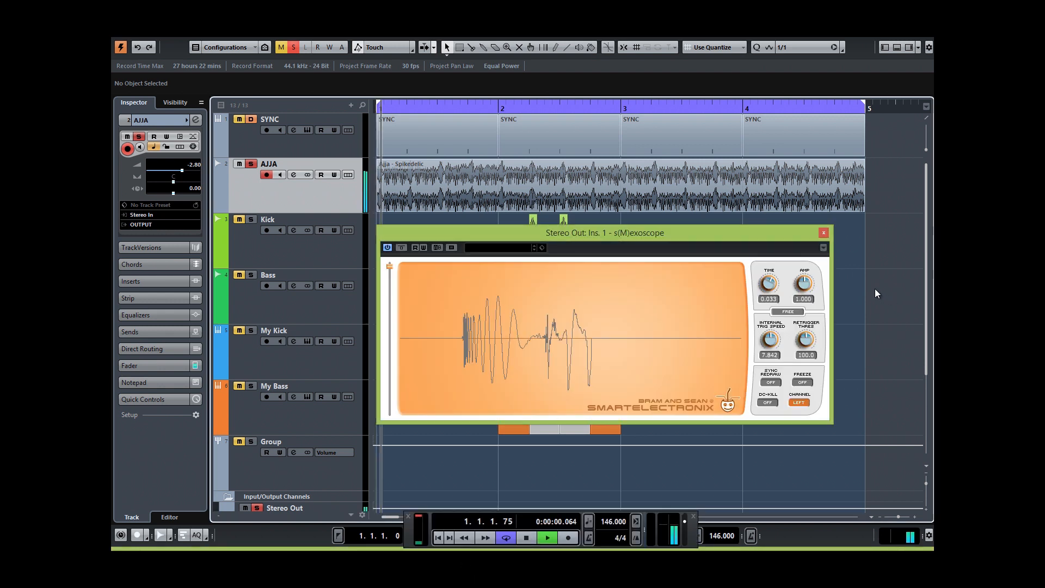
{"action": "left_click", "coordinate": [772, 383]}
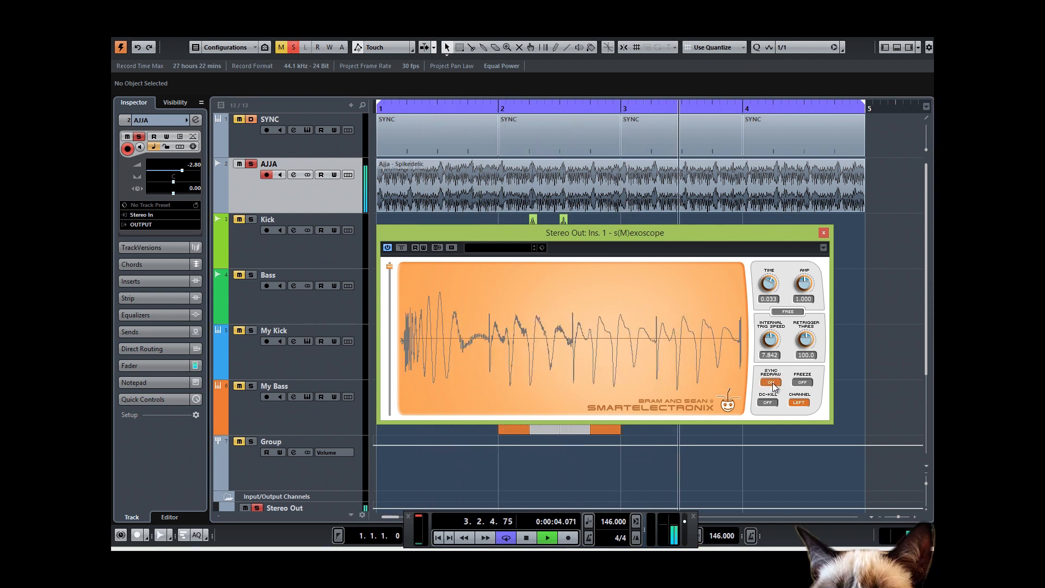
{"action": "key", "text": "space"}
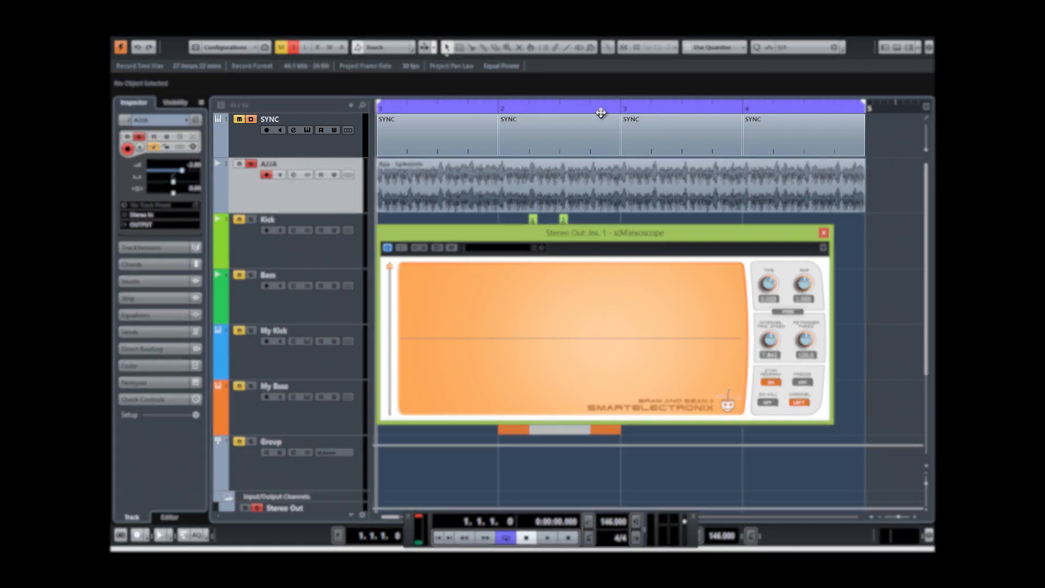
Unmute the SYNC track and check its apQualizr insert before closing it
{"action": "left_click", "coordinate": [266, 145]}
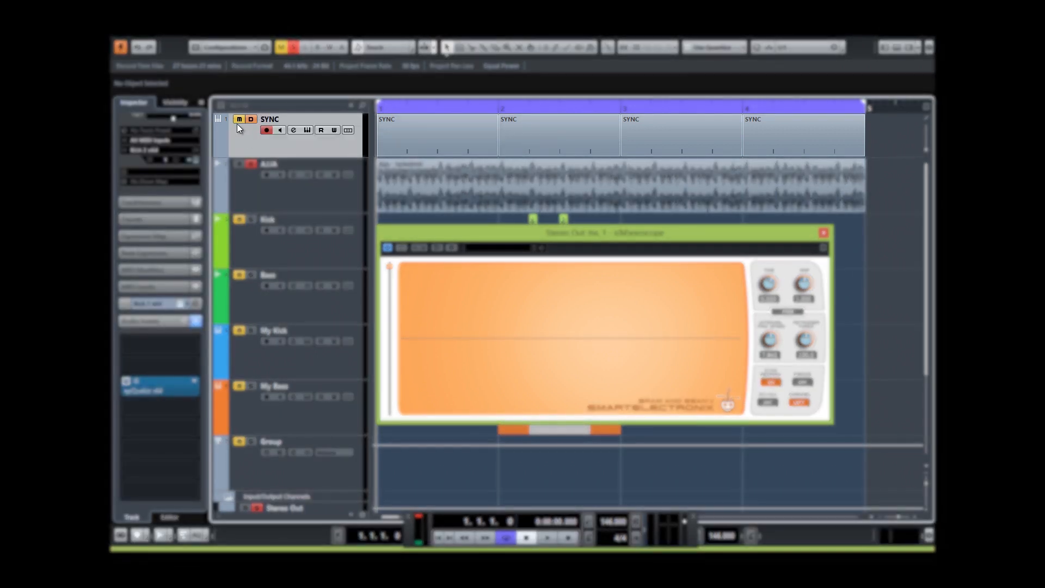
{"action": "left_click", "coordinate": [135, 382]}
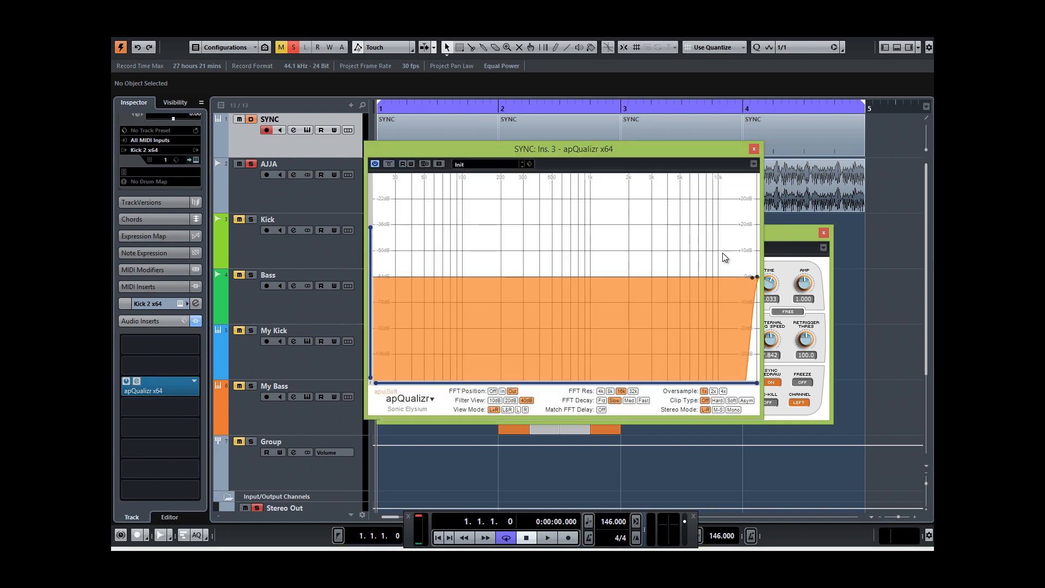
{"action": "left_click", "coordinate": [754, 148]}
During playback, set the oscilloscope to rising trigger mode, lower its trigger threshold slightly and set the time to 0.032
{"action": "key", "text": "space"}
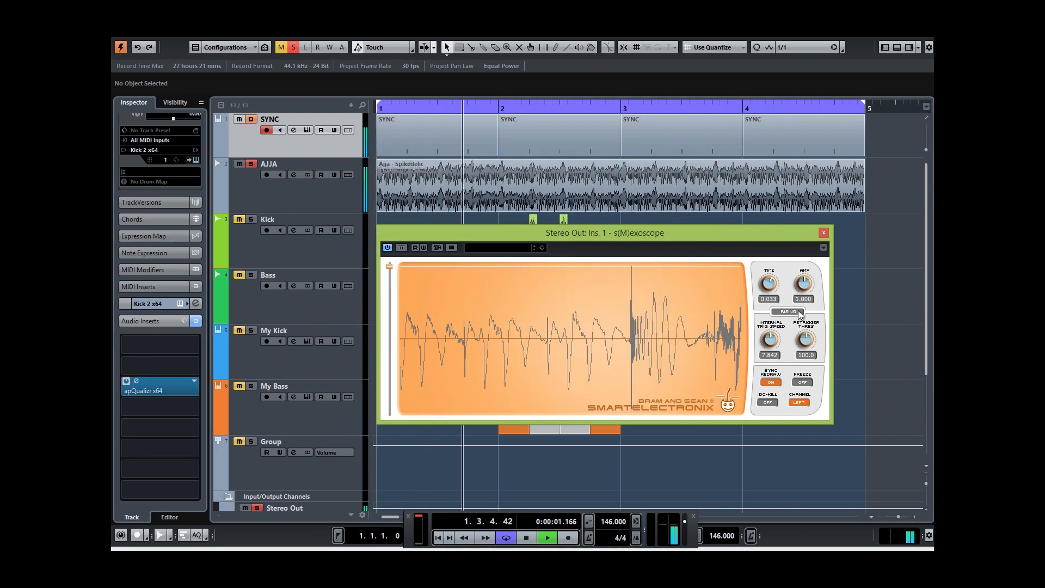
{"action": "left_click_drag", "start_coordinate": [389, 267], "coordinate": [387, 278]}
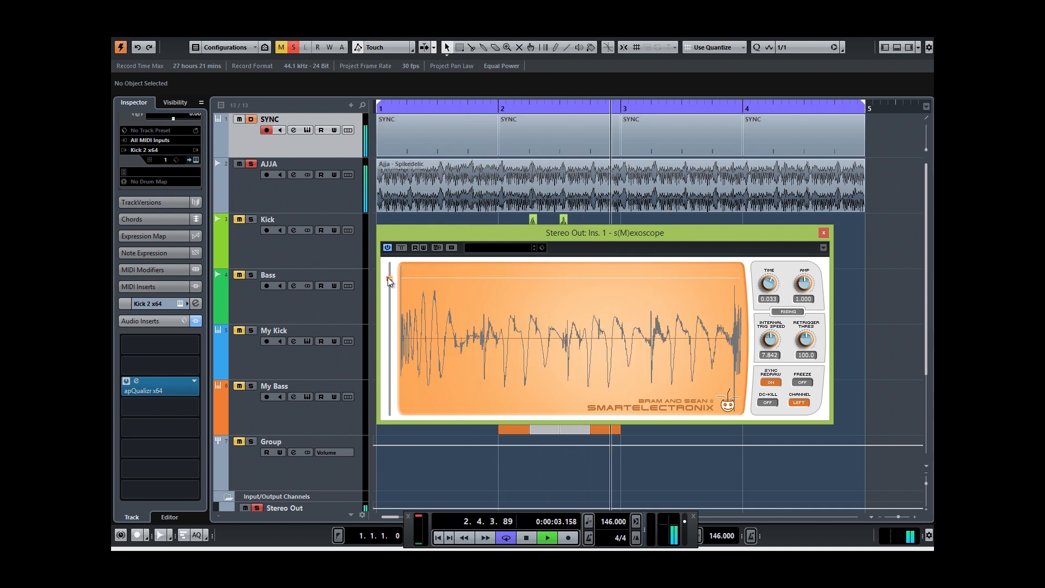
{"action": "left_click_drag", "start_coordinate": [770, 284], "coordinate": [773, 286]}
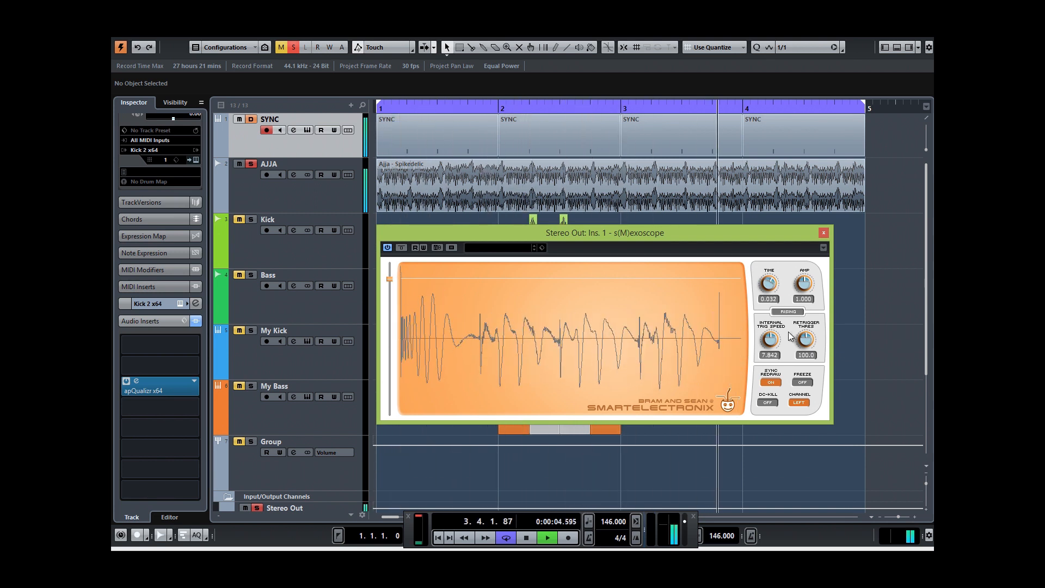
Freeze the oscilloscope display and measure the kick's length from its start to the first bass note
{"action": "left_click", "coordinate": [805, 383]}
{"action": "key", "text": "space"}
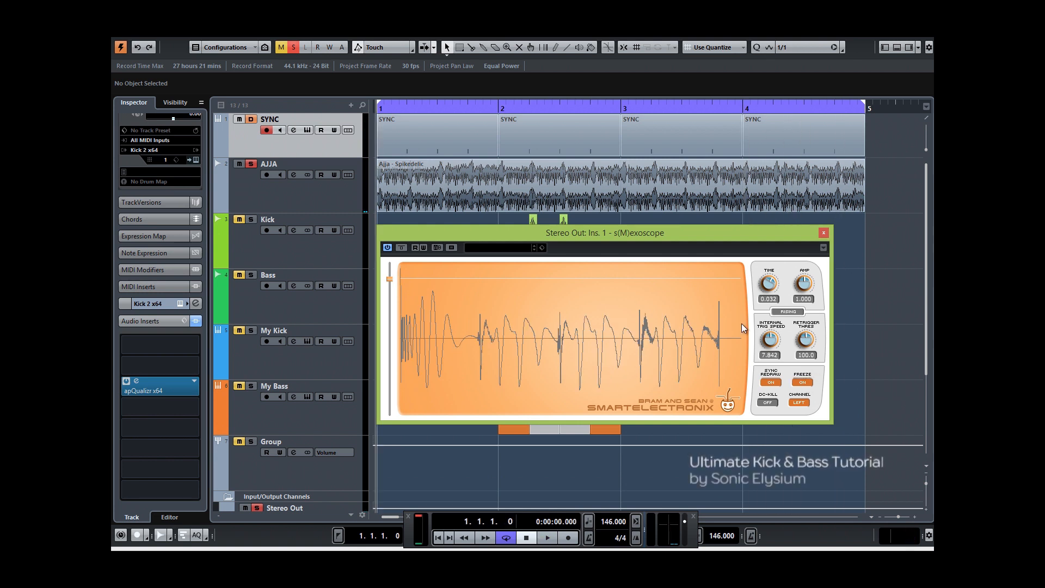
{"action": "left_click", "coordinate": [402, 343]}
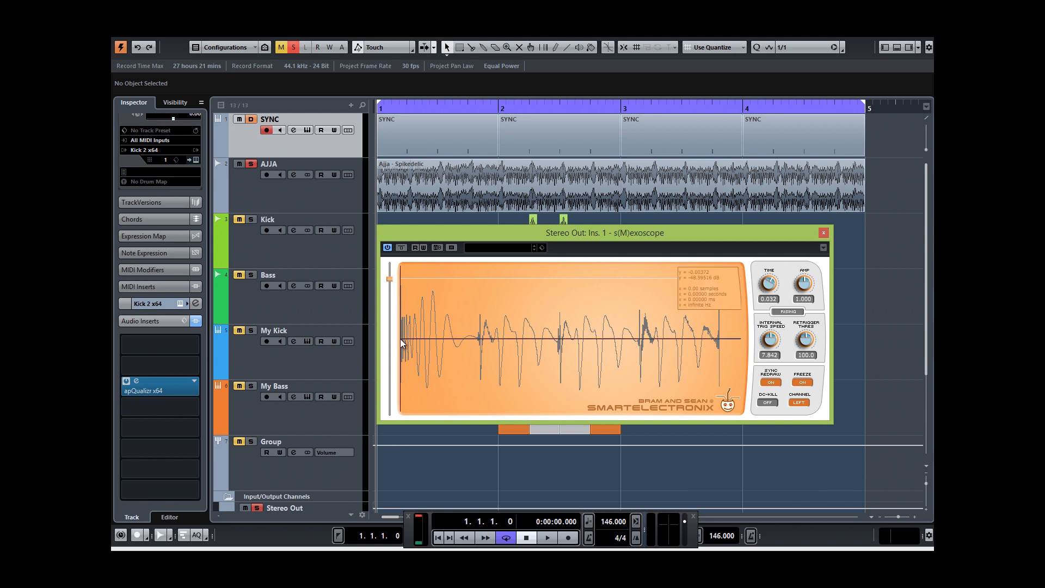
{"action": "left_click", "coordinate": [479, 342]}
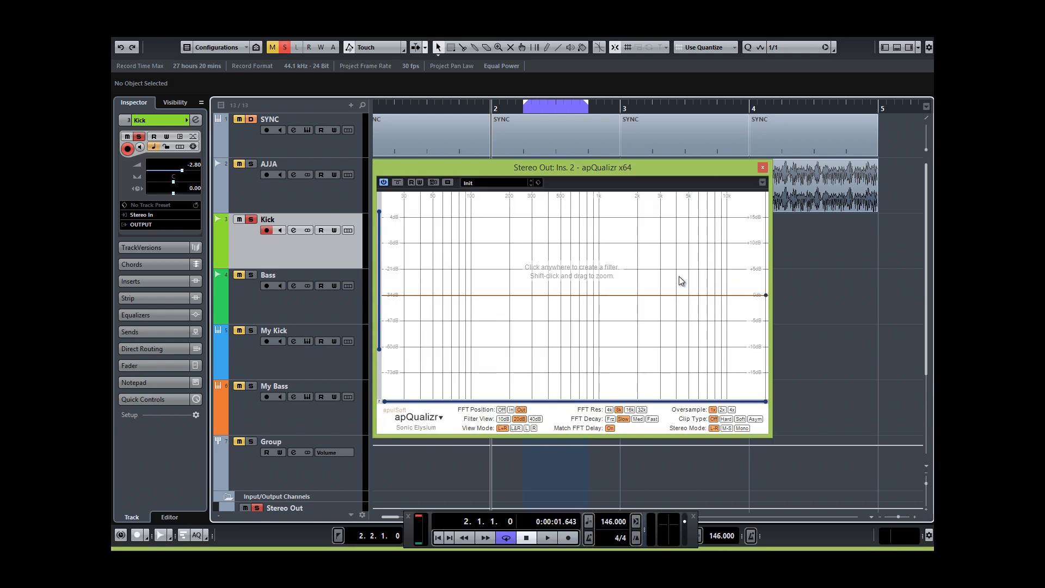
Play the looped section of the Kick track to examine its frequency spectrum in apQualizr
{"action": "key", "text": "space"}
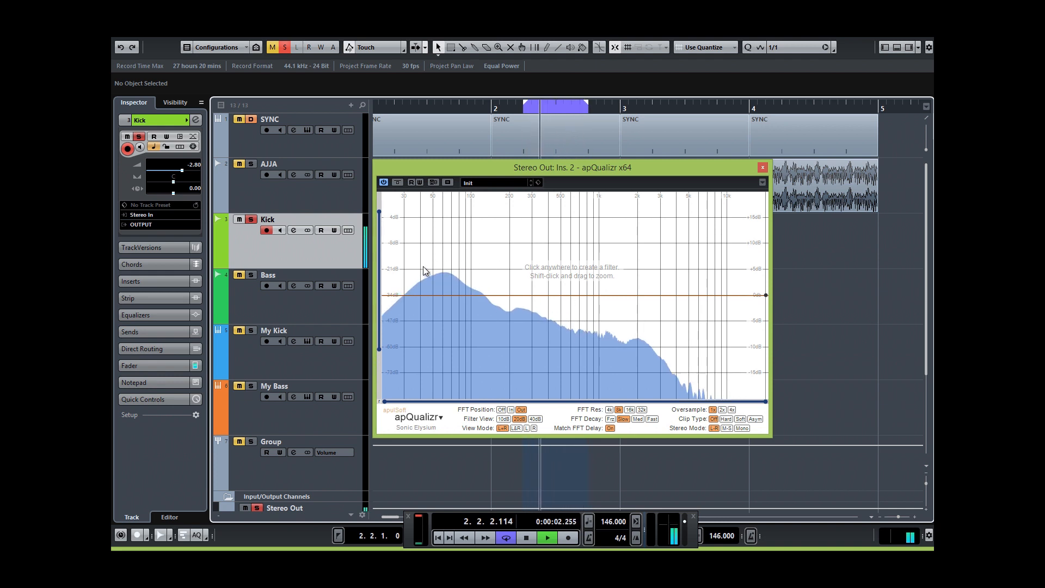
{"action": "key", "text": "space"}
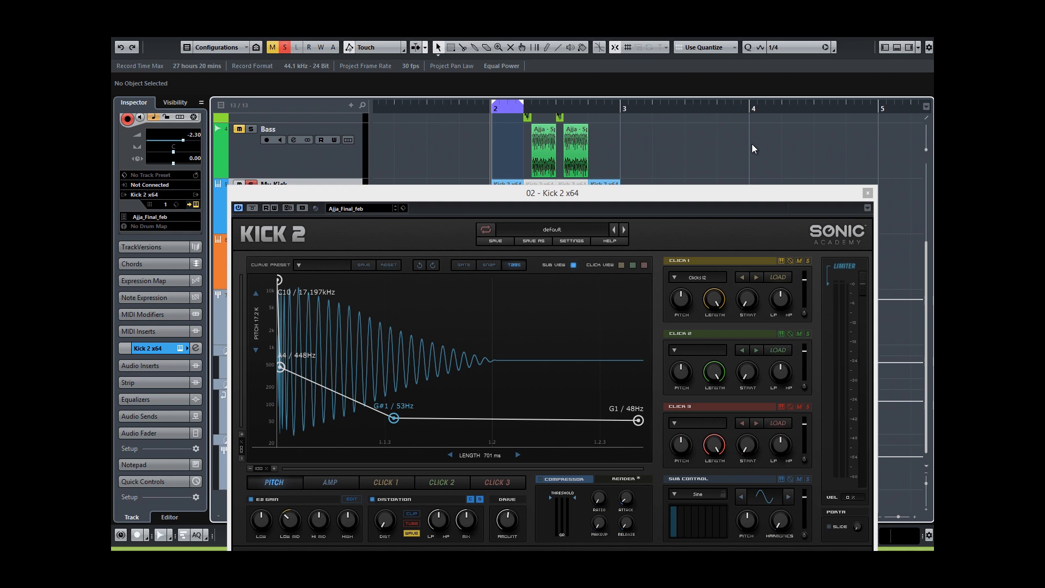
Strip Kick 2's processing by muting Click 1, disabling EQ and distortion and lowering the drive, and shorten the length to 199 ms
{"action": "left_click", "coordinate": [798, 260]}
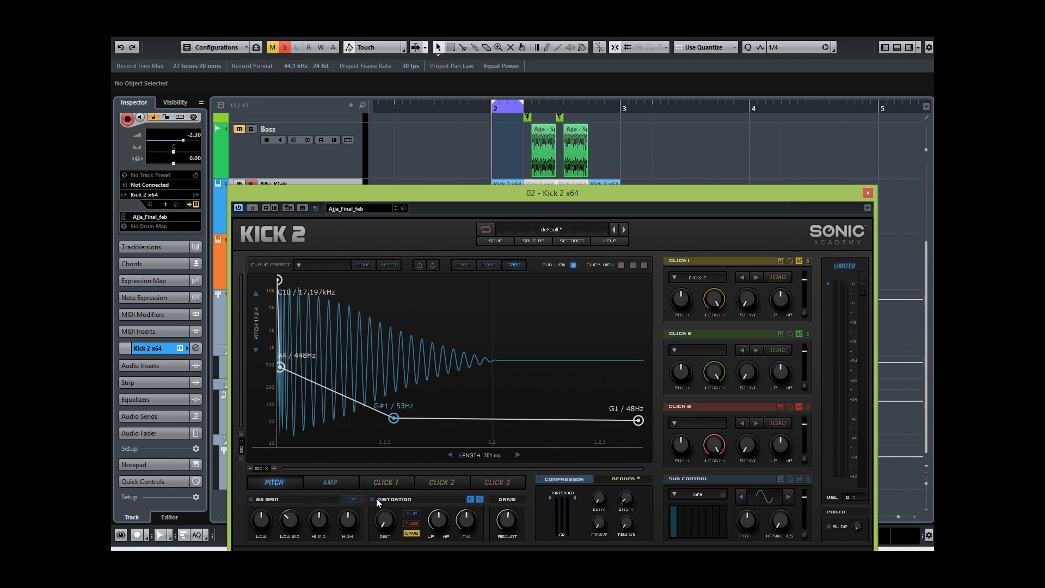
{"action": "left_click_drag", "start_coordinate": [507, 520], "coordinate": [507, 534]}
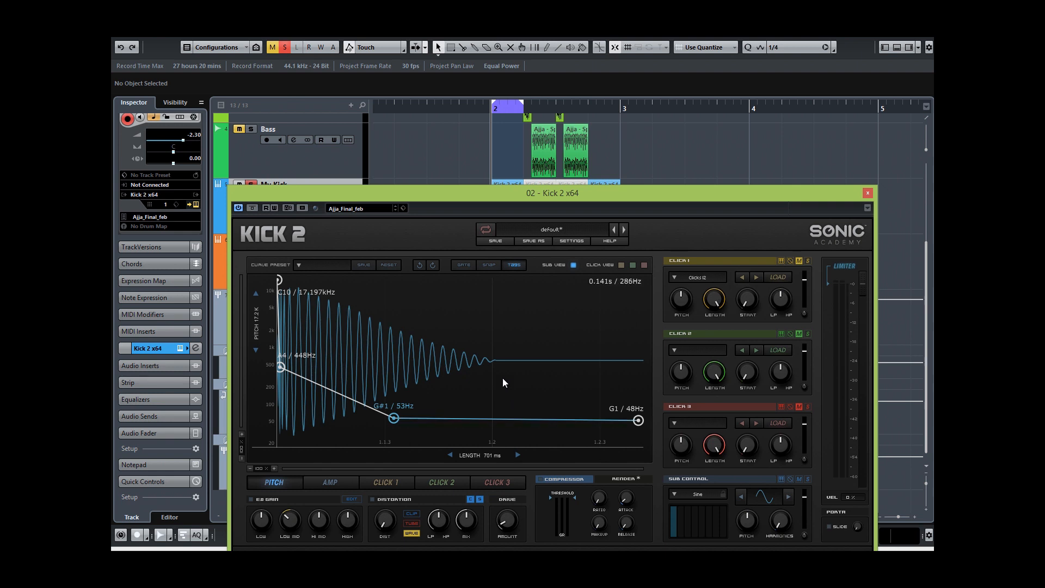
{"action": "left_click_drag", "start_coordinate": [485, 456], "coordinate": [452, 460]}
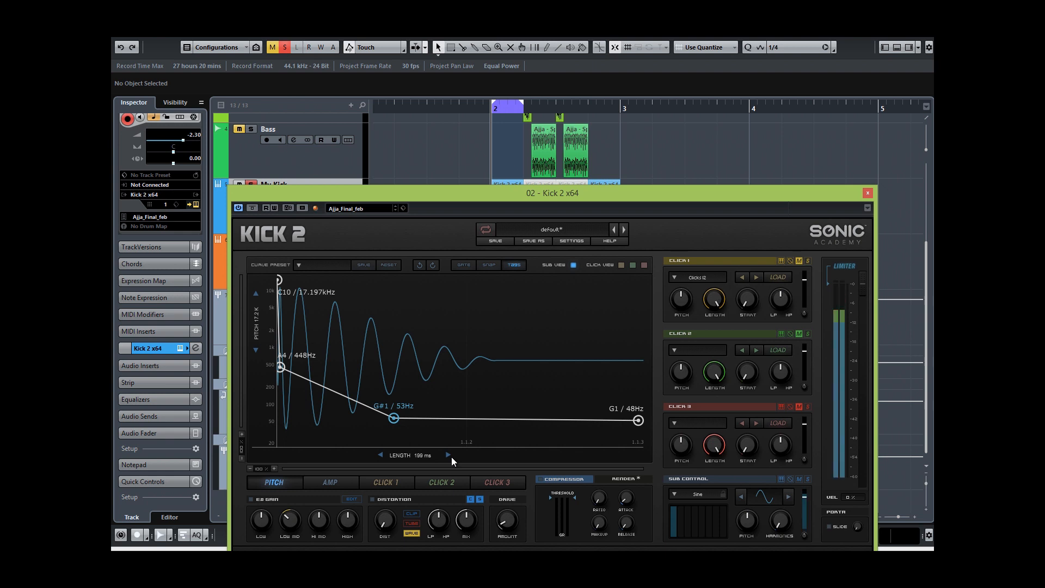
Reshape the pitch envelope into one downward-bent curve starting at G7 / 3.125 kHz by deleting both middle nodes
{"action": "left_click_drag", "start_coordinate": [281, 368], "coordinate": [324, 370]}
{"action": "left_click_drag", "start_coordinate": [394, 418], "coordinate": [410, 408]}
{"action": "double_click", "coordinate": [410, 407]}
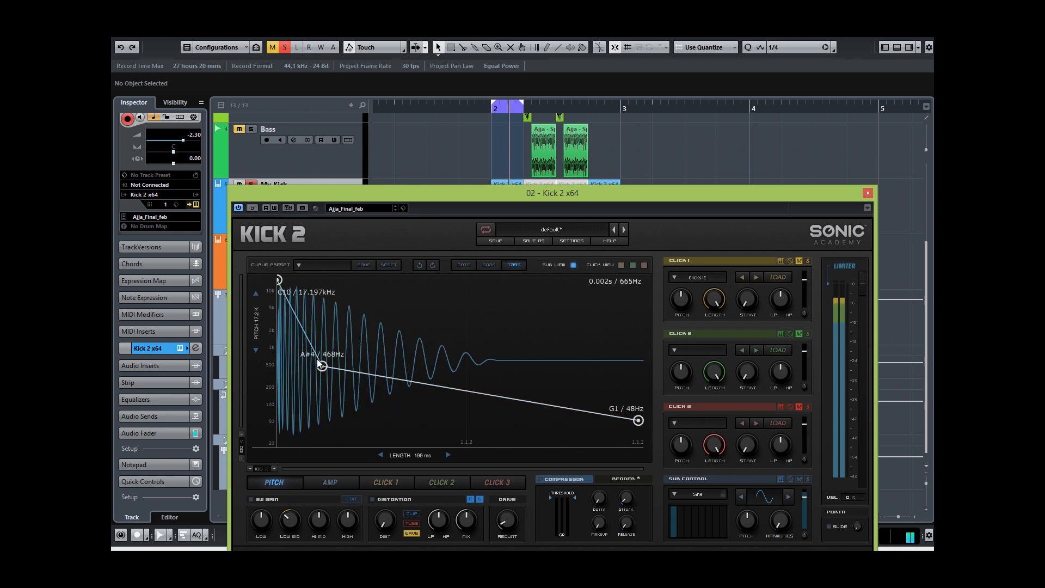
{"action": "double_click", "coordinate": [322, 366]}
{"action": "left_click_drag", "start_coordinate": [279, 284], "coordinate": [280, 322]}
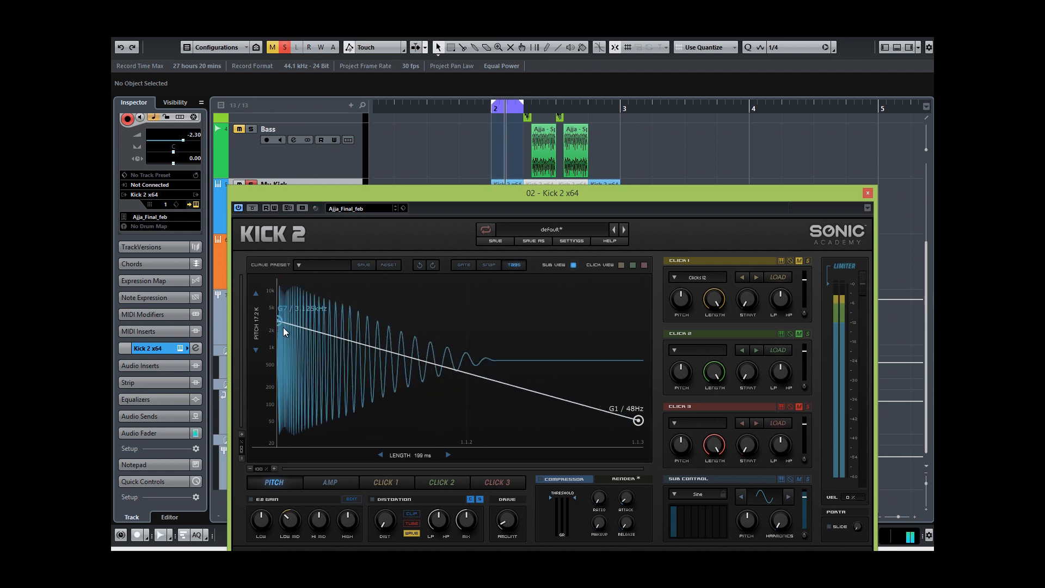
{"action": "mouse_move", "coordinate": [380, 349]}
{"action": "left_mouse_down"}
{"action": "mouse_move", "coordinate": [370, 401]}
{"action": "mouse_move", "coordinate": [378, 341]}
{"action": "mouse_move", "coordinate": [367, 374]}
{"action": "mouse_move", "coordinate": [371, 358]}
{"action": "left_mouse_up"}
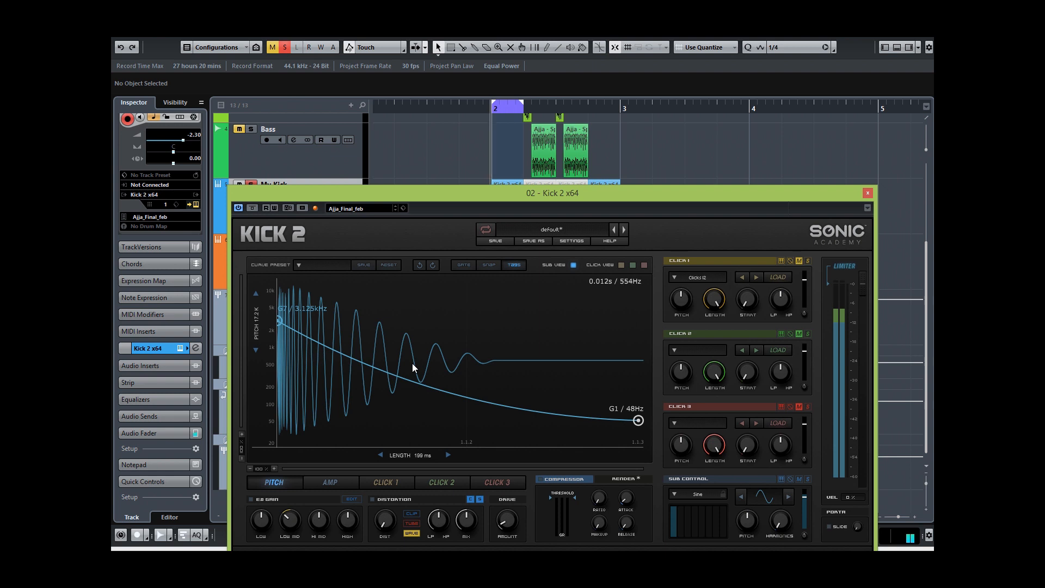
Delete the extra amp envelope nodes and raise the remaining one near the end to 1.00 for a flat sustain
{"action": "left_click", "coordinate": [326, 486]}
{"action": "double_click", "coordinate": [346, 299]}
{"action": "double_click", "coordinate": [393, 280]}
{"action": "left_click_drag", "start_coordinate": [304, 280], "coordinate": [279, 281]}
{"action": "double_click", "coordinate": [501, 325]}
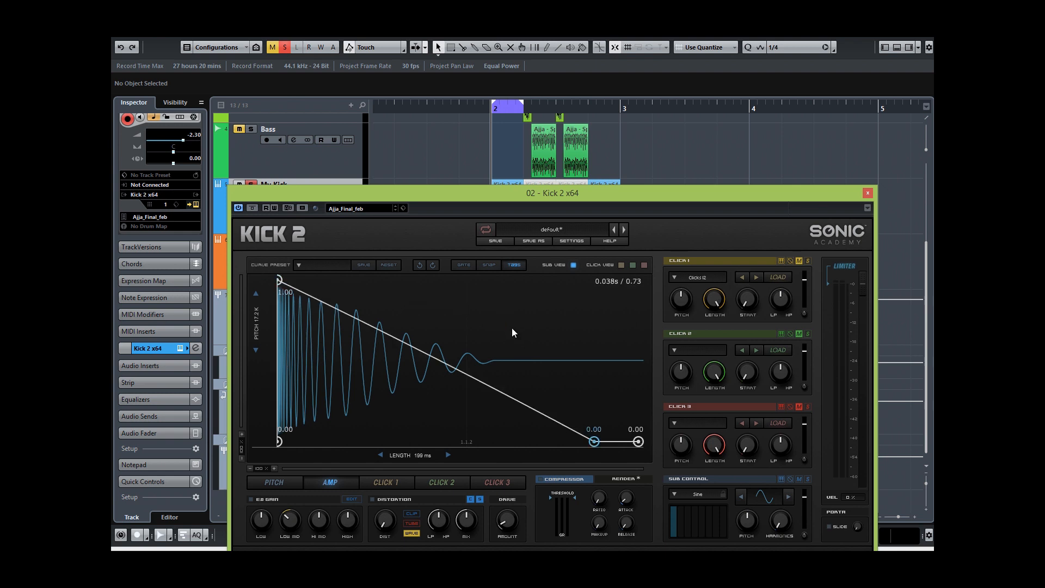
{"action": "left_click_drag", "start_coordinate": [594, 442], "coordinate": [610, 264]}
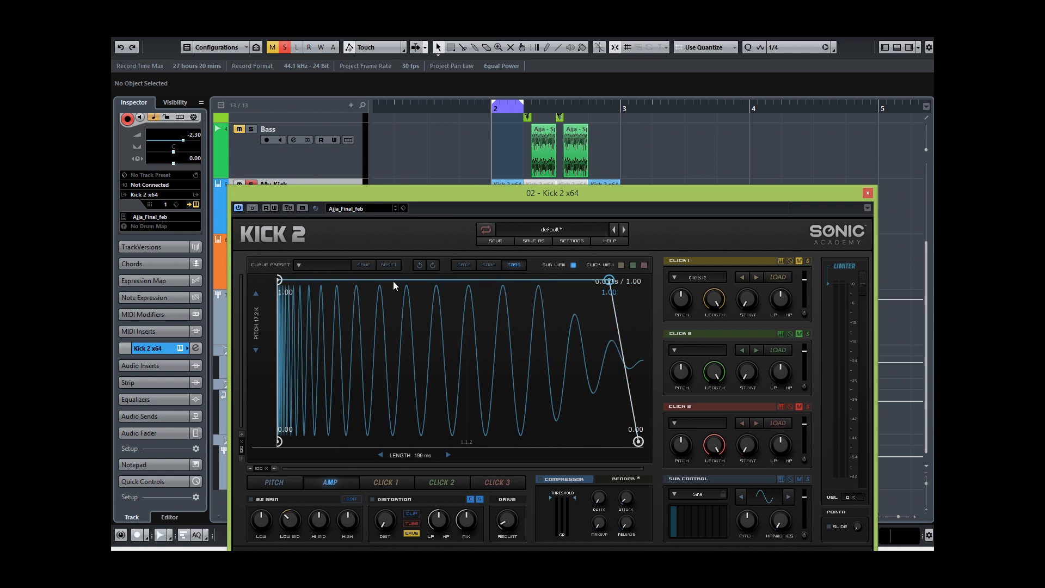
{"action": "left_click", "coordinate": [513, 280]}
{"action": "left_click_drag", "start_coordinate": [562, 280], "coordinate": [551, 456]}
{"action": "left_click", "coordinate": [419, 266]}
{"action": "left_click", "coordinate": [419, 266]}
{"action": "left_click", "coordinate": [419, 266]}
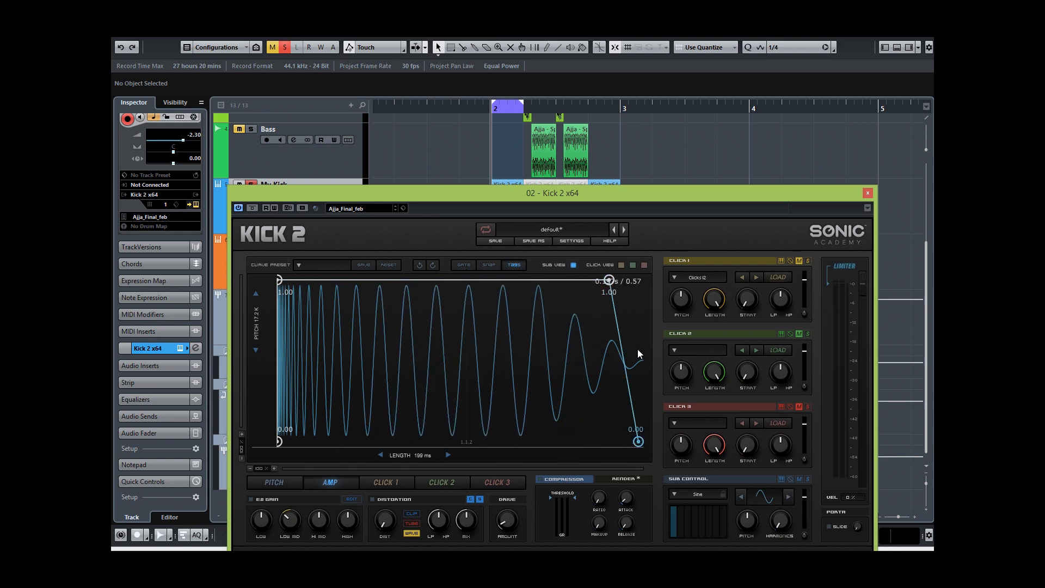
Set the Kick 2 length to 118 ms and freeze the reference kick's waveform in the oscilloscope
{"action": "left_click_drag", "start_coordinate": [410, 456], "coordinate": [399, 459]}
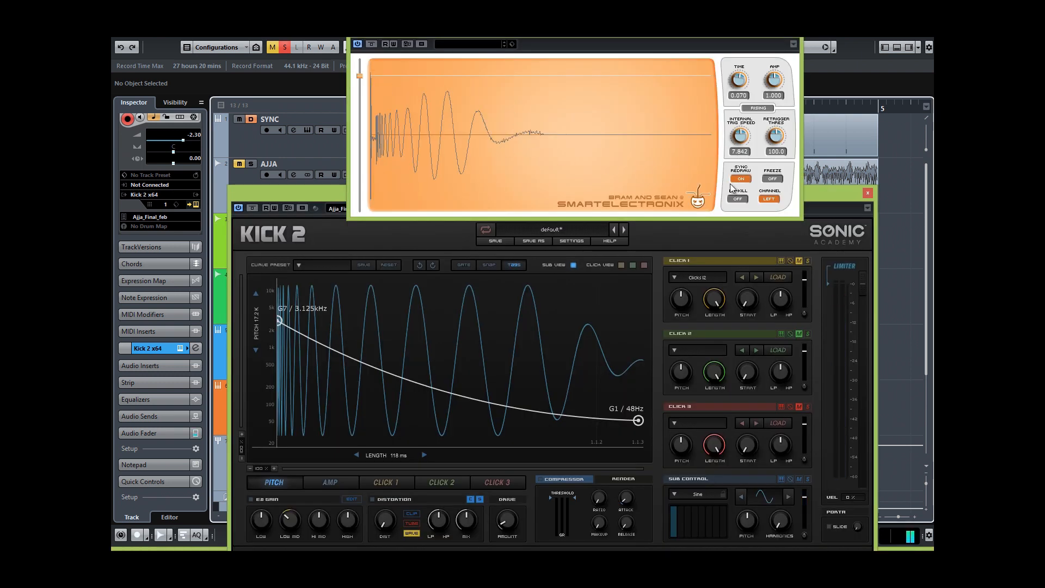
{"action": "left_click", "coordinate": [772, 179]}
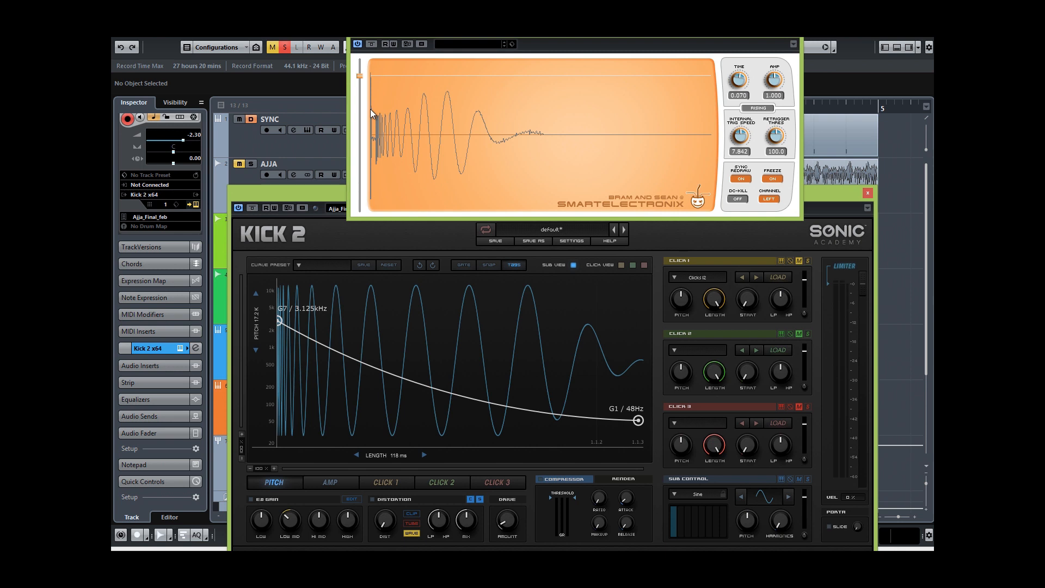
Add two nodes to the amp envelope's flat section, lowering the first to 0.52 and the envelope's start to 0.57
{"action": "left_click", "coordinate": [325, 371]}
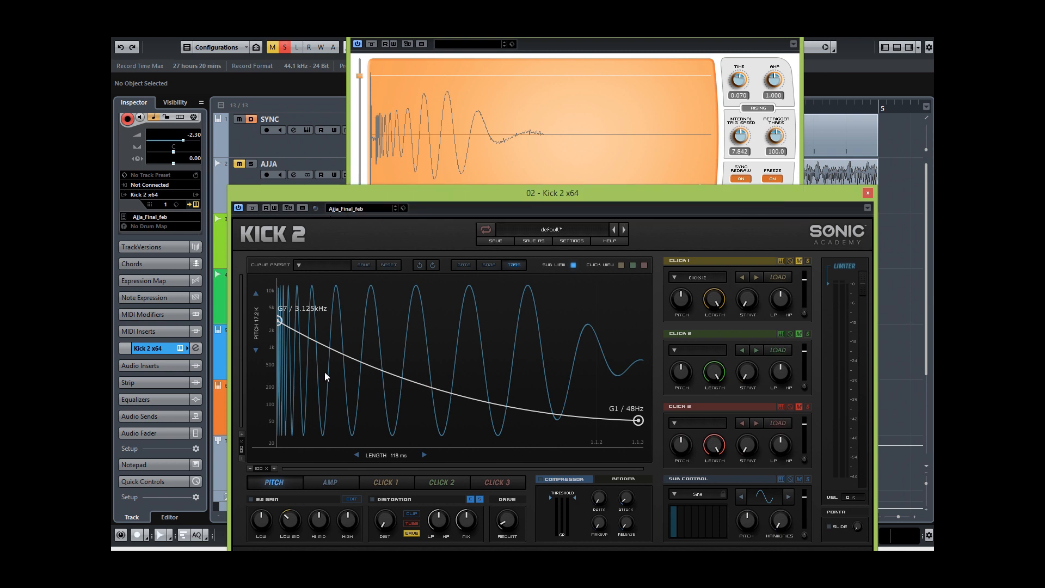
{"action": "left_click", "coordinate": [330, 482]}
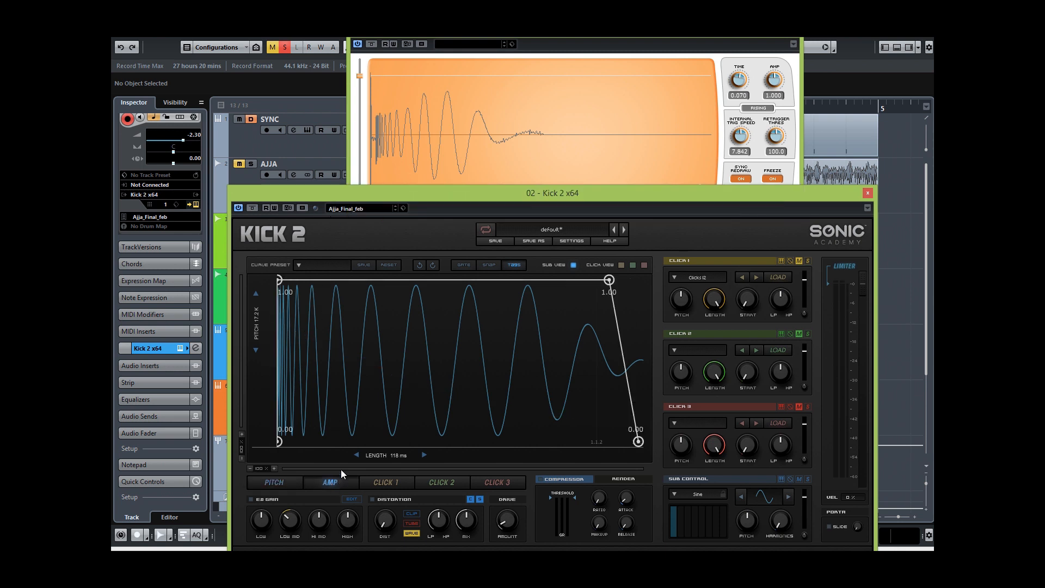
{"action": "double_click", "coordinate": [462, 280]}
{"action": "double_click", "coordinate": [492, 280]}
{"action": "left_click_drag", "start_coordinate": [462, 281], "coordinate": [453, 357]}
{"action": "left_click_drag", "start_coordinate": [279, 282], "coordinate": [278, 354]}
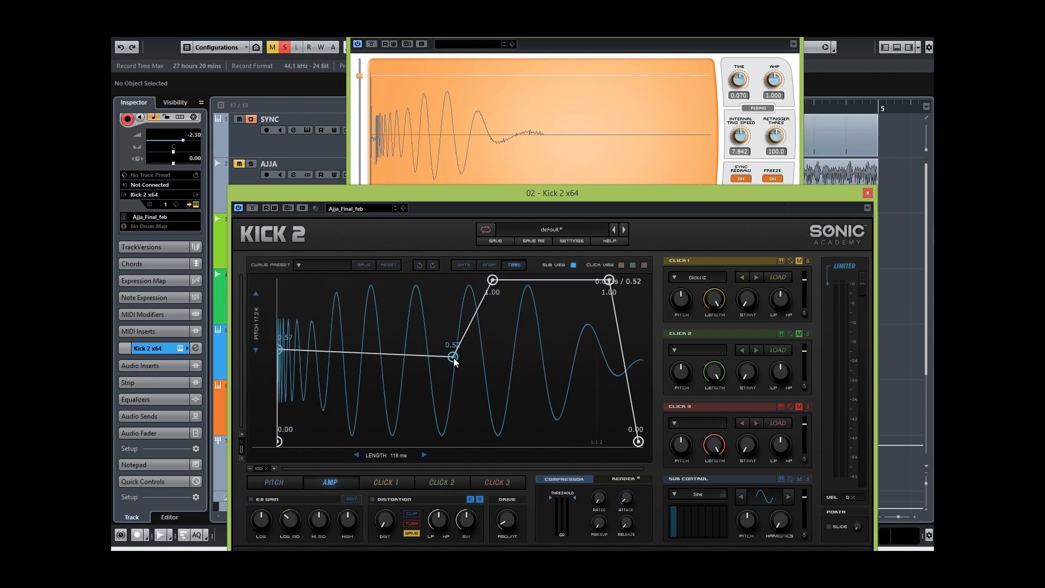
Refine the amp envelope by curving its final decay, lowering the early level further and moving the rise to full level slightly later
{"action": "left_click_drag", "start_coordinate": [618, 408], "coordinate": [601, 441]}
{"action": "left_click_drag", "start_coordinate": [279, 350], "coordinate": [278, 373]}
{"action": "left_click_drag", "start_coordinate": [453, 357], "coordinate": [452, 372]}
{"action": "left_click_drag", "start_coordinate": [493, 280], "coordinate": [508, 281]}
{"action": "left_click_drag", "start_coordinate": [600, 441], "coordinate": [596, 443]}
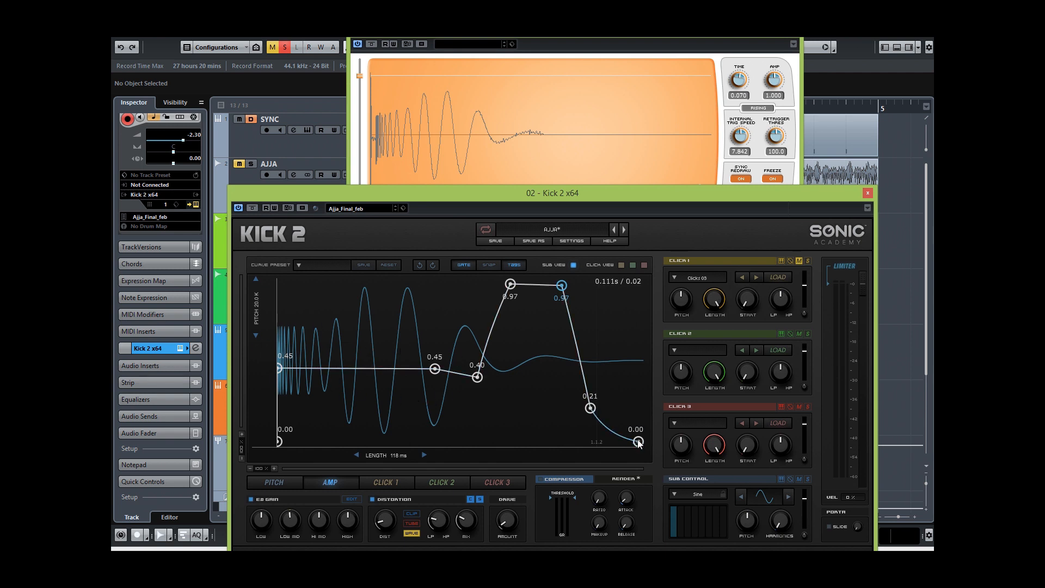
Display the kick's pitch envelope and unfreeze the oscilloscope
{"action": "left_click", "coordinate": [273, 483]}
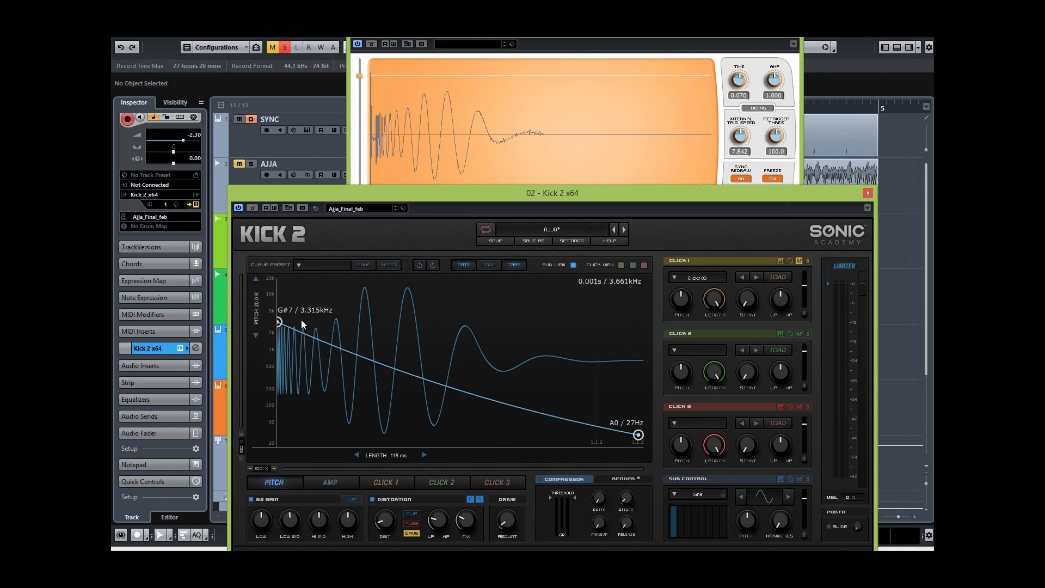
{"action": "left_click", "coordinate": [773, 178]}
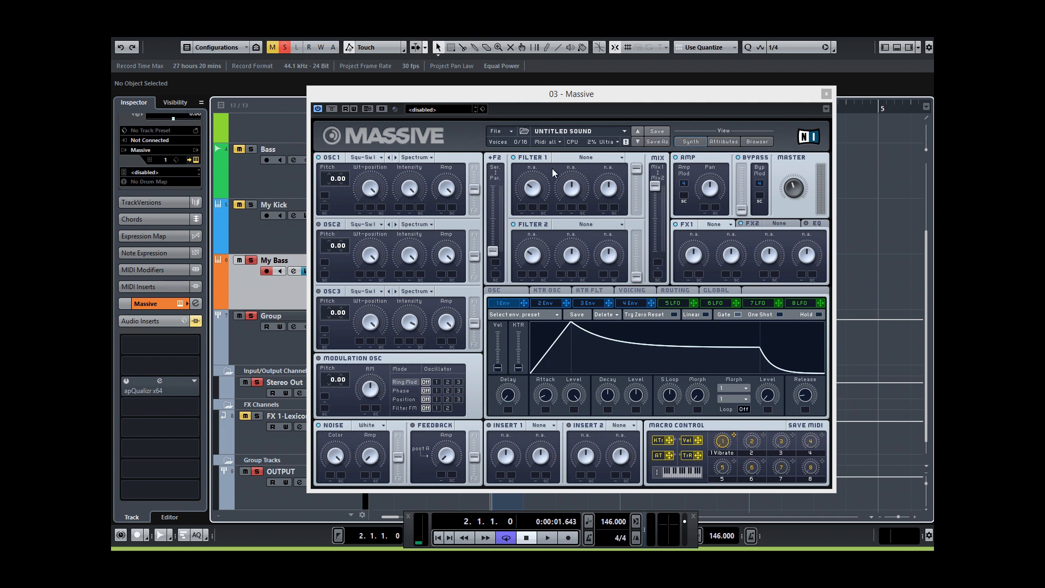
Set Massive's Filter 1 to Daft and assign Envelope 1 to modulate its cutoff
{"action": "left_click", "coordinate": [620, 158]}
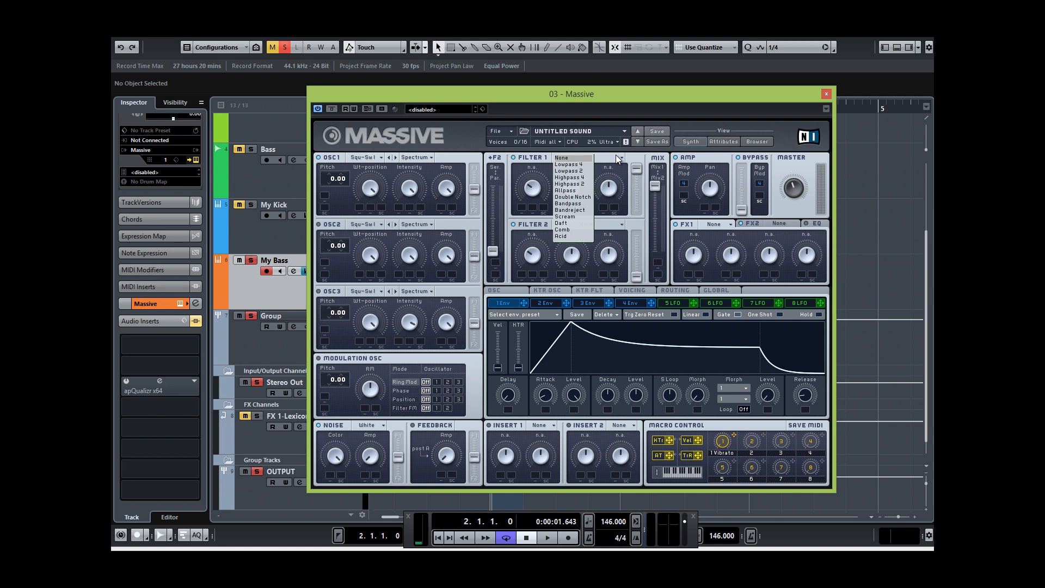
{"action": "left_click", "coordinate": [560, 223]}
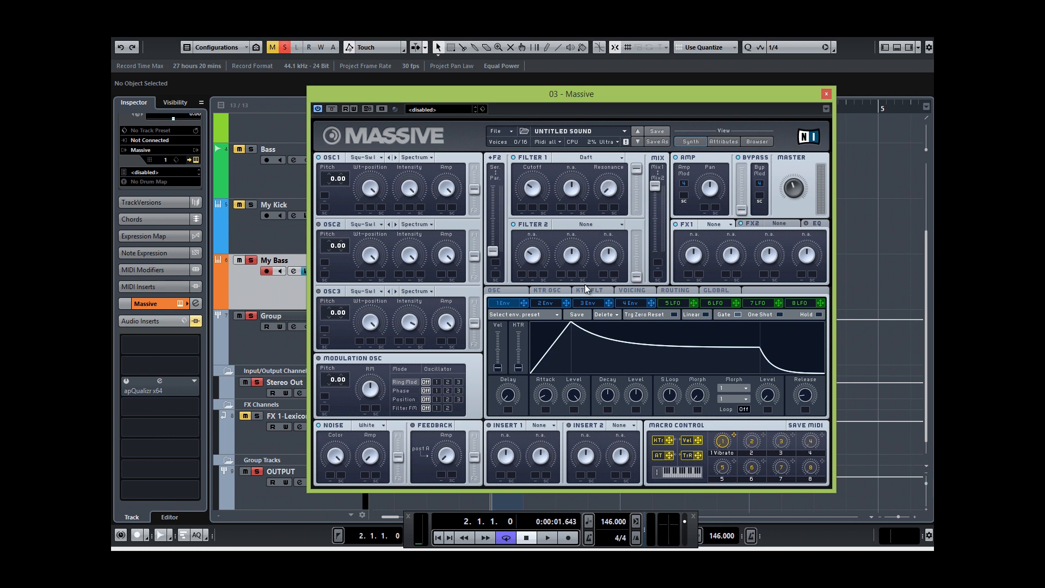
{"action": "left_click_drag", "start_coordinate": [524, 303], "coordinate": [520, 212]}
Set the FX1 effect to Classic Tube and open the oscillator phase settings
{"action": "left_click", "coordinate": [728, 229]}
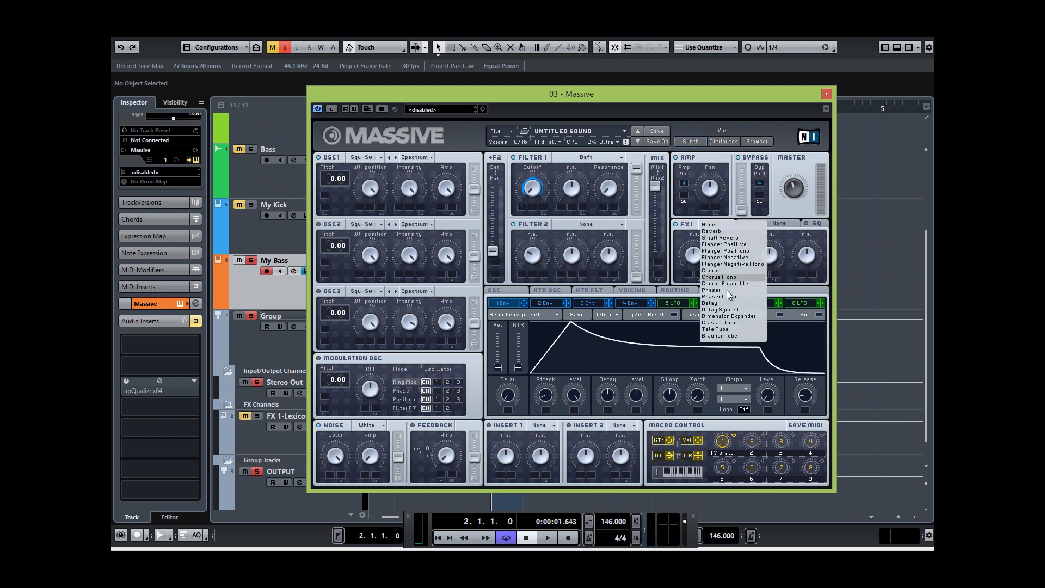
{"action": "left_click", "coordinate": [727, 323]}
{"action": "left_click", "coordinate": [632, 303]}
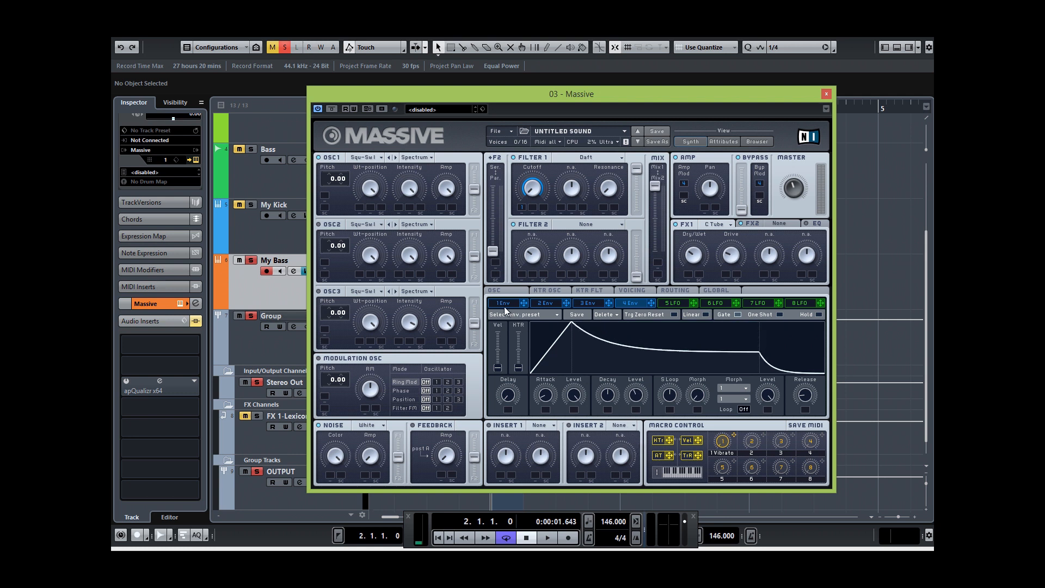
{"action": "left_click", "coordinate": [496, 291]}
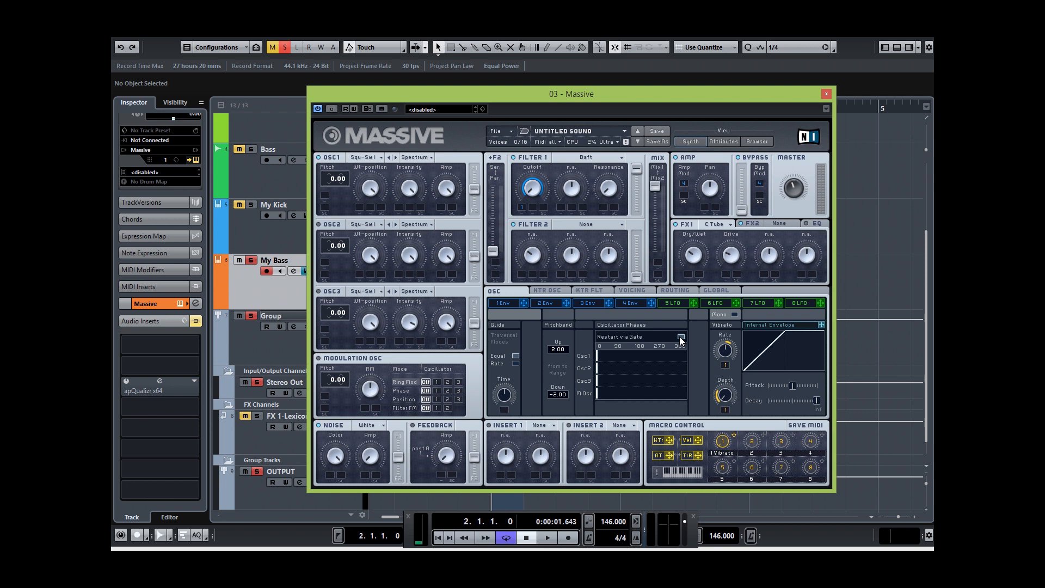
Adjust the decay of Massive's Envelope 1 while auditioning the bass
{"action": "left_click", "coordinate": [503, 303]}
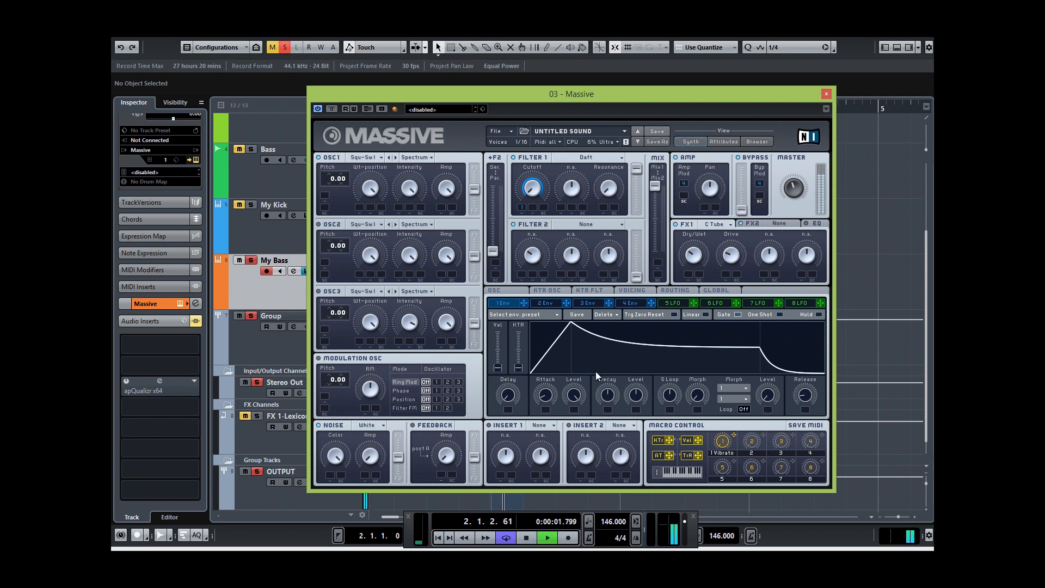
{"action": "left_click_drag", "start_coordinate": [604, 393], "coordinate": [626, 409]}
{"action": "key", "text": "space"}
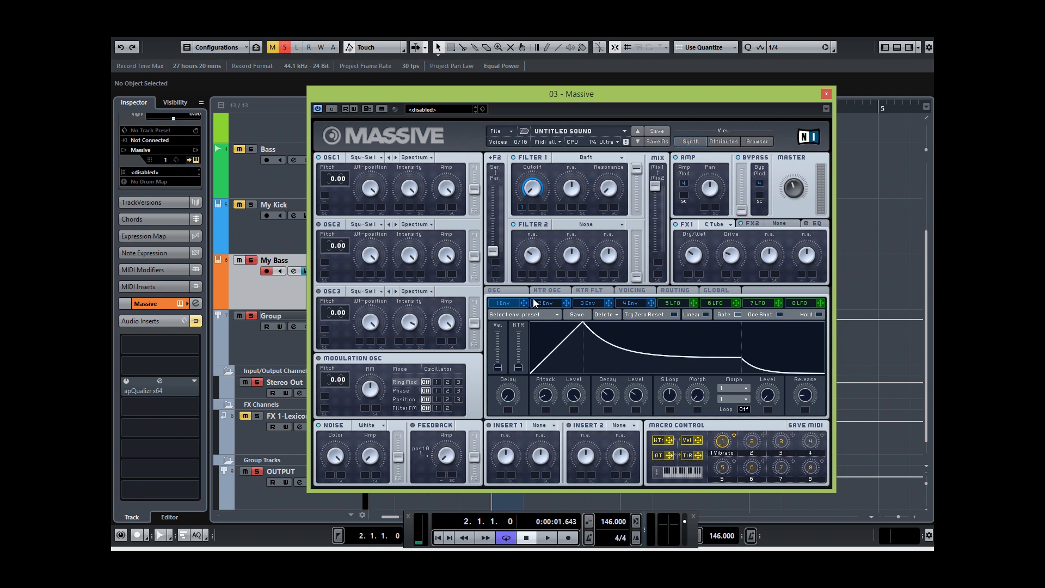
Shift the restart phase of Oscillator 1 to about 180 degrees in Massive's oscillator phase settings
{"action": "left_click", "coordinate": [510, 293]}
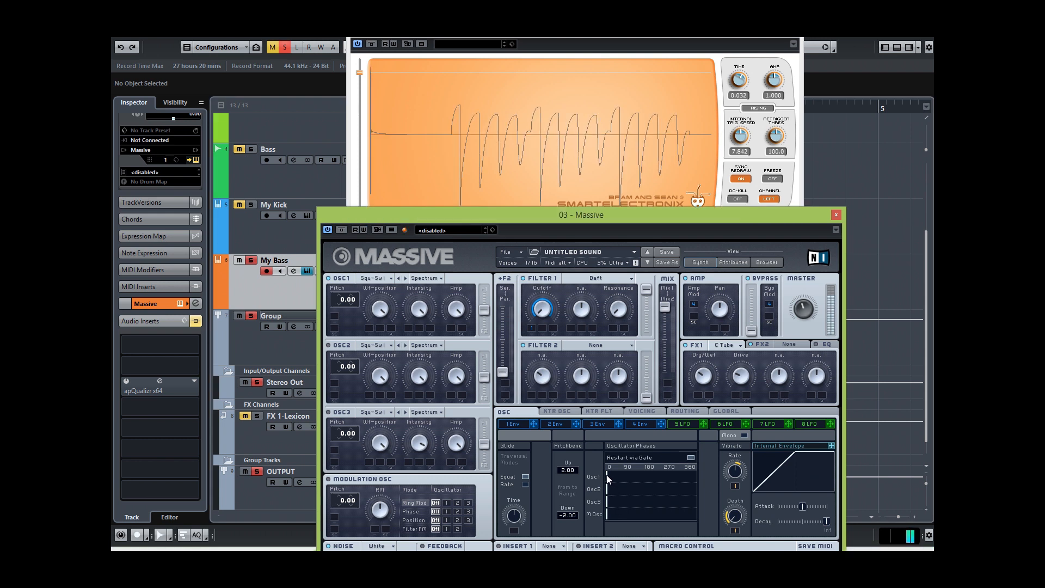
{"action": "left_click_drag", "start_coordinate": [609, 478], "coordinate": [649, 477]}
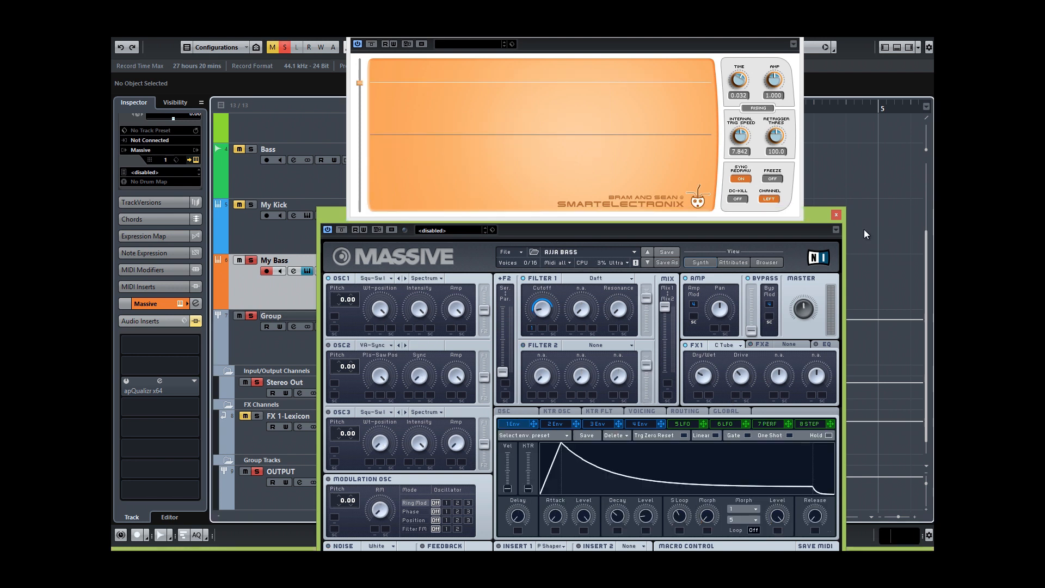
Review Envelope 4, the oscillator phases and Envelope 1 of the AJJA BASS patch while it plays
{"action": "left_click", "coordinate": [642, 427]}
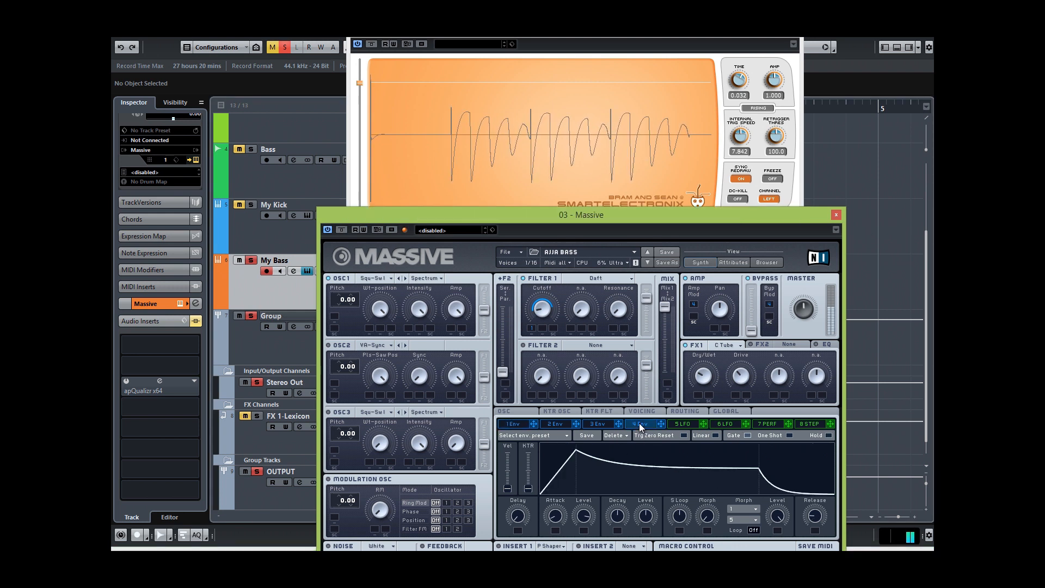
{"action": "left_click", "coordinate": [505, 413]}
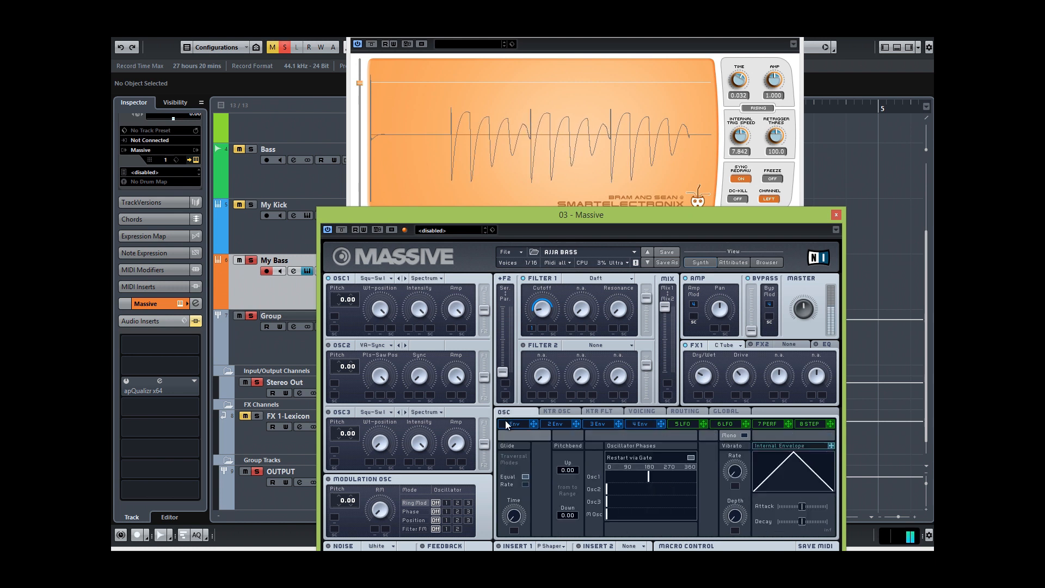
{"action": "left_click", "coordinate": [514, 425]}
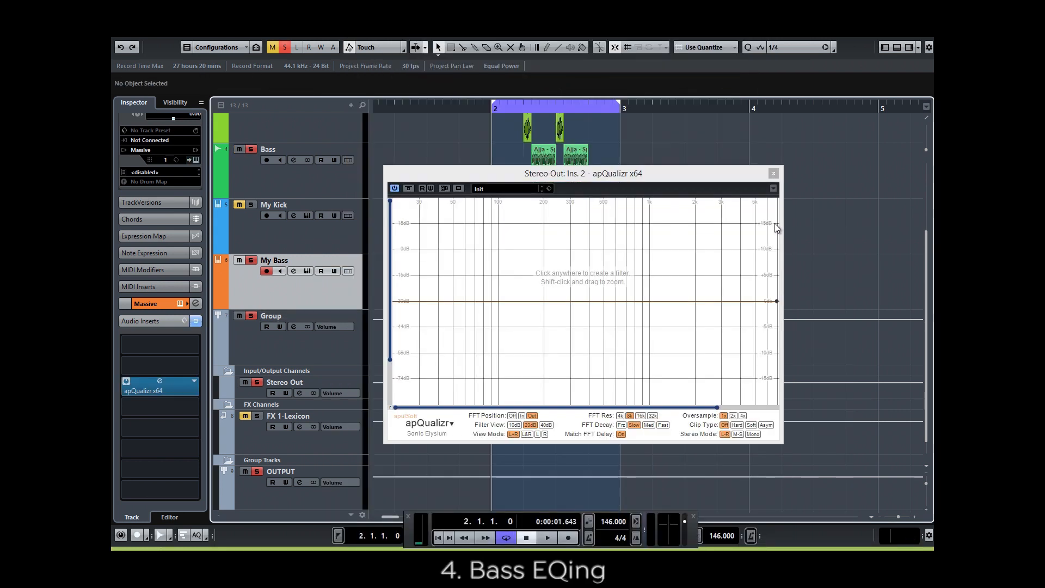
Play the reference bass and examine its harmonic levels and high-frequency roll-off in the Stereo Out apQualizr
{"action": "key", "text": "space"}
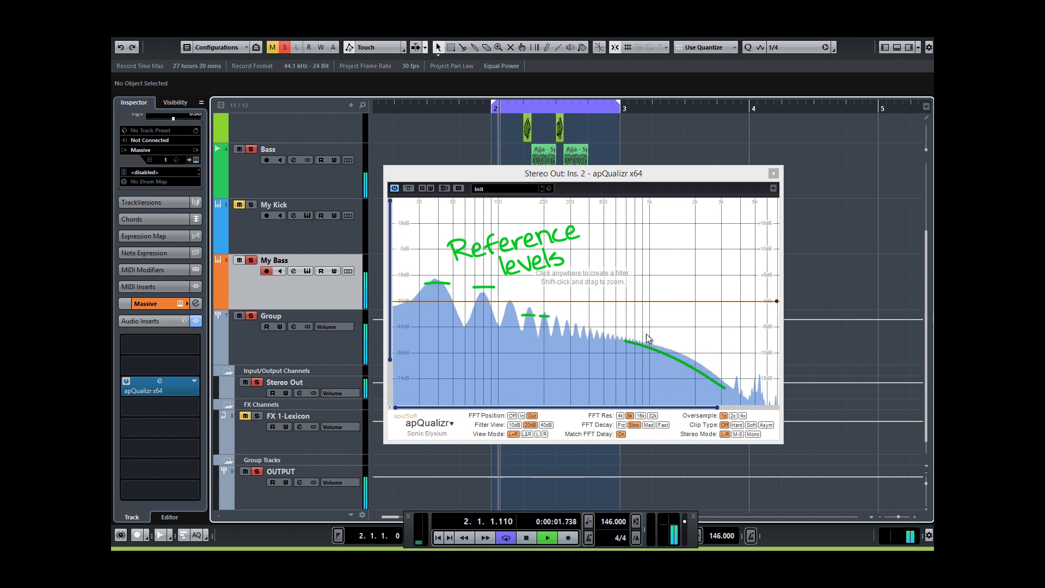
{"action": "key", "text": "space"}
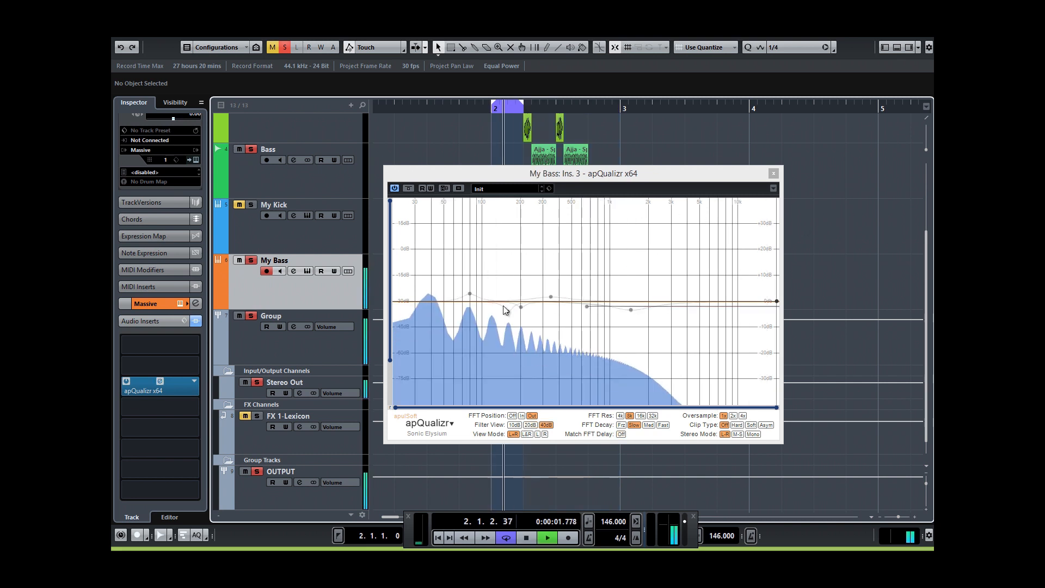
Sweep a narrow peaking boost across the My Bass harmonics up to about 336 Hz and delete the test band
{"action": "right_click", "coordinate": [471, 294]}
{"action": "left_click", "coordinate": [482, 267]}
{"action": "scroll", "coordinate": [466, 283], "scroll_direction": "down", "scroll_amount": 6}
{"action": "left_click_drag", "start_coordinate": [470, 286], "coordinate": [543, 272]}
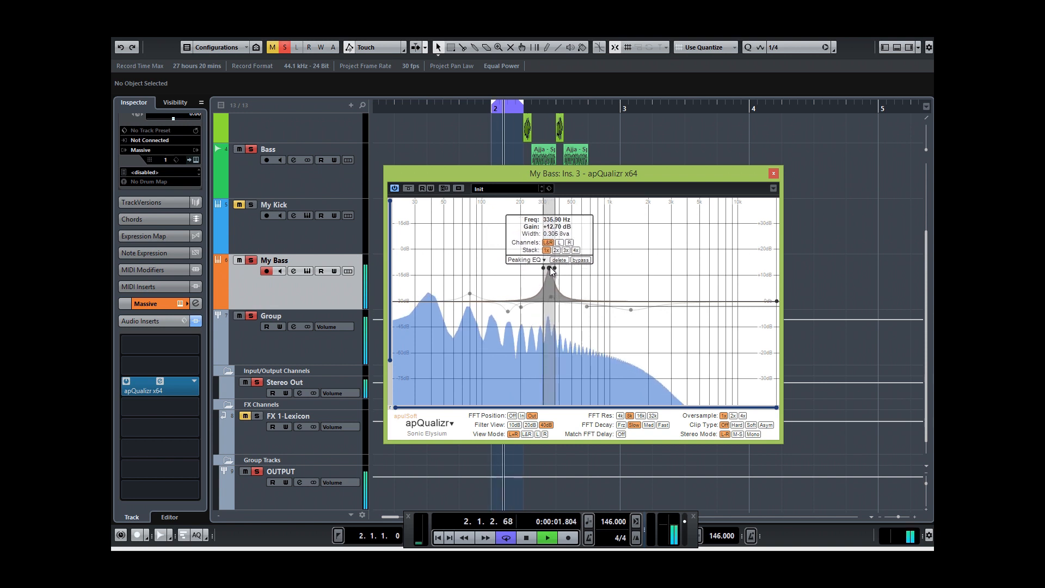
{"action": "left_click", "coordinate": [550, 260]}
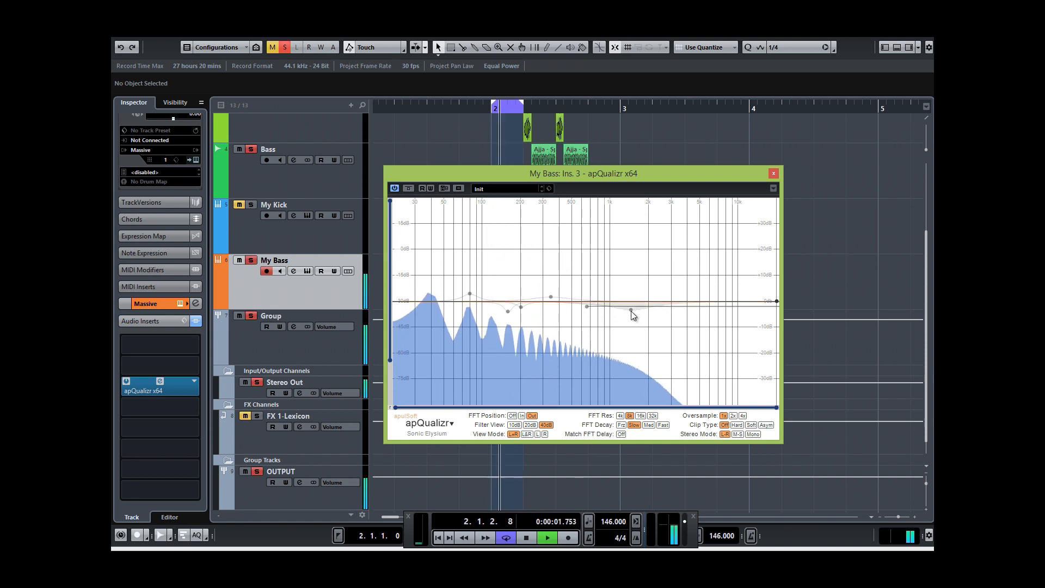
Activate the bypassed peaking cut at 1474.2 Hz and the -2 dB high shelf at 663.86 Hz on My Bass
{"action": "left_click", "coordinate": [633, 314]}
{"action": "left_click", "coordinate": [663, 360]}
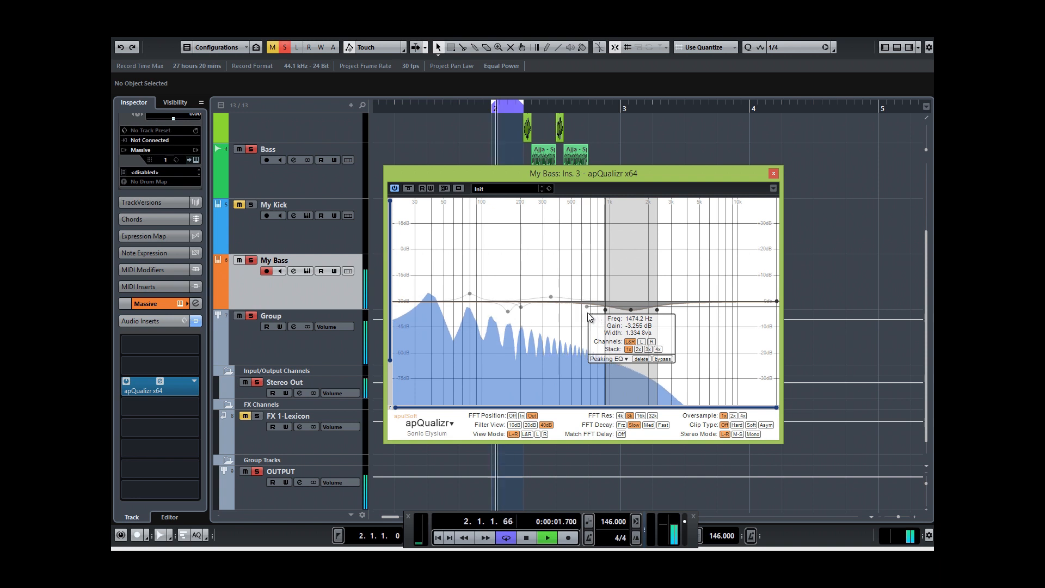
{"action": "left_click", "coordinate": [587, 306]}
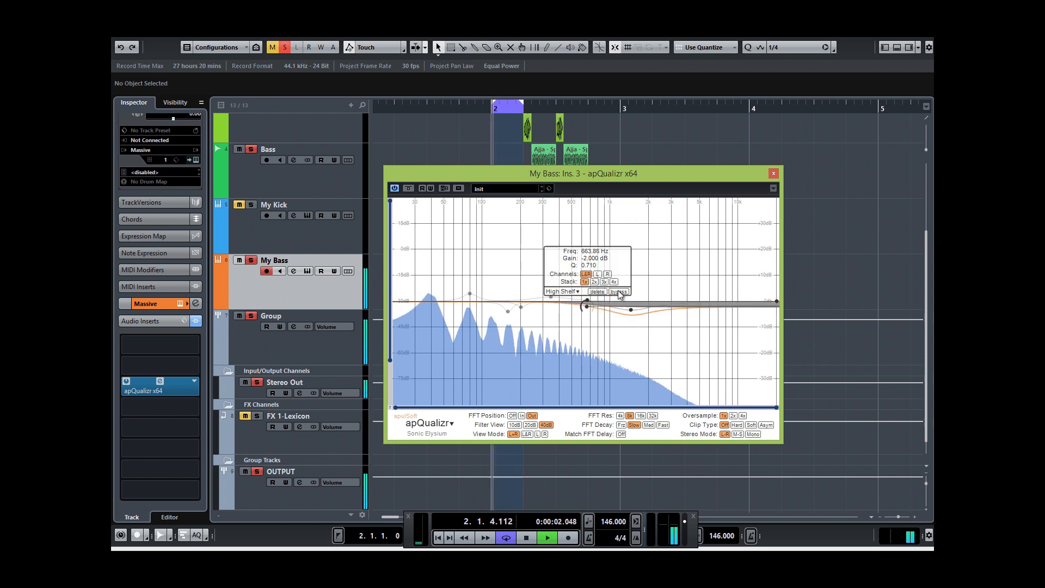
{"action": "left_click", "coordinate": [506, 275]}
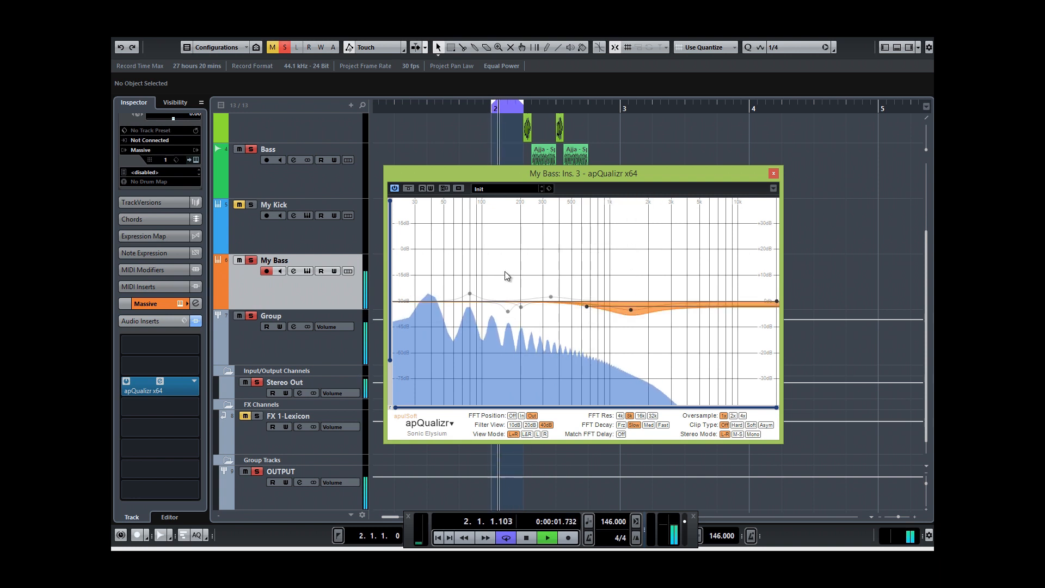
Activate the bypassed boost just below 100 Hz and the -4 dB peaking cut at 169.86 Hz
{"action": "left_click", "coordinate": [470, 296]}
{"action": "left_click", "coordinate": [538, 289]}
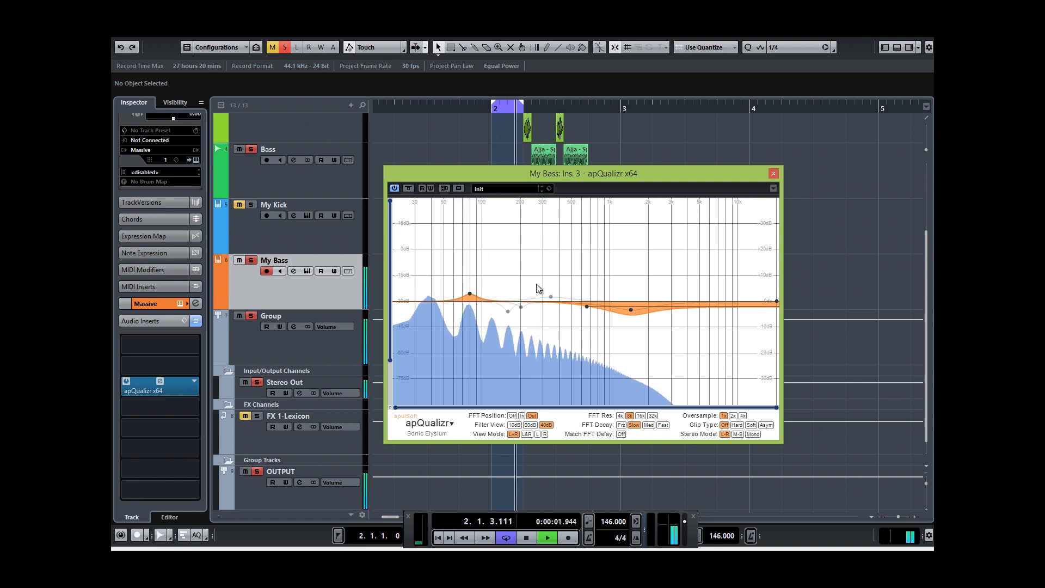
{"action": "left_click", "coordinate": [508, 312]}
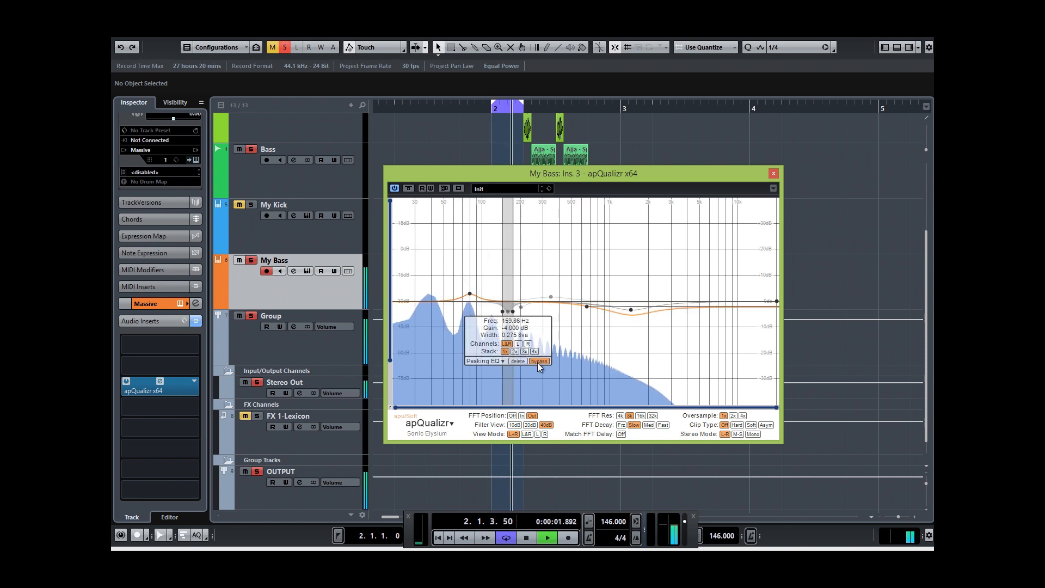
{"action": "left_click", "coordinate": [538, 278]}
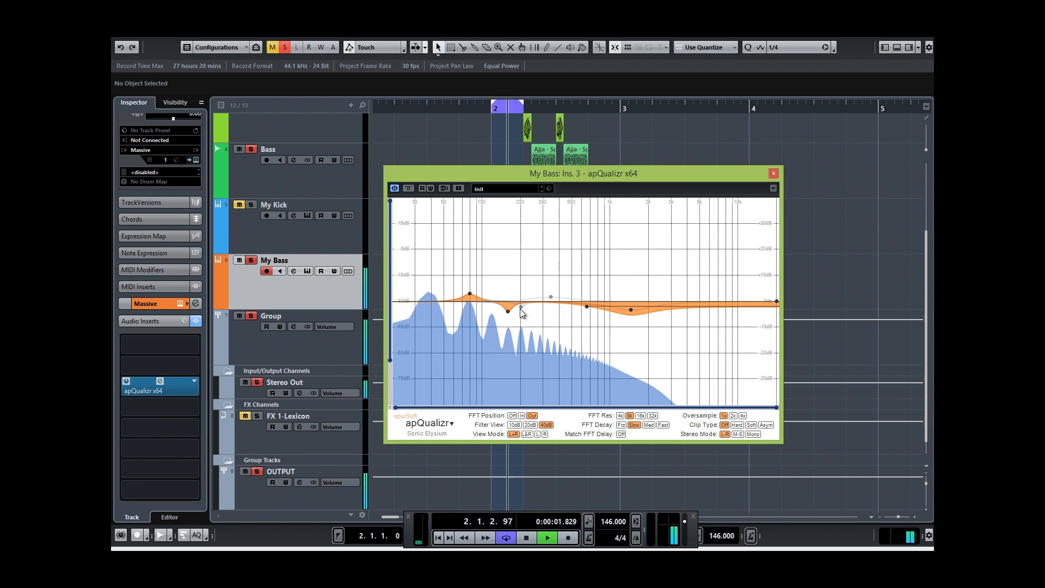
Activate the bypassed cut just above 200 Hz and the gentle boost between 300 and 400 Hz
{"action": "left_click", "coordinate": [521, 308]}
{"action": "left_click", "coordinate": [594, 273]}
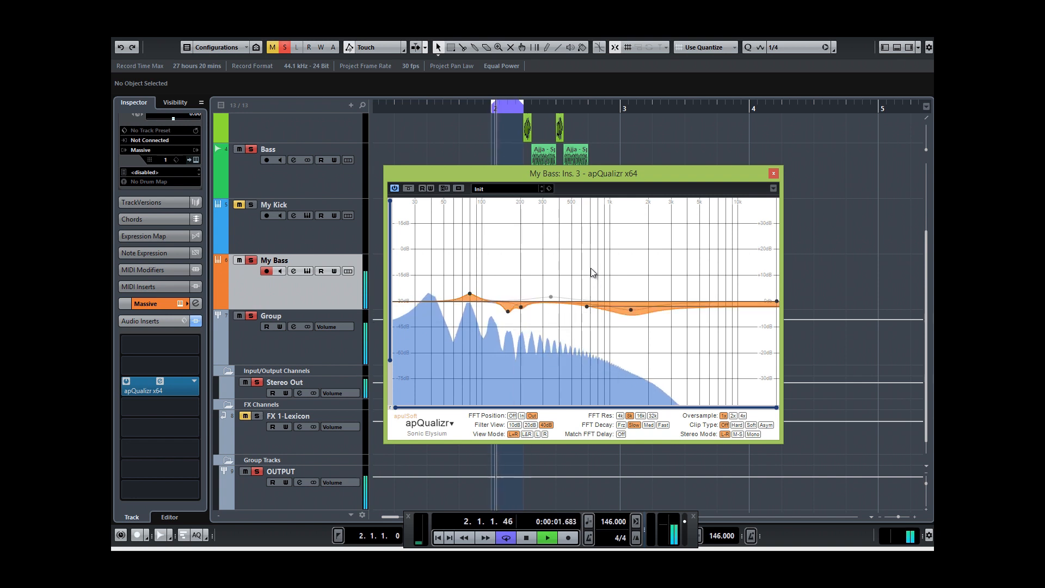
{"action": "left_click", "coordinate": [551, 299]}
{"action": "left_click", "coordinate": [615, 279]}
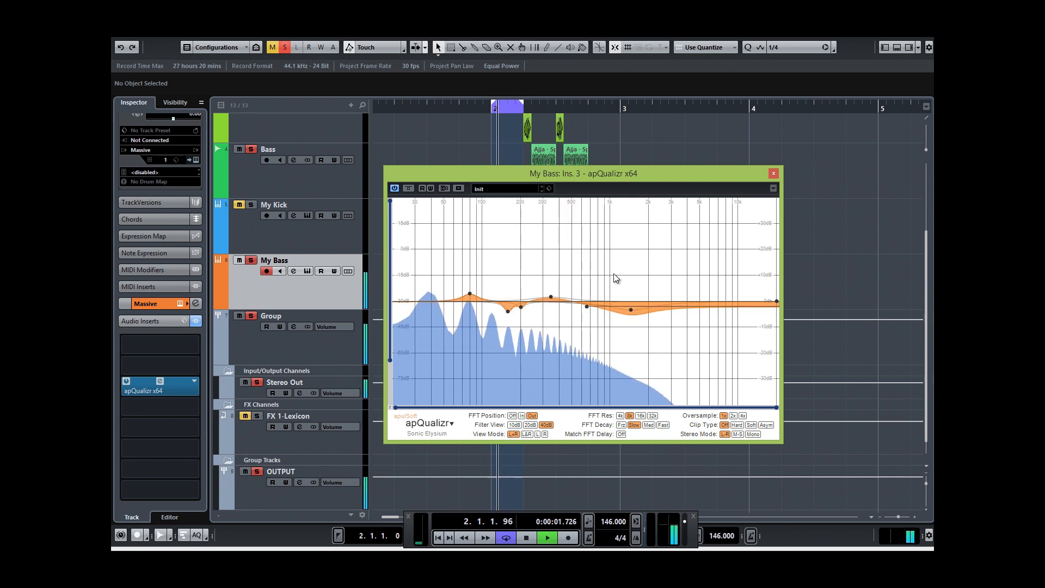
Compare My Bass with and without its equalizer by bypassing and re-enabling apQualizr, and stop playback
{"action": "left_click", "coordinate": [408, 189]}
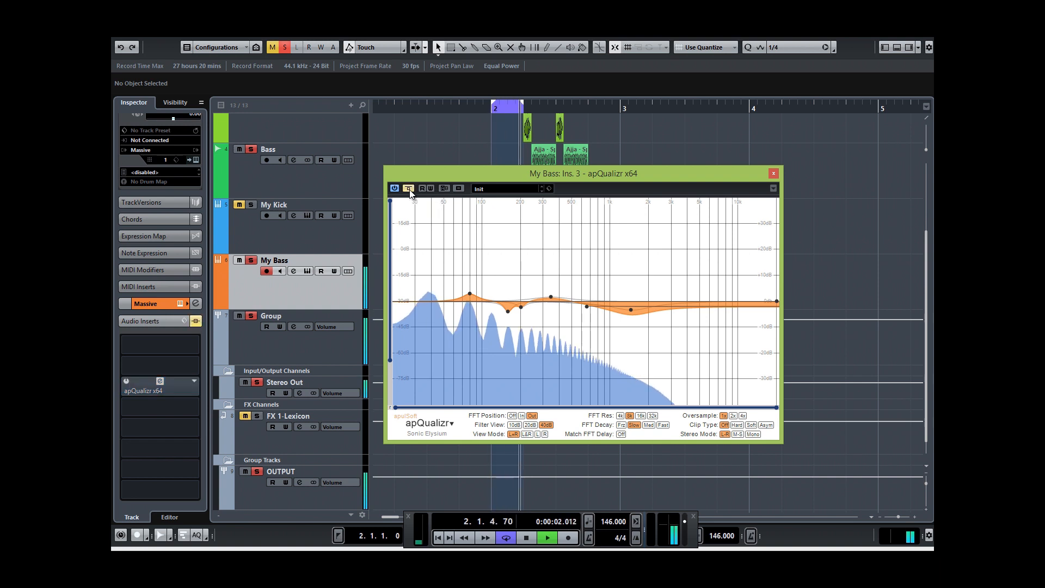
{"action": "left_click", "coordinate": [409, 190]}
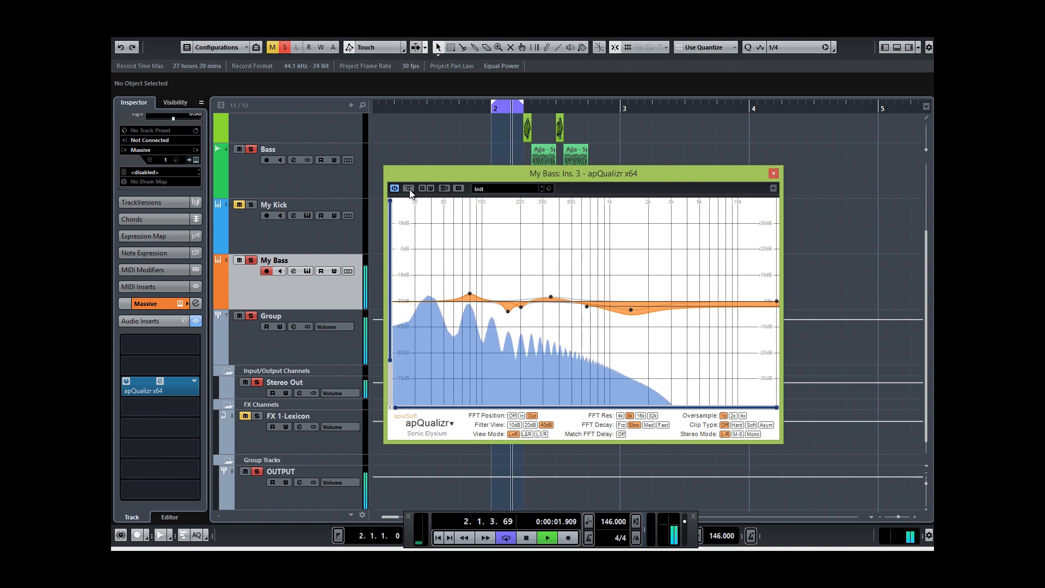
{"action": "key", "text": "space"}
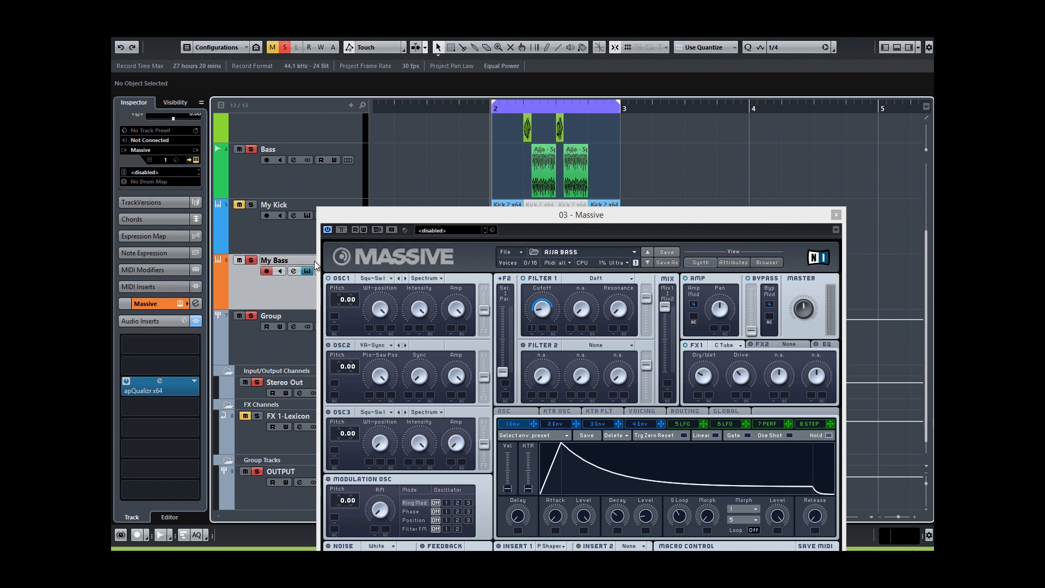
Raise Oscillator 1's pitch to 0.15 in Massive, resetting it to 0.00 once to compare by ear during playback
{"action": "key", "text": "space"}
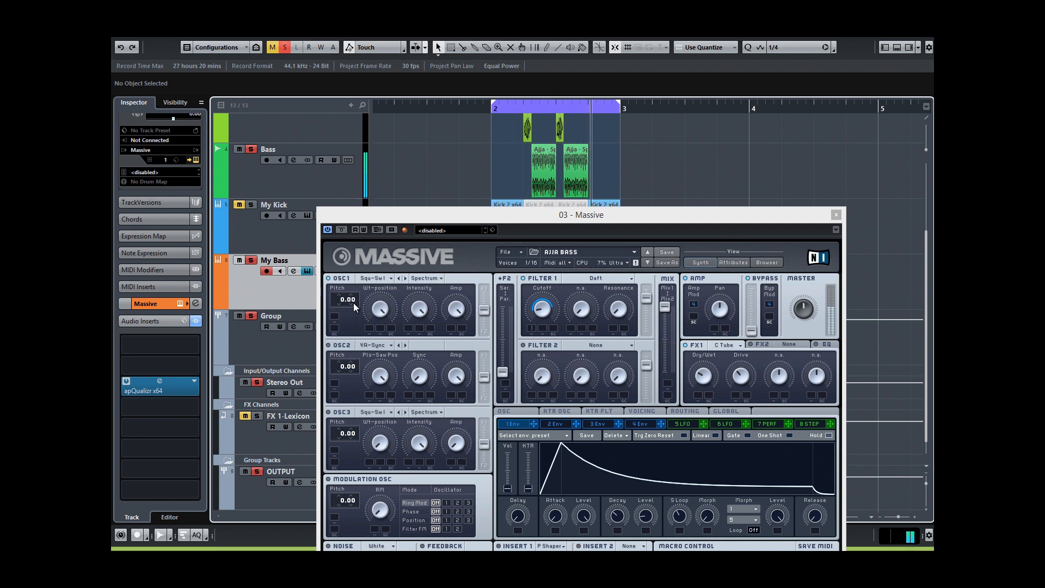
{"action": "left_click_drag", "start_coordinate": [352, 304], "coordinate": [360, 283]}
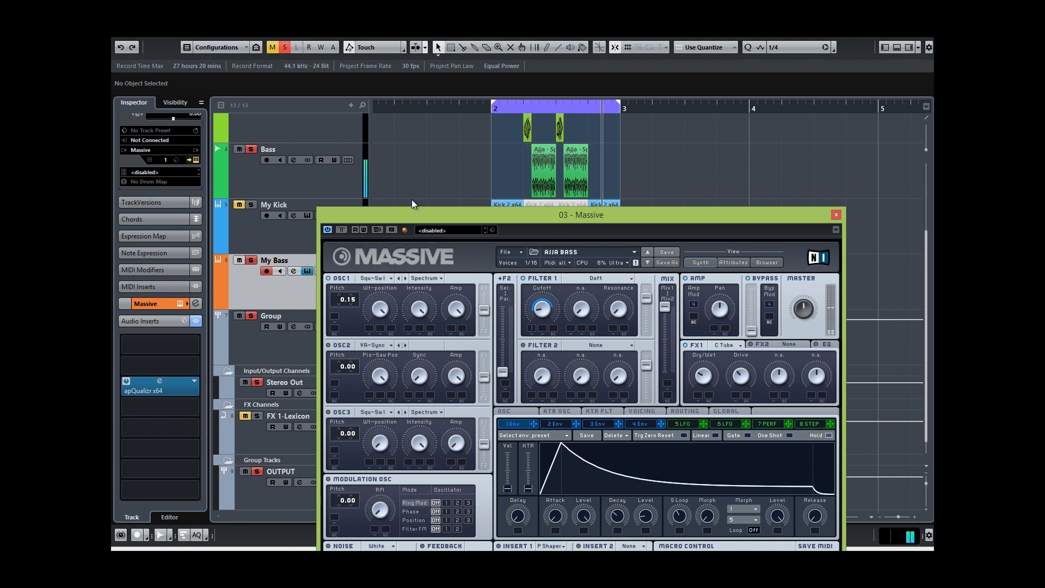
{"action": "double_click", "coordinate": [355, 300]}
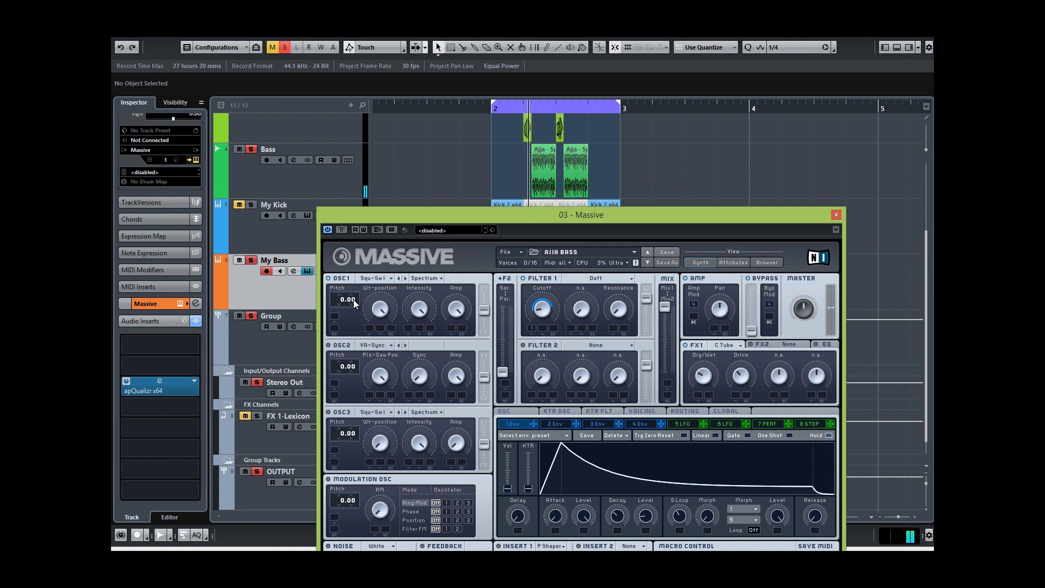
{"action": "left_click_drag", "start_coordinate": [354, 300], "coordinate": [361, 283]}
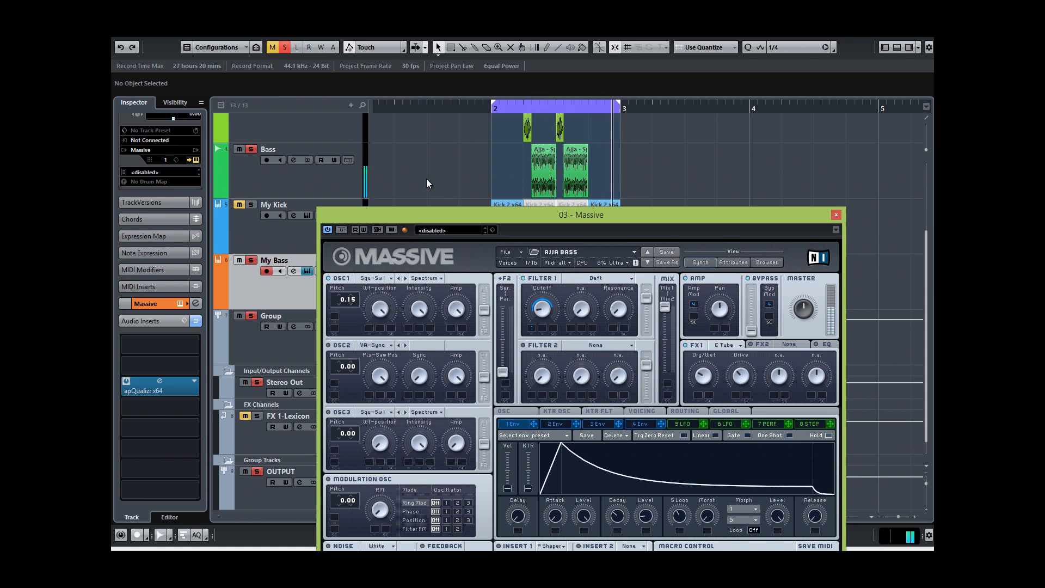
{"action": "key", "text": "space"}
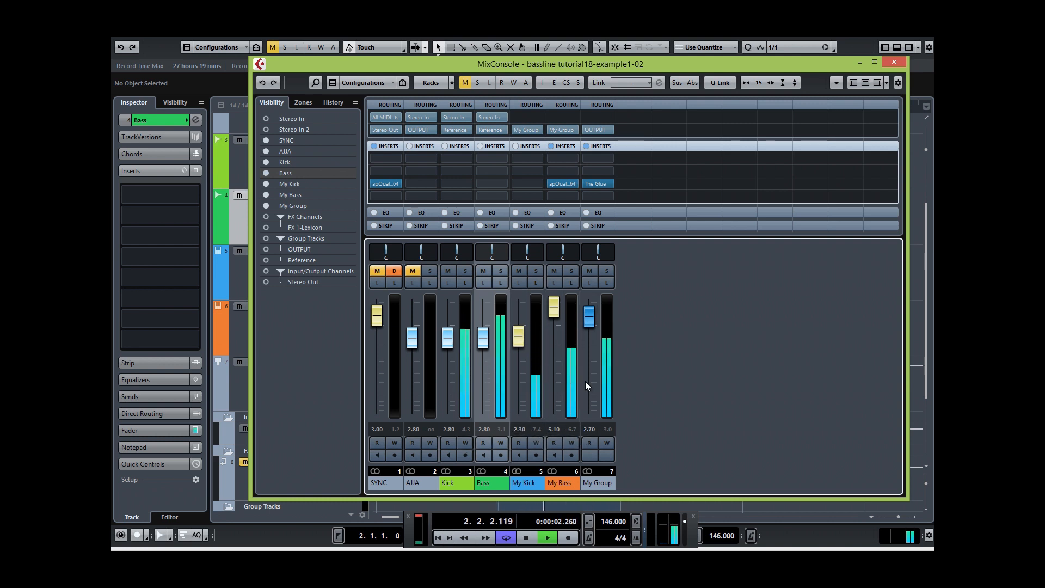
Open The Glue compressor on My Group and examine its threshold and compression meter during playback, then stop
{"action": "left_click", "coordinate": [600, 182]}
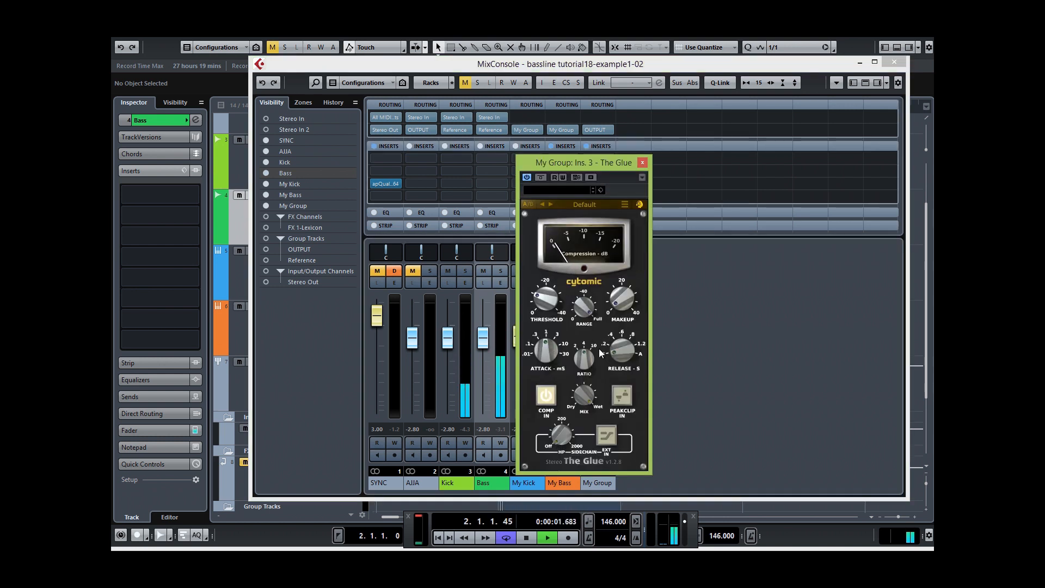
{"action": "mouse_move", "coordinate": [547, 300]}
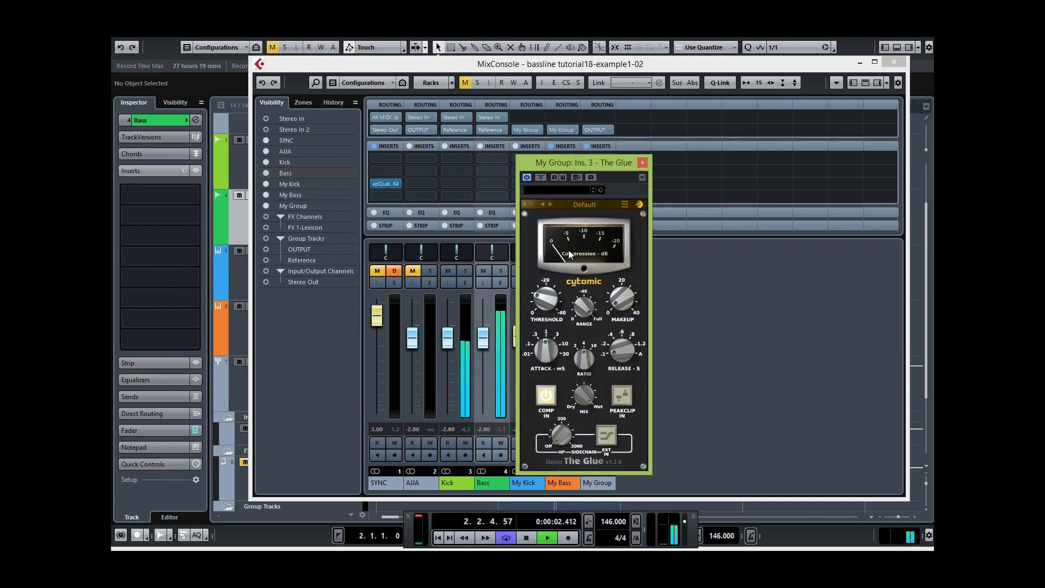
{"action": "key", "text": "space"}
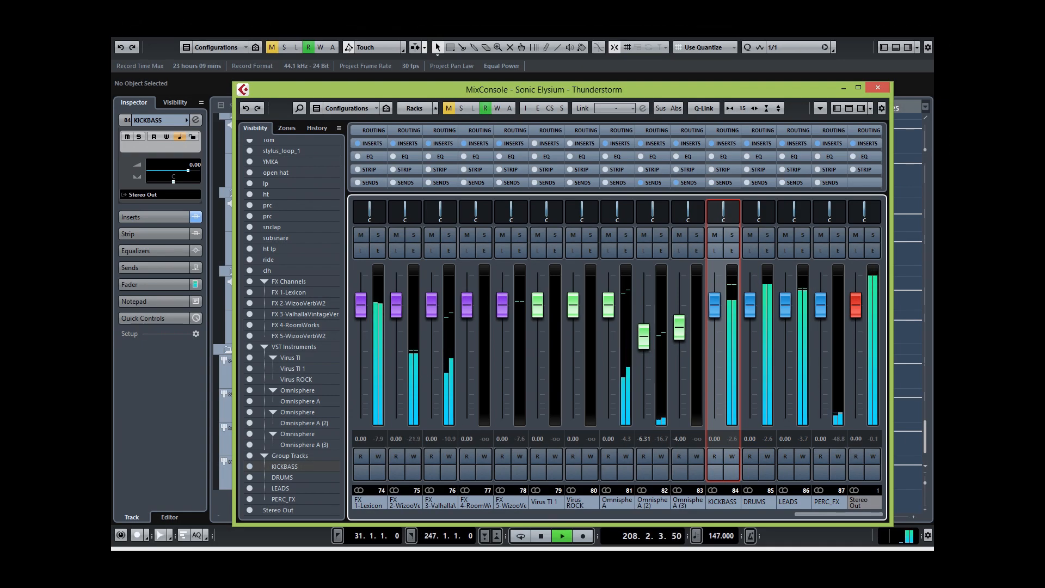
Listen to the Electrypnose & Malice reference track from the start and stop playback
{"action": "key", "text": "space"}
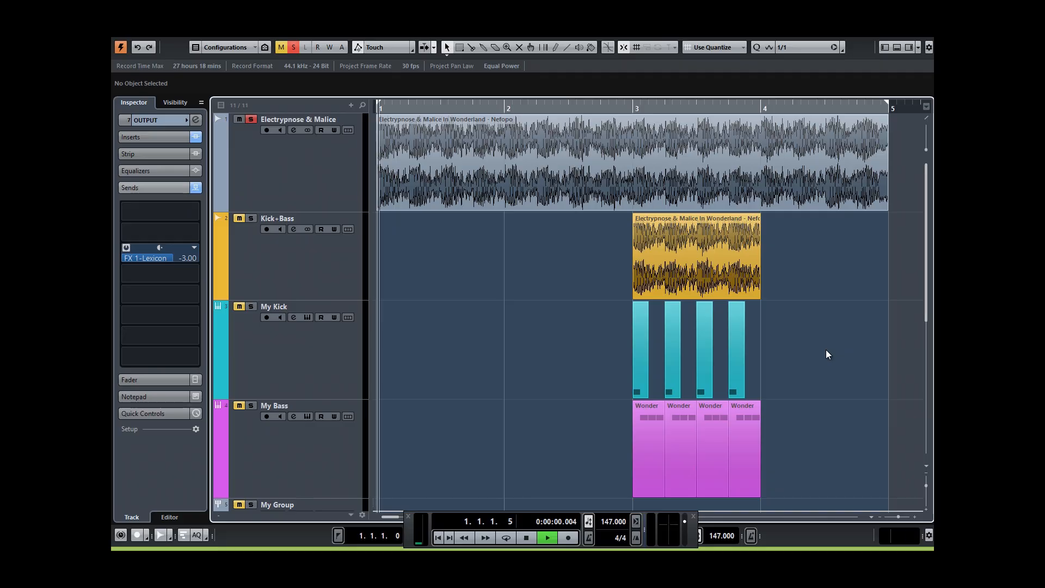
{"action": "key", "text": "space"}
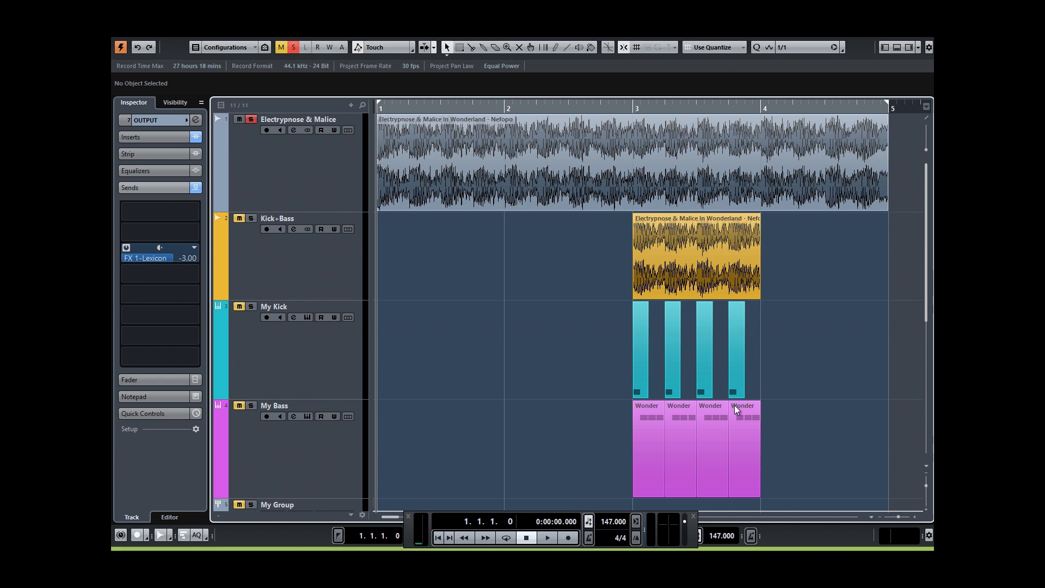
Inspect the second project's My Bass sound through its MIDI part, Massive oscillator phases and apQualizr curve
{"action": "double_click", "coordinate": [648, 435]}
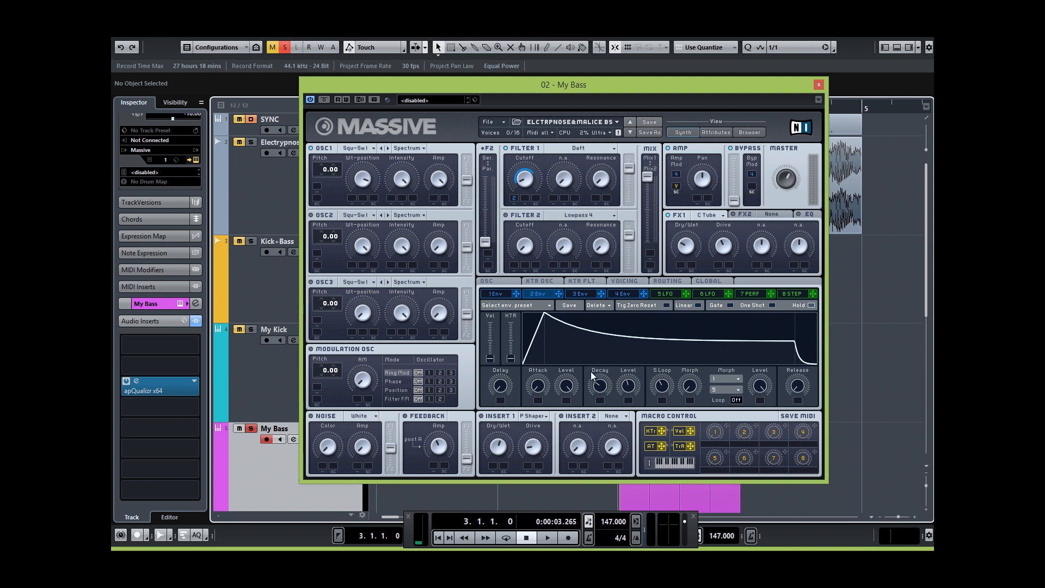
{"action": "left_click", "coordinate": [486, 282]}
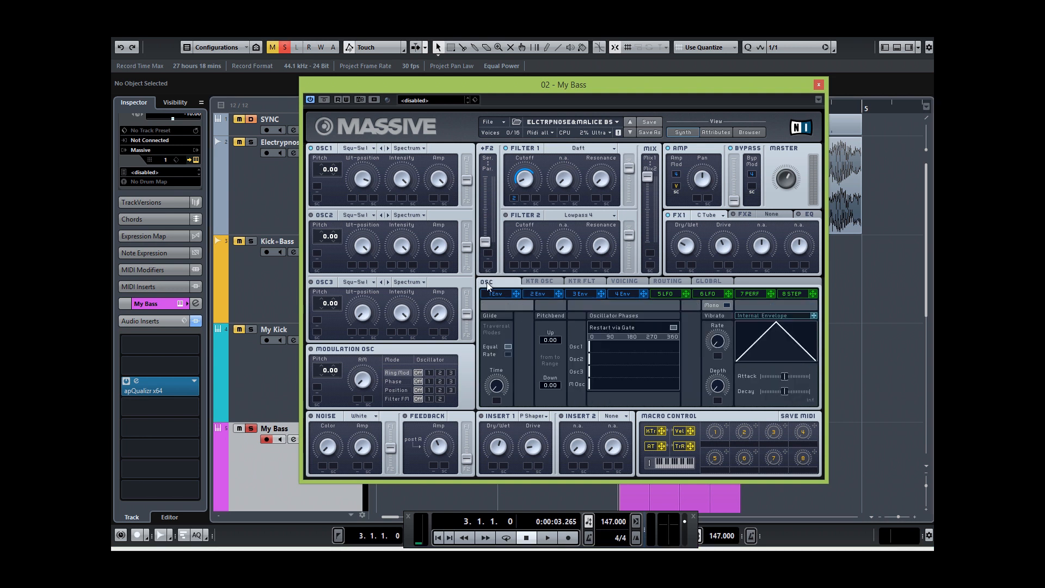
{"action": "left_click", "coordinate": [136, 381]}
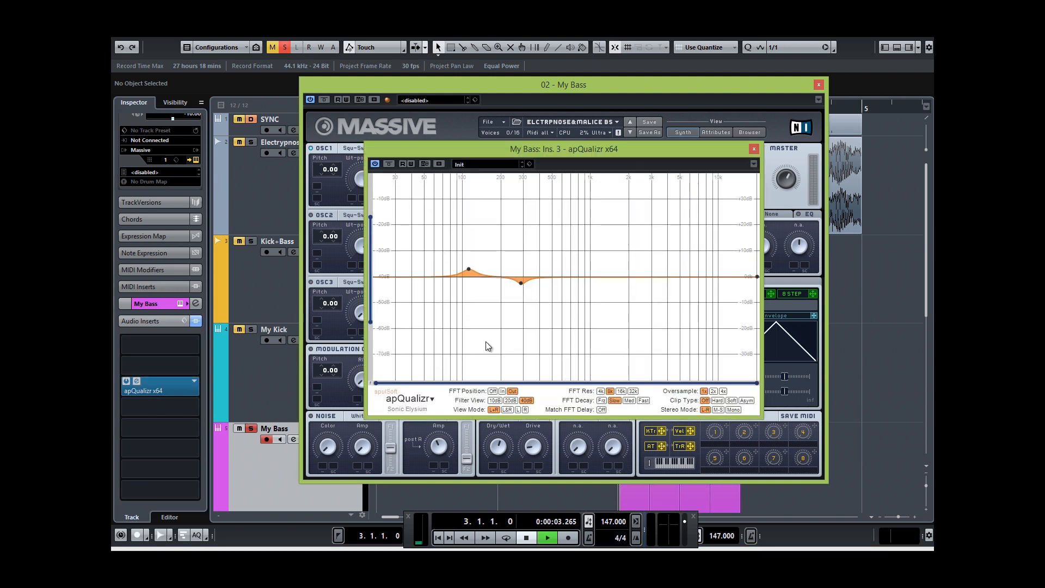
Play My Bass with its equalizer open, then play the Kick+Bass reference while watching the output oscilloscope
{"action": "key", "text": "space"}
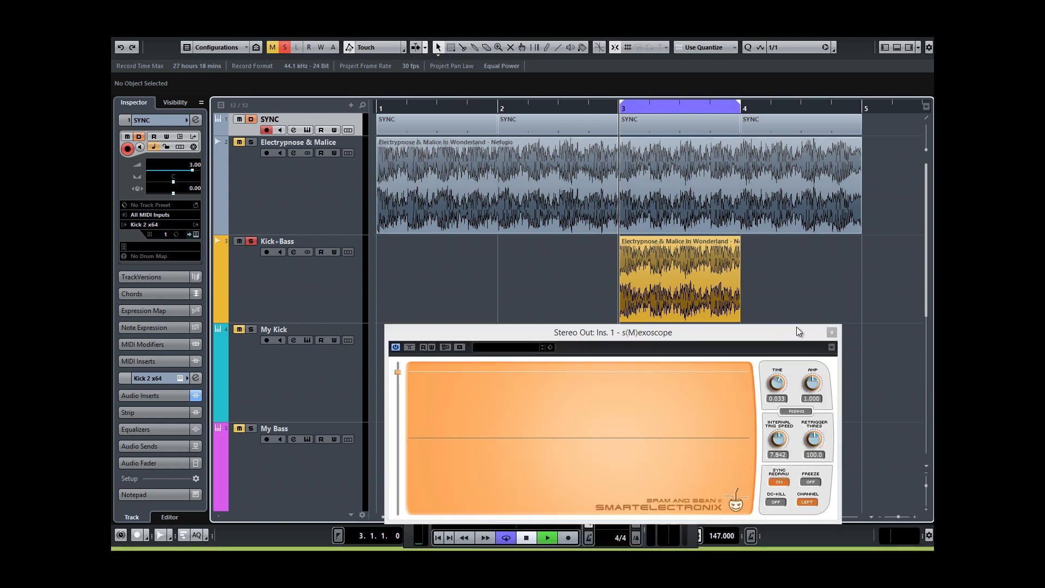
{"action": "key", "text": "space"}
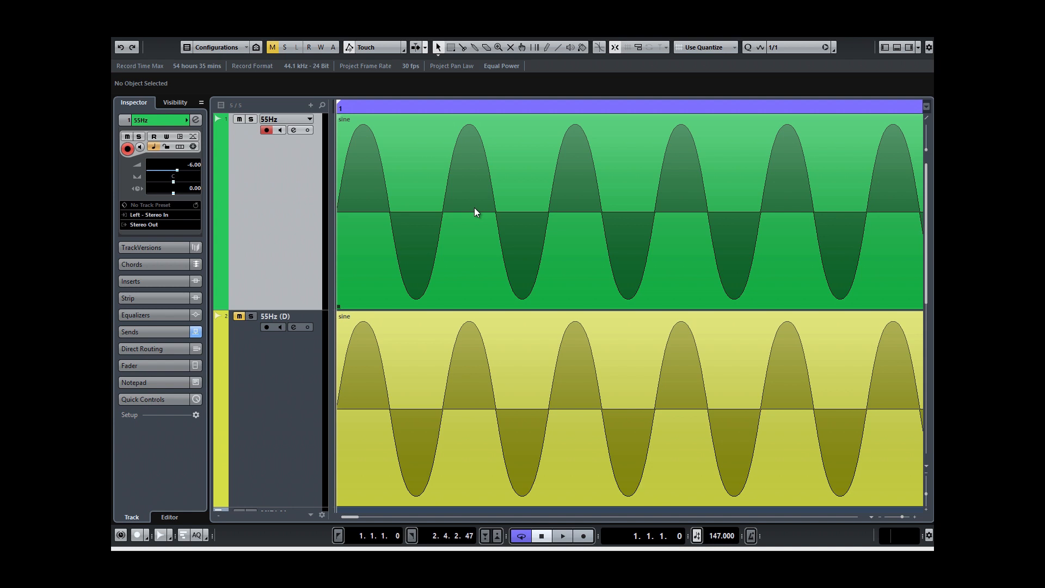
Play the 55Hz sine loop with the output oscilloscope open and unmute the duplicate 55Hz (D) track
{"action": "left_click", "coordinate": [255, 254]}
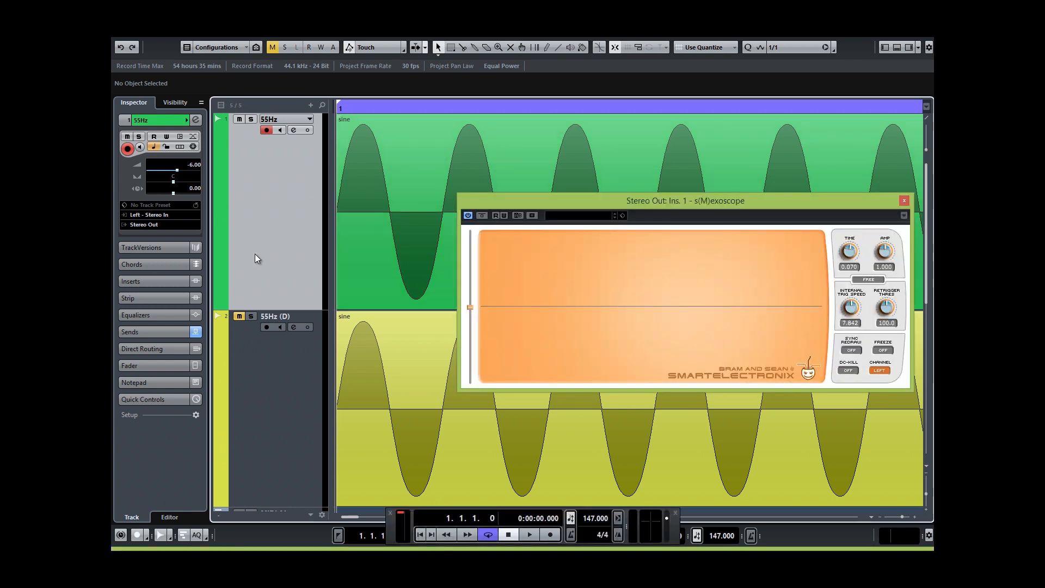
{"action": "key", "text": "space"}
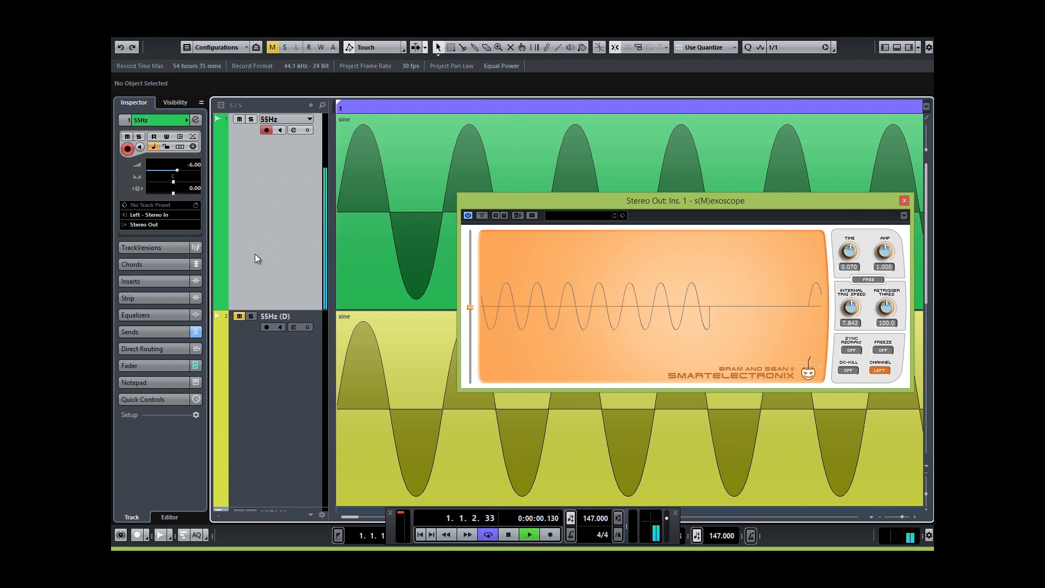
{"action": "left_click", "coordinate": [238, 317]}
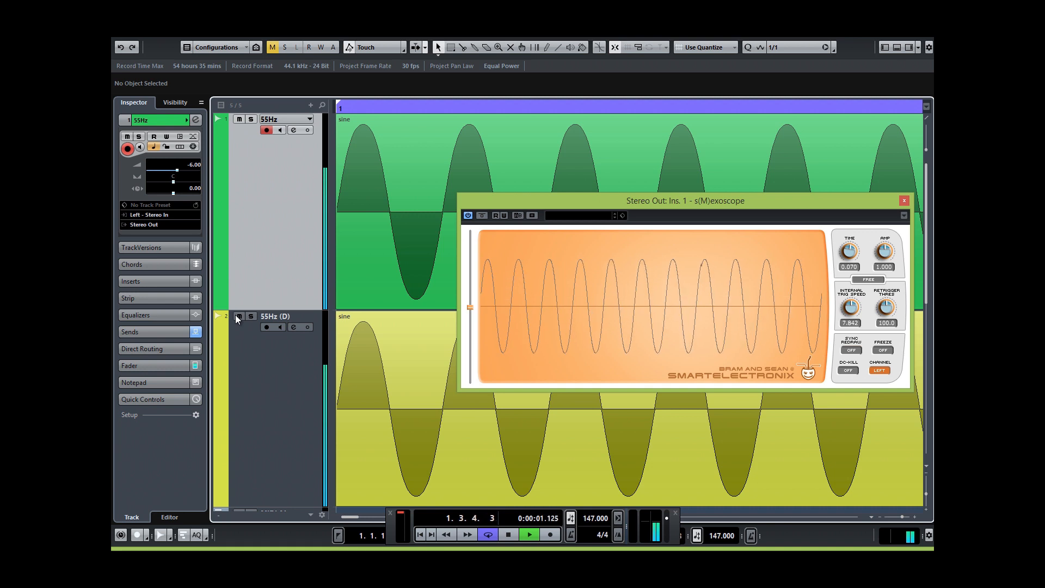
Nudge the 55Hz (D) sine event forward in time by half a wave cycle while the loop plays
{"action": "key", "text": "ctrl+shift+z"}
{"action": "key", "text": "ctrl+shift+z"}
{"action": "key", "text": "ctrl+shift+z"}
{"action": "key", "text": "ctrl+shift+z"}
{"action": "key", "text": "ctrl+shift+z"}
{"action": "key", "text": "ctrl+shift+z"}
{"action": "key", "text": "ctrl+shift+z"}
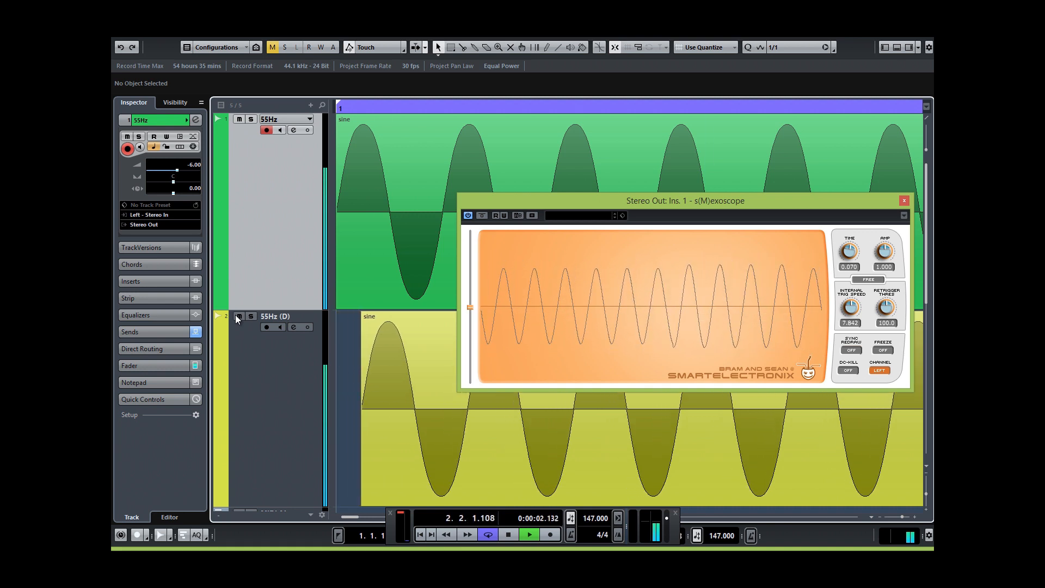
{"action": "key", "text": "ctrl+shift+z"}
{"action": "key", "text": "ctrl+shift+z"}
{"action": "key", "text": "ctrl+shift+z"}
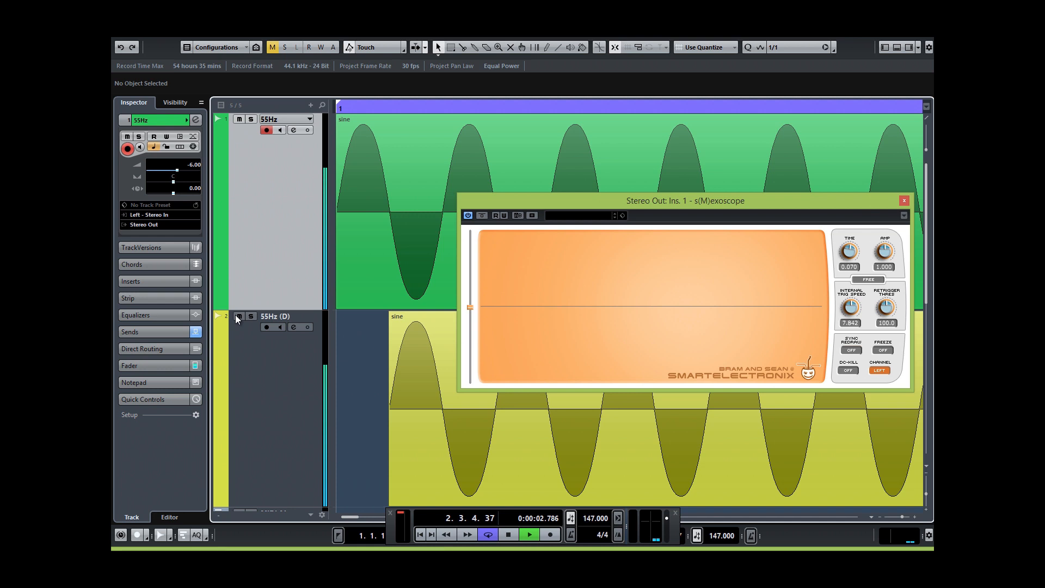
Solo 55Hz (D) and 55Hz in turn, clear the solo to compare the combined signal, and stop playback
{"action": "left_click", "coordinate": [251, 317]}
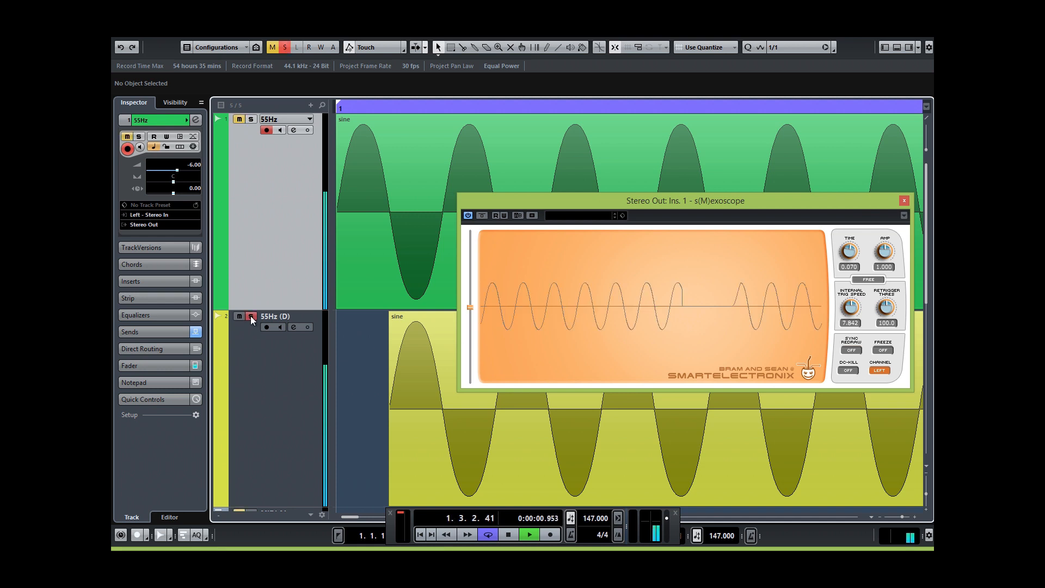
{"action": "left_click", "coordinate": [256, 119]}
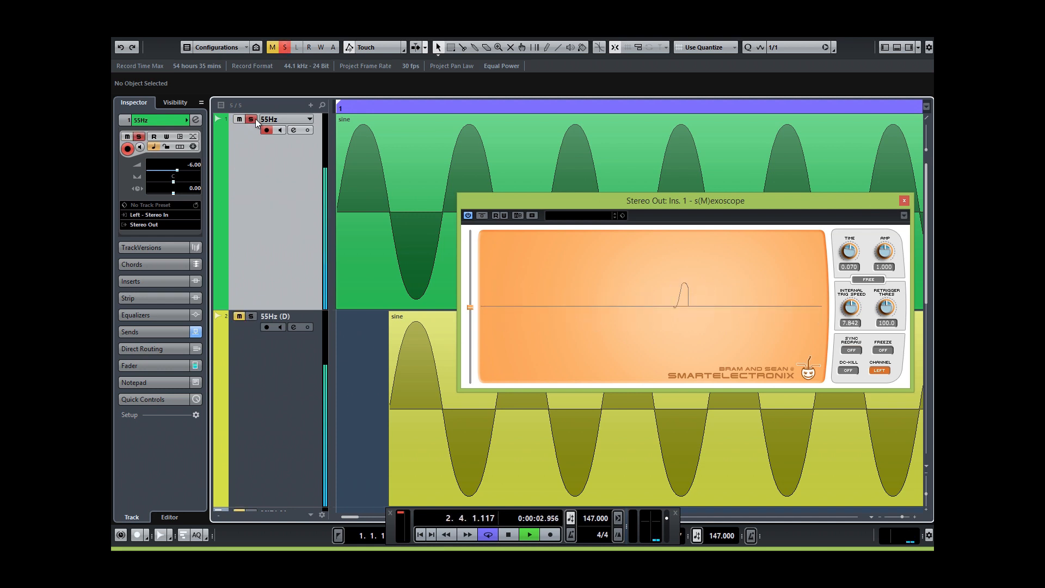
{"action": "left_click", "coordinate": [256, 119]}
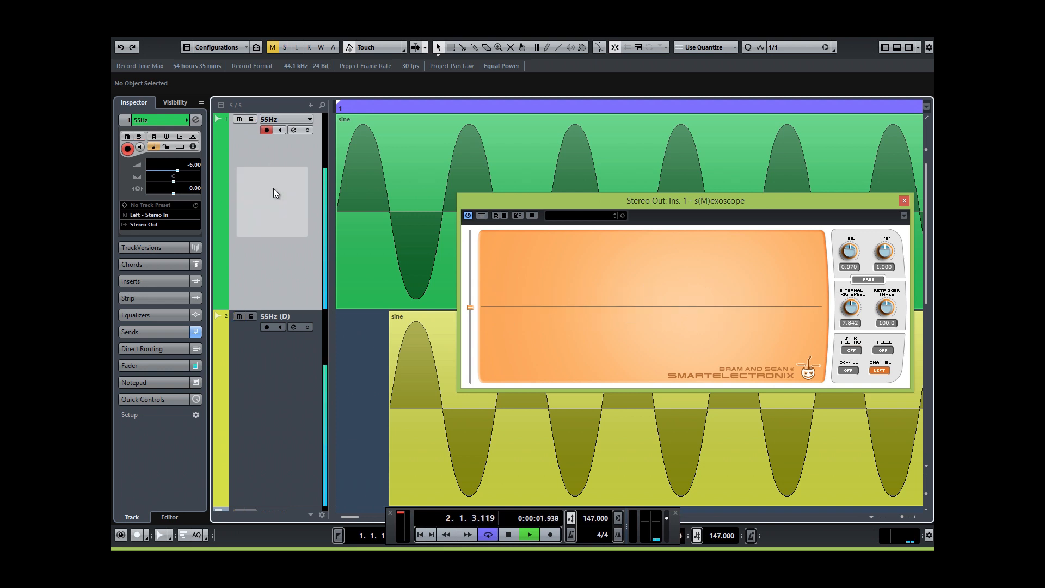
{"action": "key", "text": "space"}
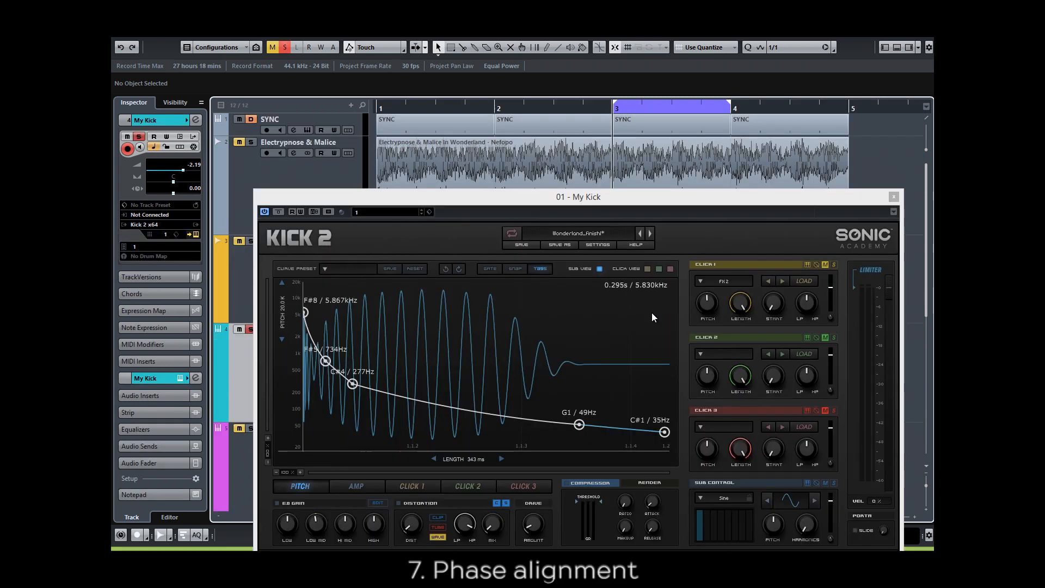
Play My Kick with Kick 2 open, then play My Bass against the output spectrum analyzer
{"action": "key", "text": "space"}
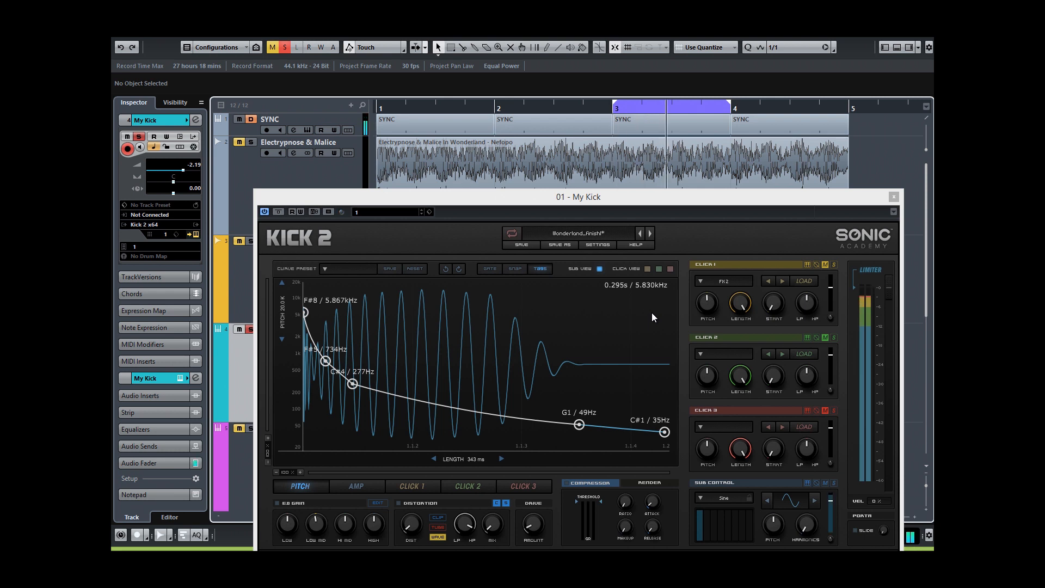
{"action": "key", "text": "space"}
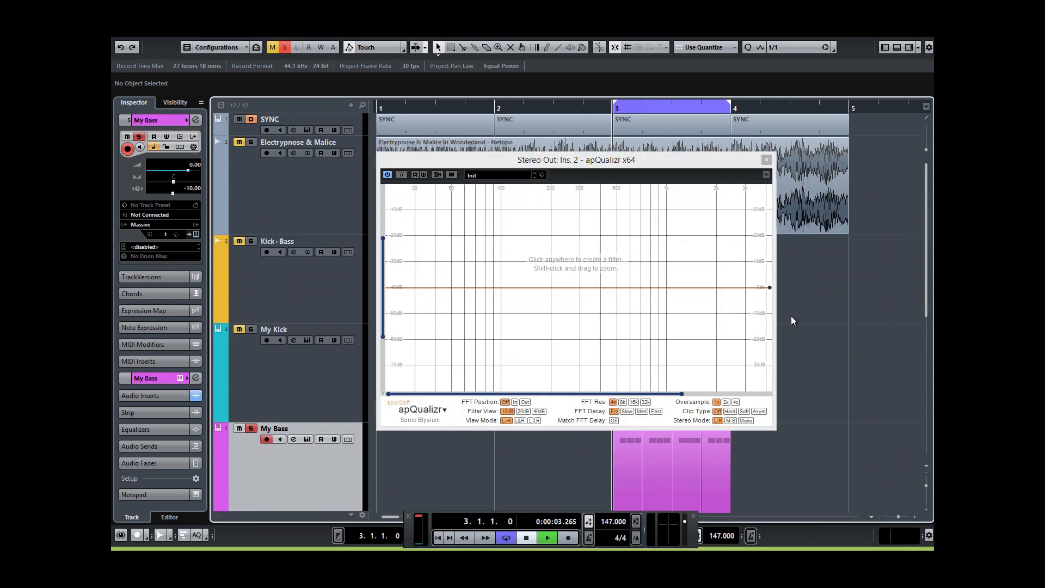
{"action": "key", "text": "space"}
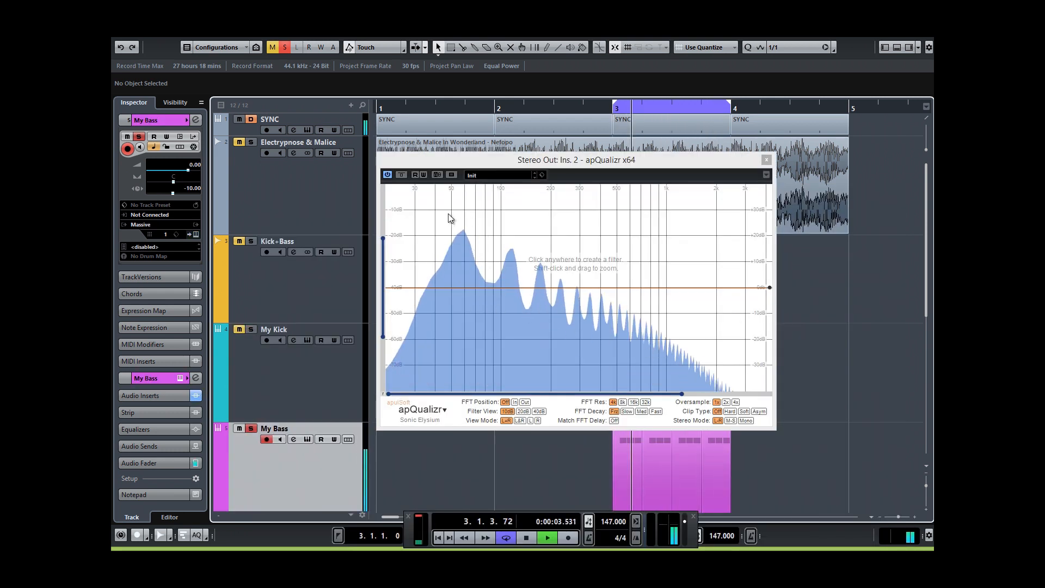
{"action": "key", "text": "space"}
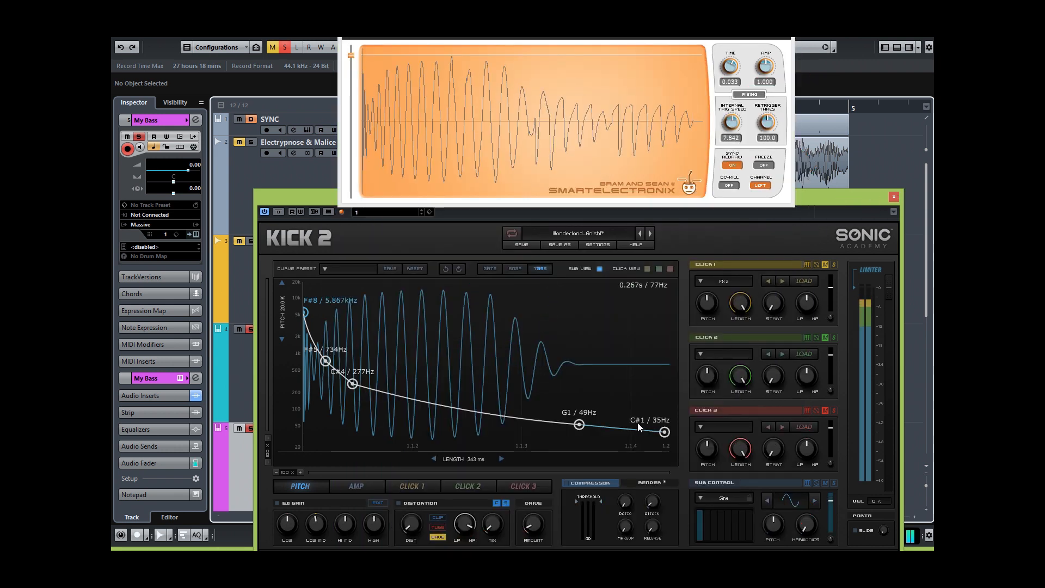
Try reshaping My Kick's pitch envelope by bending its final curve, moving the G1 node to 50Hz and the first node to 6.401kHz, then undo these edits
{"action": "left_click_drag", "start_coordinate": [637, 427], "coordinate": [638, 404]}
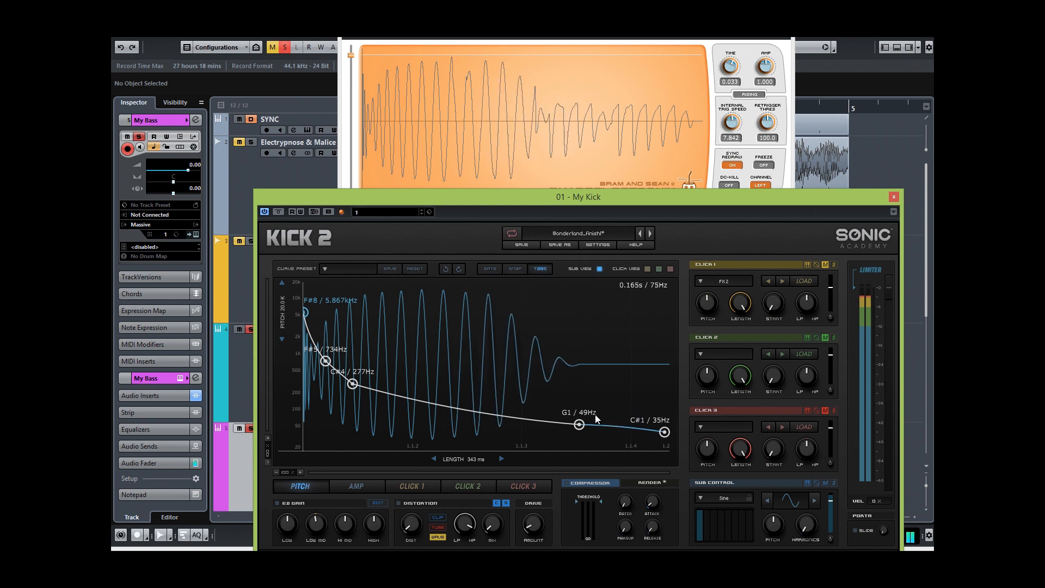
{"action": "left_click_drag", "start_coordinate": [580, 424], "coordinate": [580, 424]}
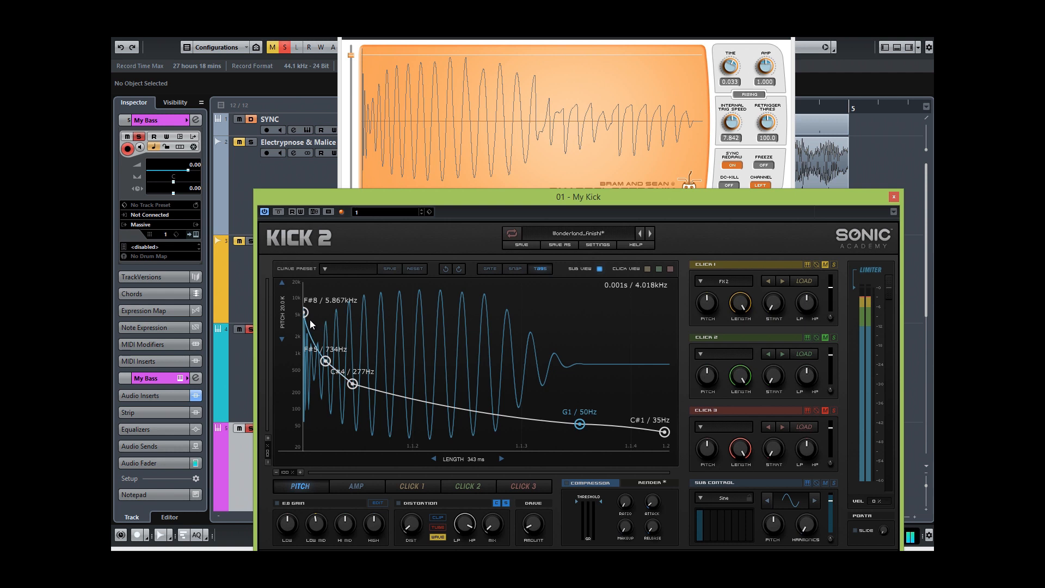
{"action": "left_click_drag", "start_coordinate": [305, 313], "coordinate": [305, 310]}
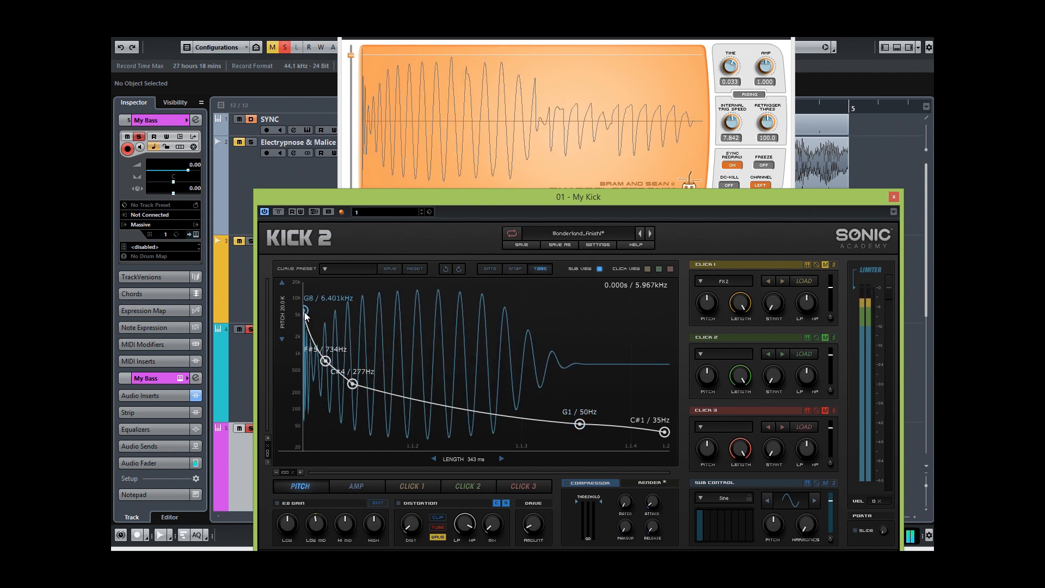
{"action": "left_click", "coordinate": [446, 269]}
{"action": "left_click", "coordinate": [445, 269]}
{"action": "left_click", "coordinate": [446, 269]}
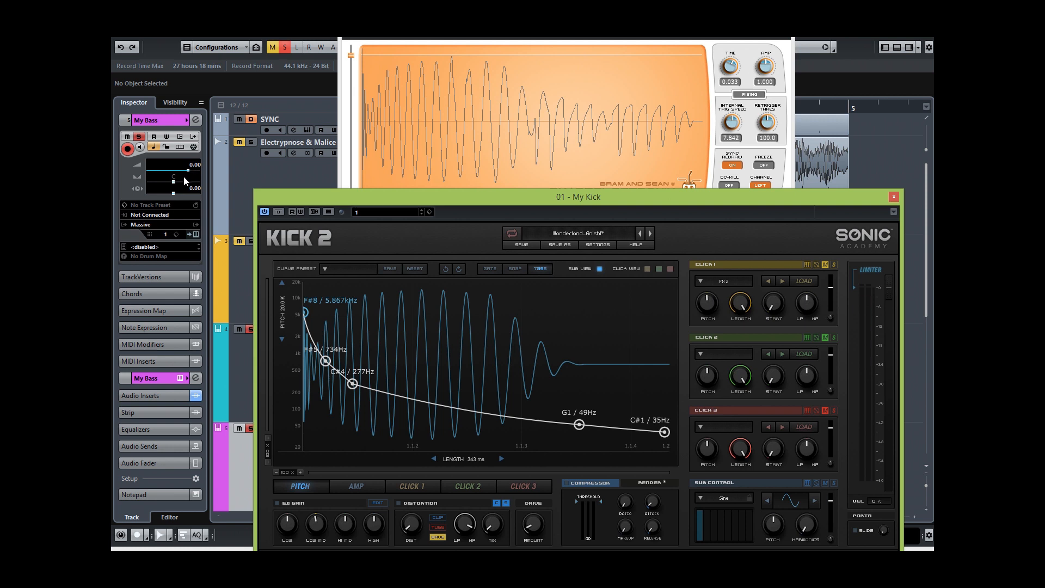
Open My Bass's track delay value for editing
{"action": "double_click", "coordinate": [193, 188]}
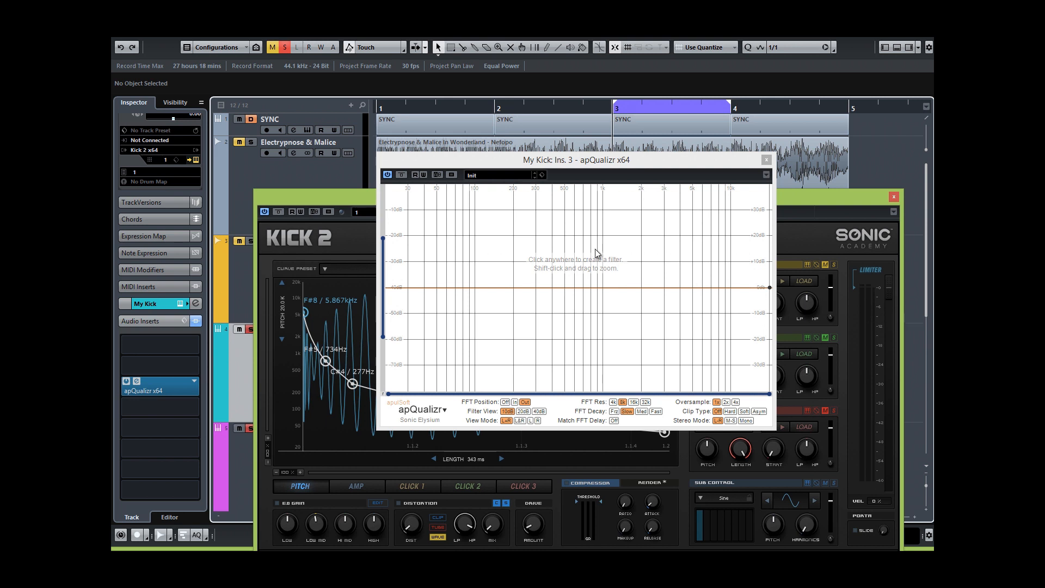
Add a filter in My Kick's apQualizr during playback and pull its point slightly below the 0 dB line
{"action": "key", "text": "space"}
{"action": "left_click", "coordinate": [522, 273]}
{"action": "left_click", "coordinate": [568, 244]}
{"action": "left_click", "coordinate": [521, 273]}
{"action": "mouse_move", "coordinate": [523, 276]}
{"action": "left_mouse_down"}
{"action": "mouse_move", "coordinate": [586, 272]}
{"action": "mouse_move", "coordinate": [569, 279]}
{"action": "mouse_move", "coordinate": [667, 303]}
{"action": "mouse_move", "coordinate": [672, 282]}
{"action": "mouse_move", "coordinate": [466, 282]}
{"action": "mouse_move", "coordinate": [531, 288]}
{"action": "mouse_move", "coordinate": [532, 309]}
{"action": "mouse_move", "coordinate": [529, 292]}
{"action": "left_mouse_up"}
{"action": "left_click", "coordinate": [538, 341]}
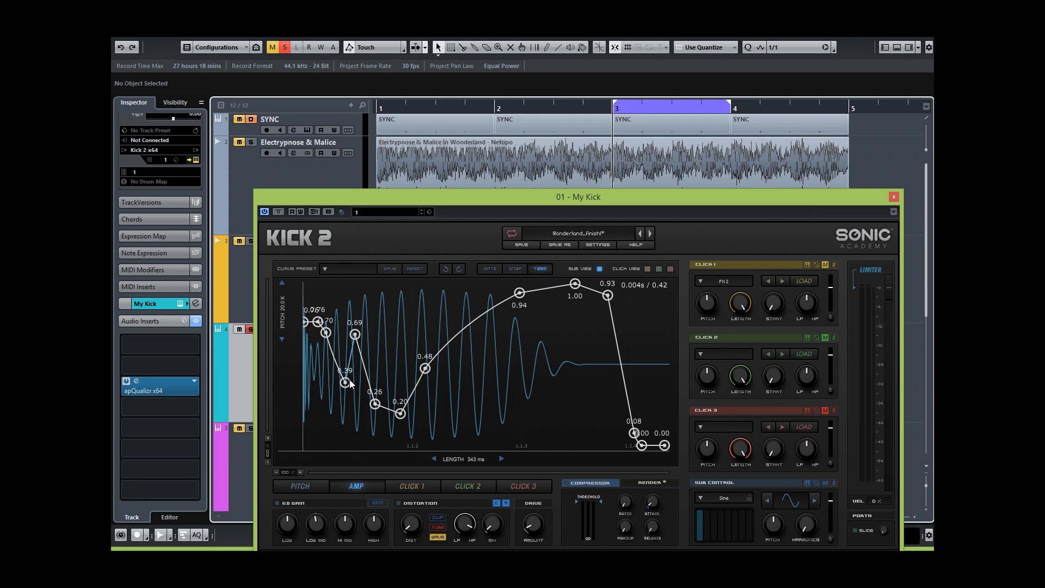
Try lowering the 0.39 node of My Kick's amp envelope and shifting it forward in time, then undo the edit
{"action": "mouse_move", "coordinate": [346, 383]}
{"action": "left_mouse_down"}
{"action": "mouse_move", "coordinate": [344, 283]}
{"action": "mouse_move", "coordinate": [346, 400]}
{"action": "mouse_move", "coordinate": [353, 391]}
{"action": "left_mouse_up"}
{"action": "left_click", "coordinate": [446, 269]}
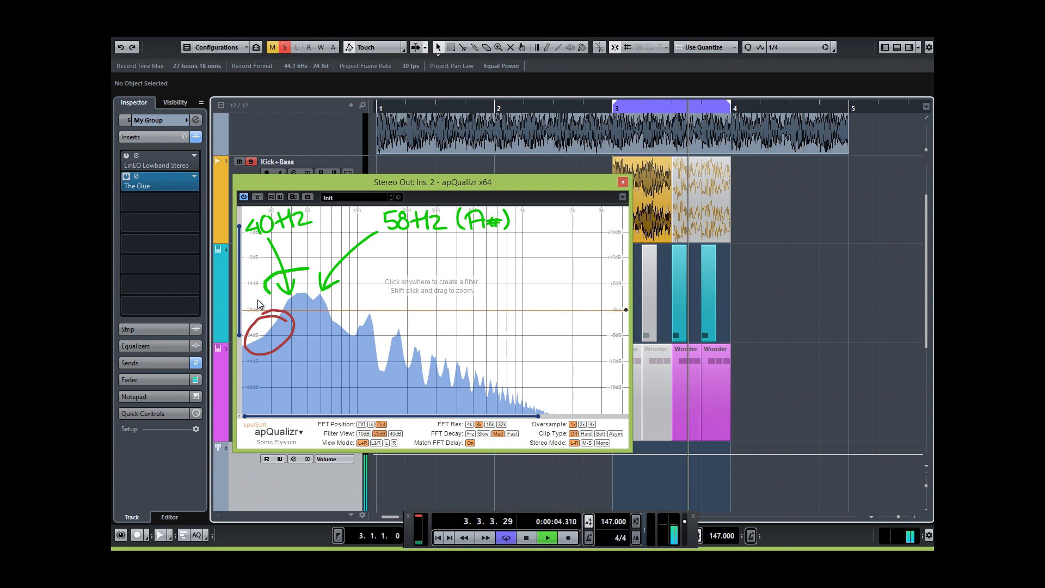
Enable and open LinEQ Lowband Stereo on My Group, then play the loop to examine its effect on the low-end spectrum
{"action": "key", "text": "space"}
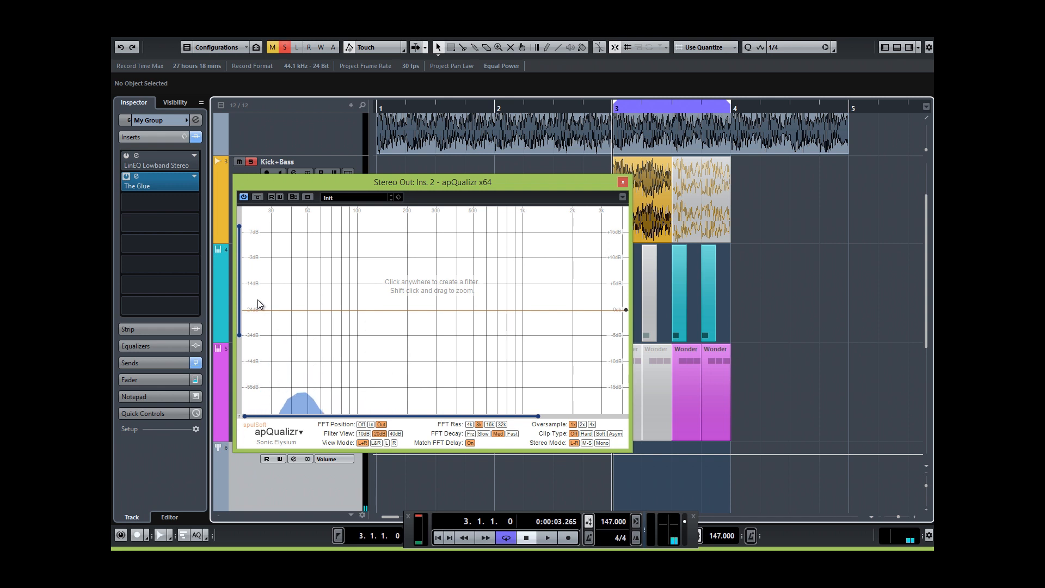
{"action": "left_click", "coordinate": [125, 155]}
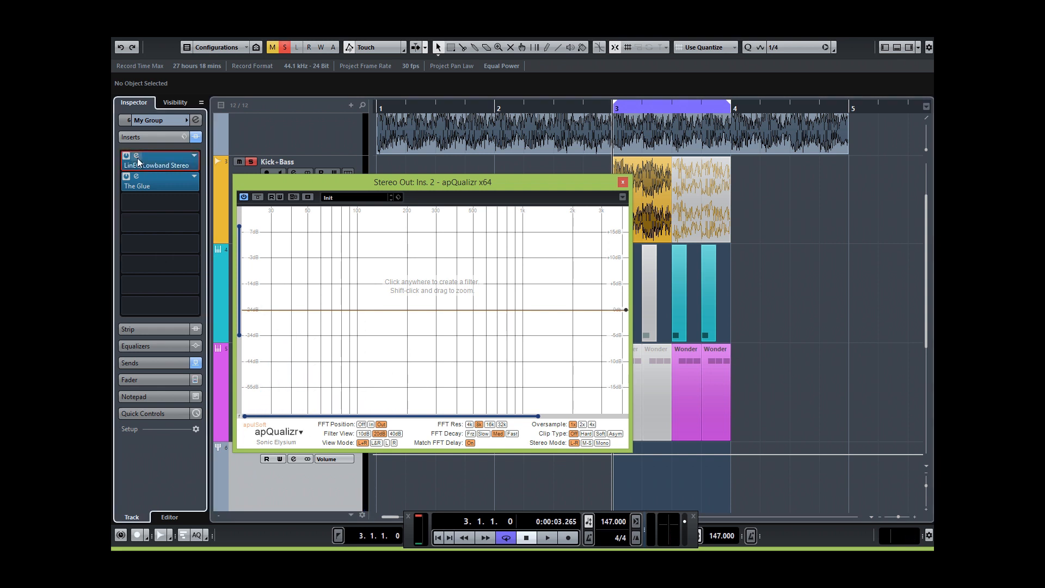
{"action": "left_click", "coordinate": [136, 157]}
{"action": "key", "text": "space"}
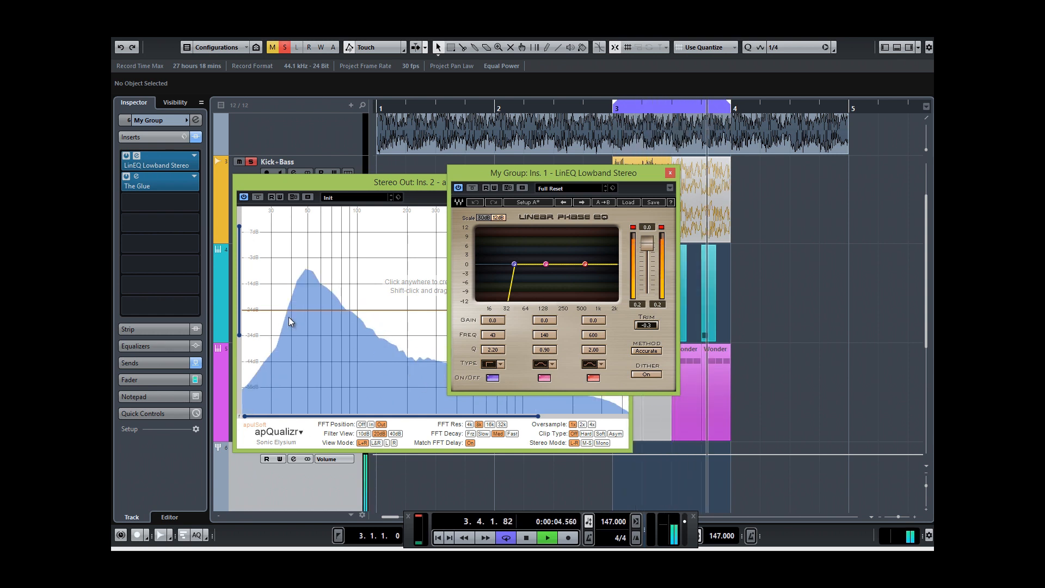
{"action": "key", "text": "space"}
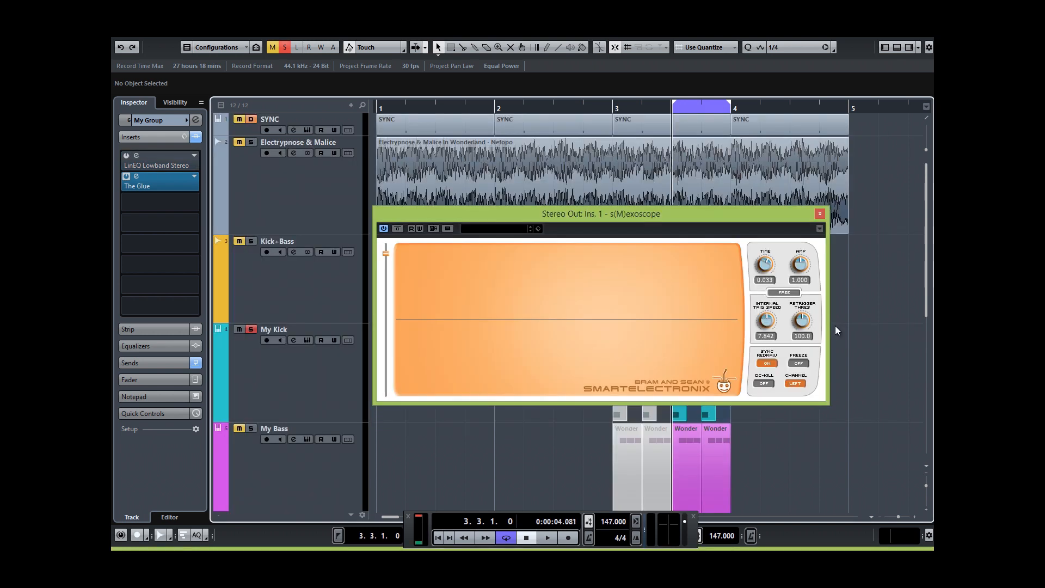
Play My Kick on the output oscilloscope, switch on My Group's LinEQ Lowband Stereo to compare the waveform, and stop
{"action": "key", "text": "space"}
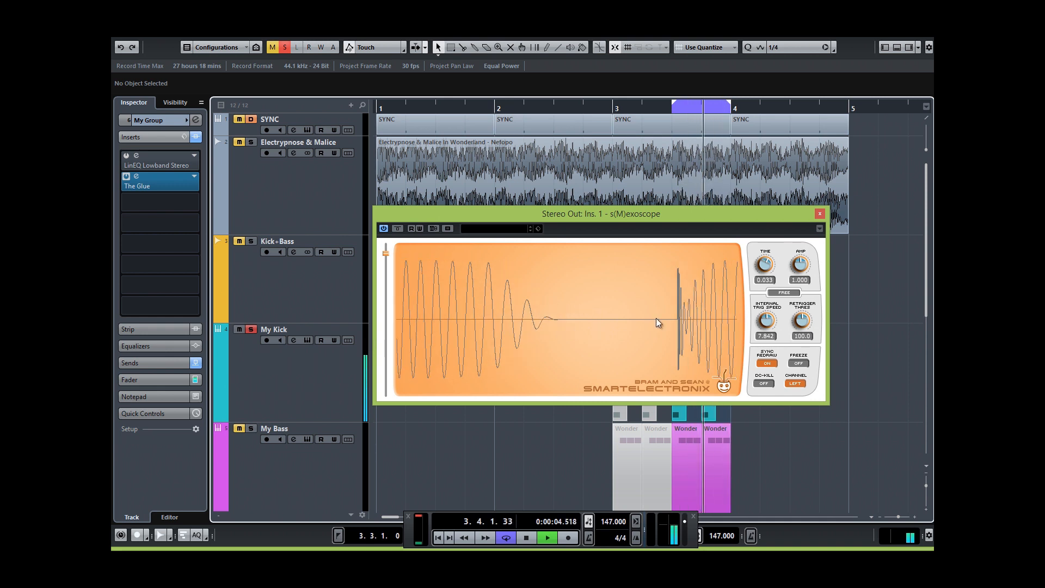
{"action": "left_click", "coordinate": [126, 155]}
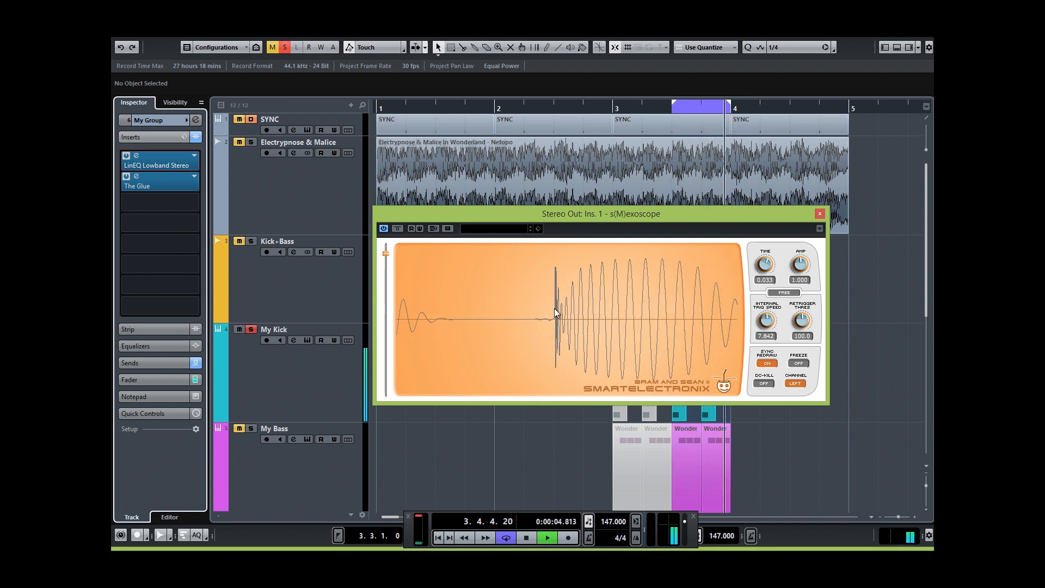
{"action": "key", "text": "space"}
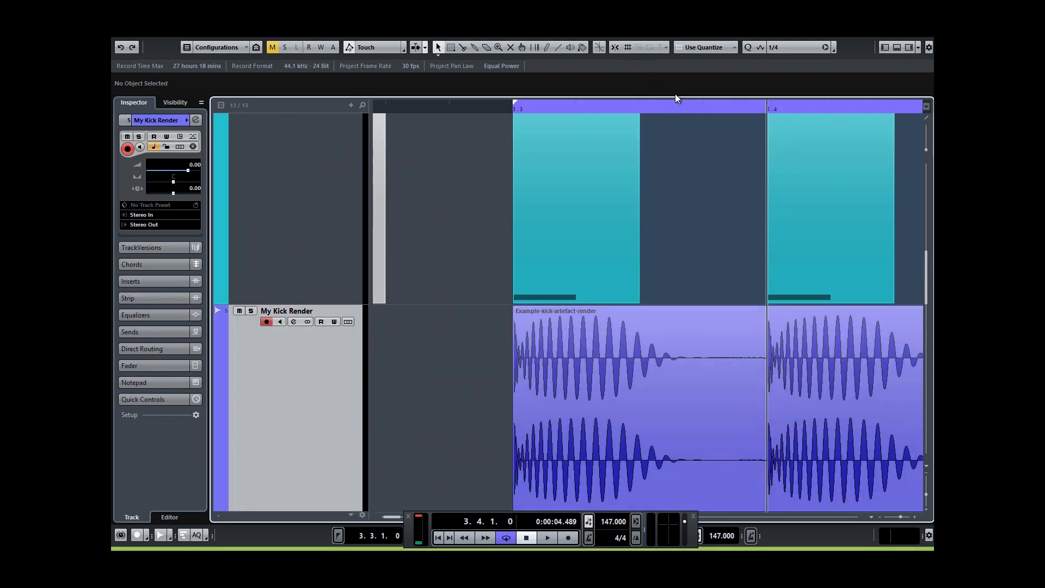
Split the first My Kick Render event at 3.3.3.87, where the kick's tail dies out, and delete the remainder
{"action": "left_click_drag", "start_coordinate": [685, 108], "coordinate": [687, 133]}
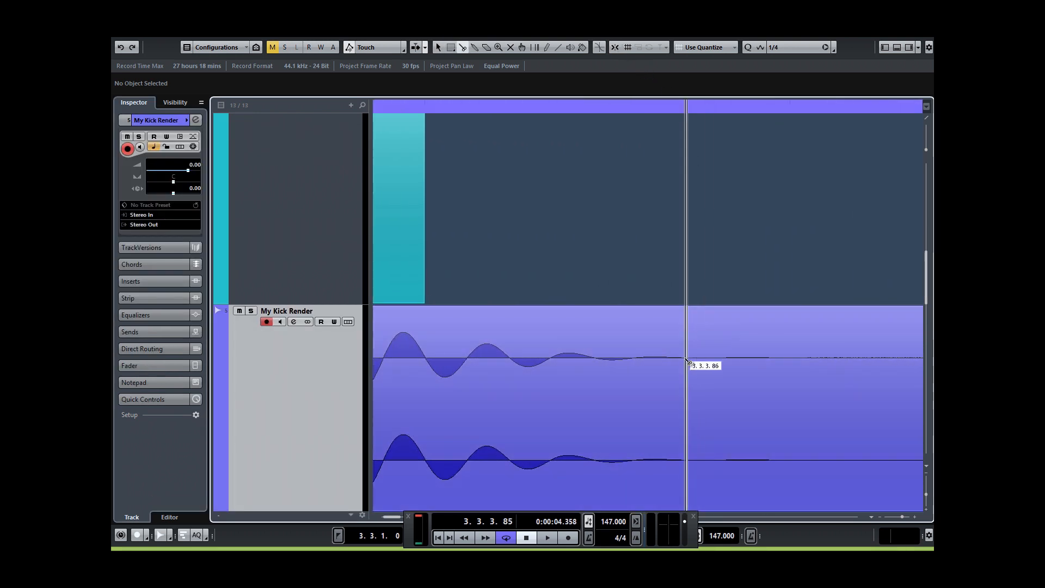
{"action": "left_click", "coordinate": [692, 360], "text": "alt"}
{"action": "key", "text": "Delete"}
Add a 0.0.0.22 fade-out to the trimmed My Kick Render event and copy the event to 3.4.1.0
{"action": "left_click", "coordinate": [676, 361]}
{"action": "left_click_drag", "start_coordinate": [689, 308], "coordinate": [625, 308]}
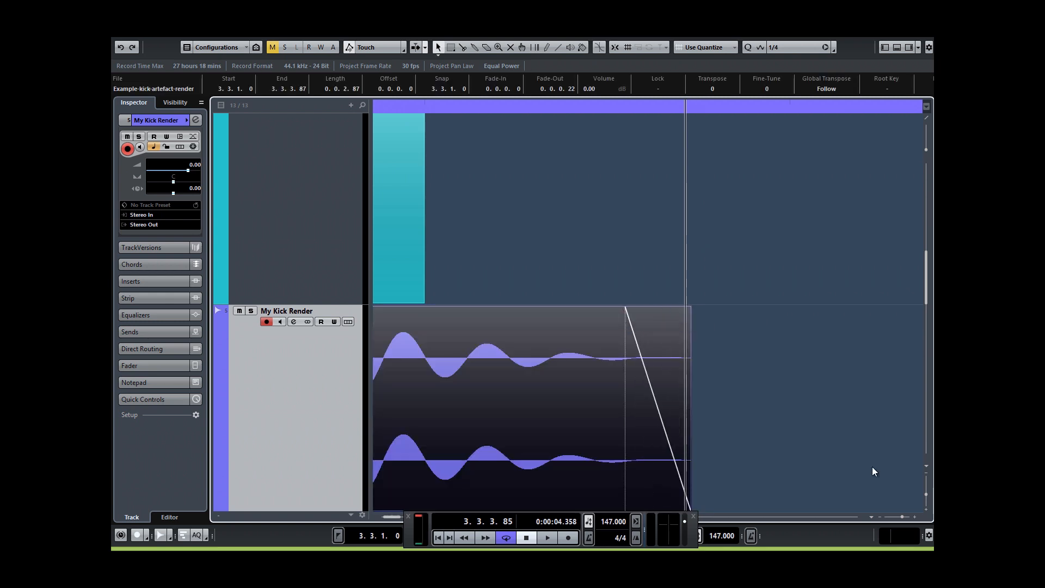
{"action": "left_click_drag", "start_coordinate": [903, 515], "coordinate": [889, 517]}
{"action": "left_click_drag", "start_coordinate": [621, 366], "coordinate": [703, 364]}
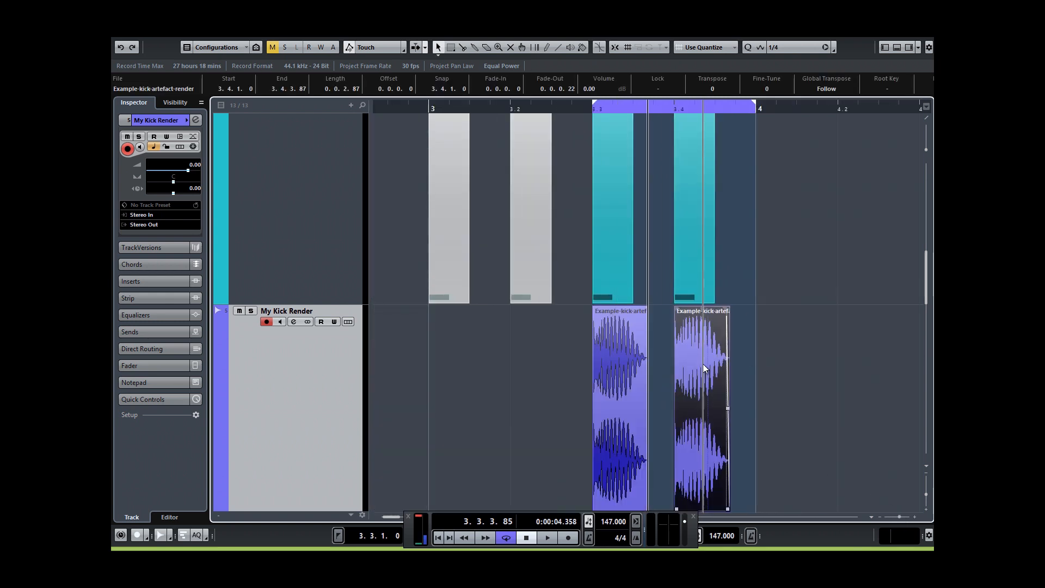
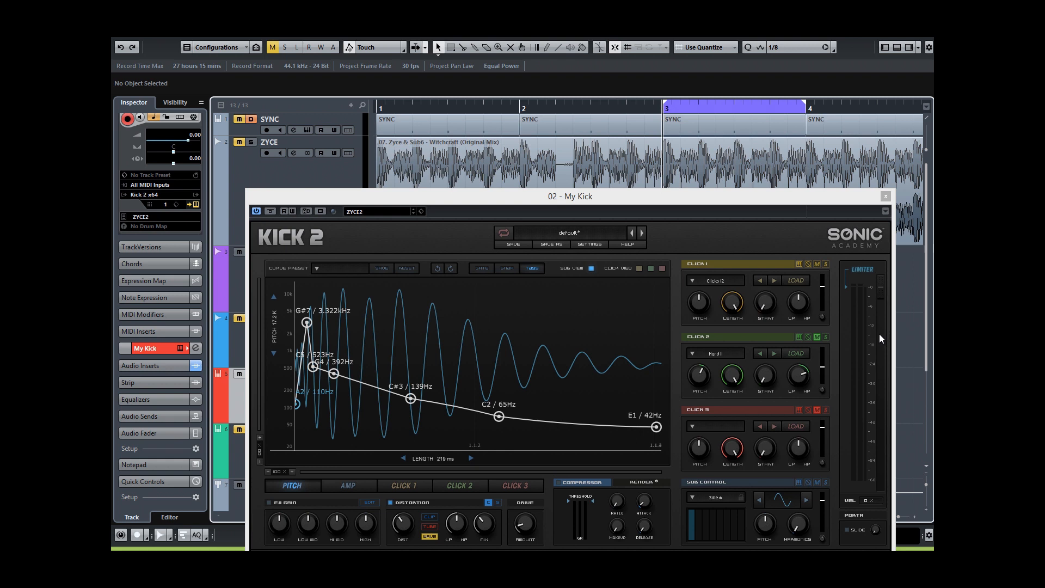
Show Click 1's waveform over My Kick's pitch envelope in Kick 2 and adjust the click's start to 0.00 %
{"action": "left_click", "coordinate": [640, 269]}
{"action": "left_click", "coordinate": [292, 471]}
{"action": "left_click", "coordinate": [292, 471]}
{"action": "left_click", "coordinate": [292, 471]}
{"action": "left_click", "coordinate": [293, 471]}
{"action": "mouse_move", "coordinate": [700, 306]}
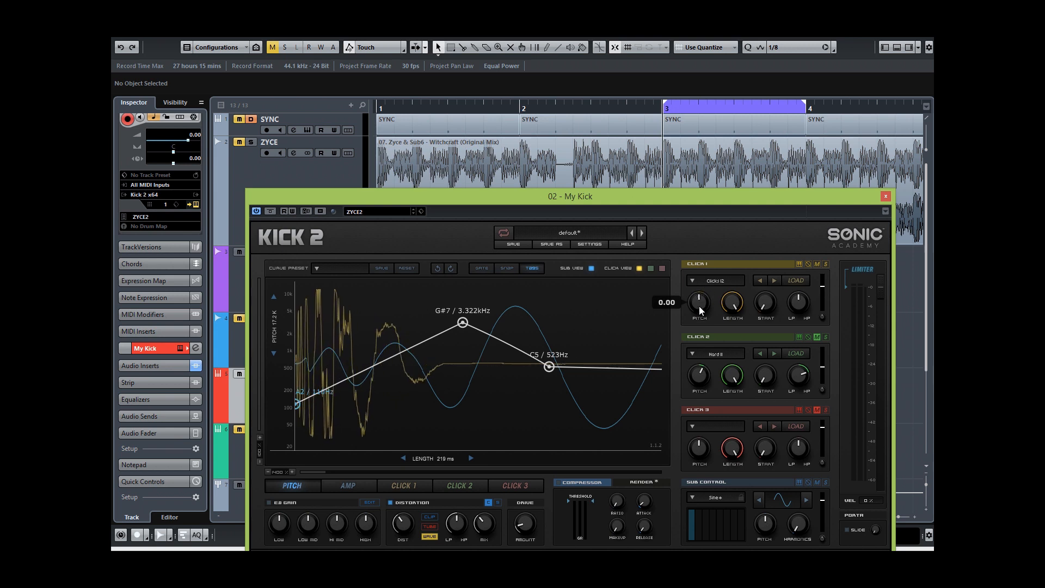
{"action": "mouse_move", "coordinate": [764, 308]}
{"action": "left_mouse_down"}
{"action": "mouse_move", "coordinate": [759, 296]}
{"action": "mouse_move", "coordinate": [761, 307]}
{"action": "left_mouse_up"}
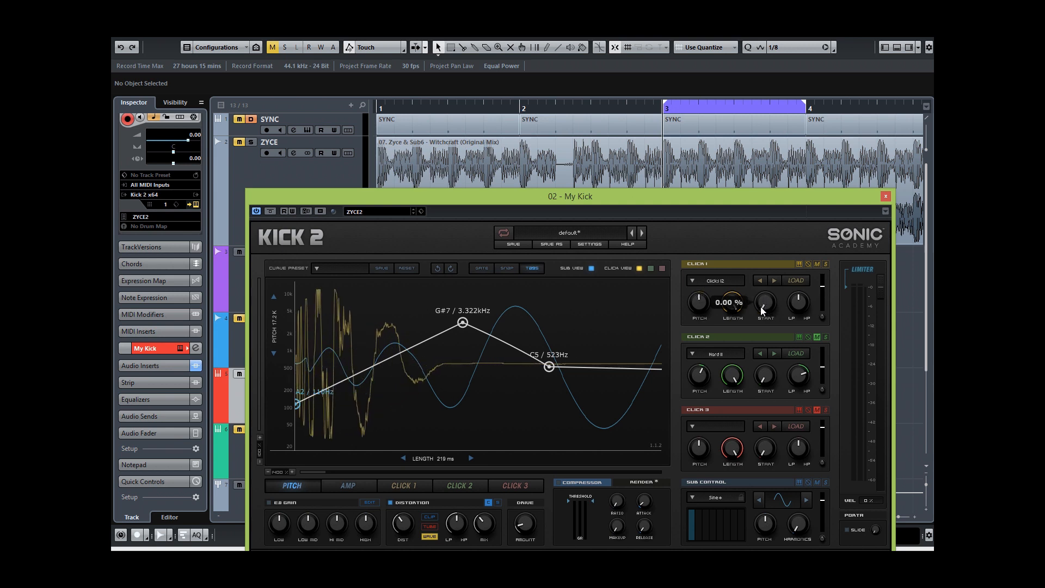
Try lowering the first node of My Kick's pitch envelope to G2, and undo the move
{"action": "mouse_move", "coordinate": [300, 402]}
{"action": "left_mouse_down"}
{"action": "mouse_move", "coordinate": [300, 385]}
{"action": "mouse_move", "coordinate": [299, 411]}
{"action": "left_mouse_up"}
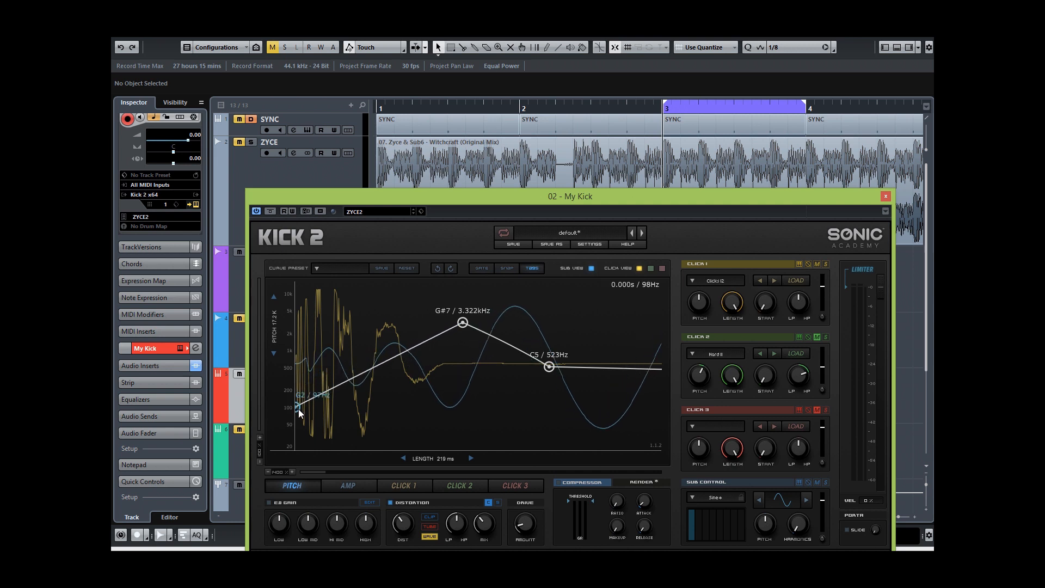
{"action": "left_click", "coordinate": [438, 268]}
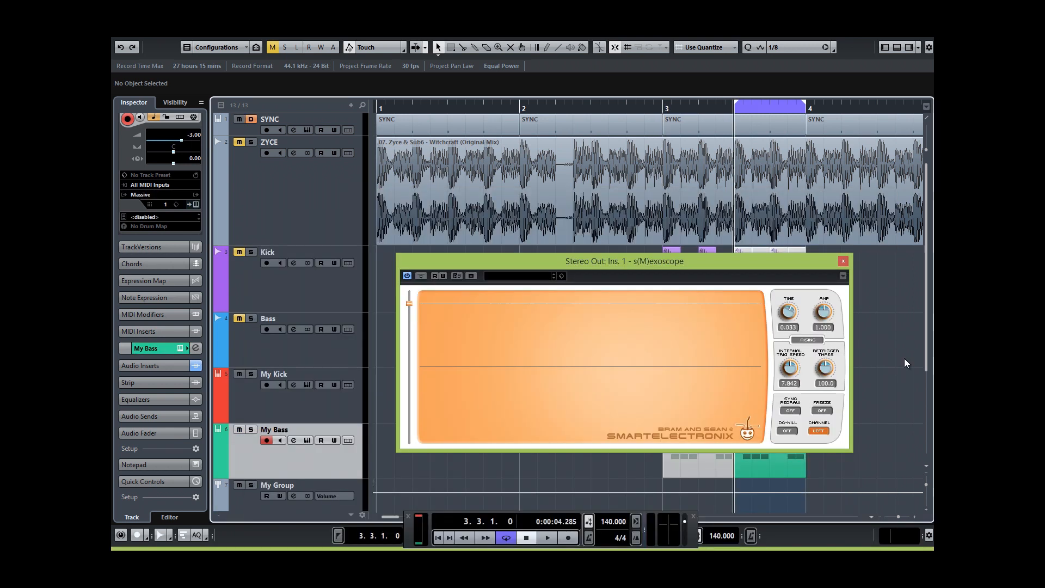
Play the loop, and examine the Click 1 envelope and the Amp envelope of My Kick in Kick 2
{"action": "key", "text": "space"}
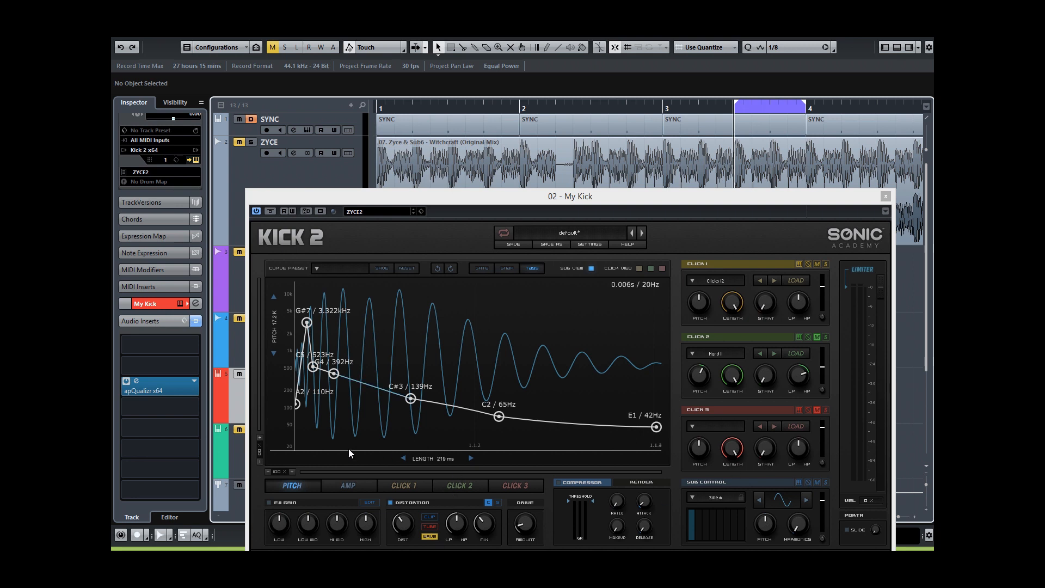
{"action": "left_click", "coordinate": [397, 493]}
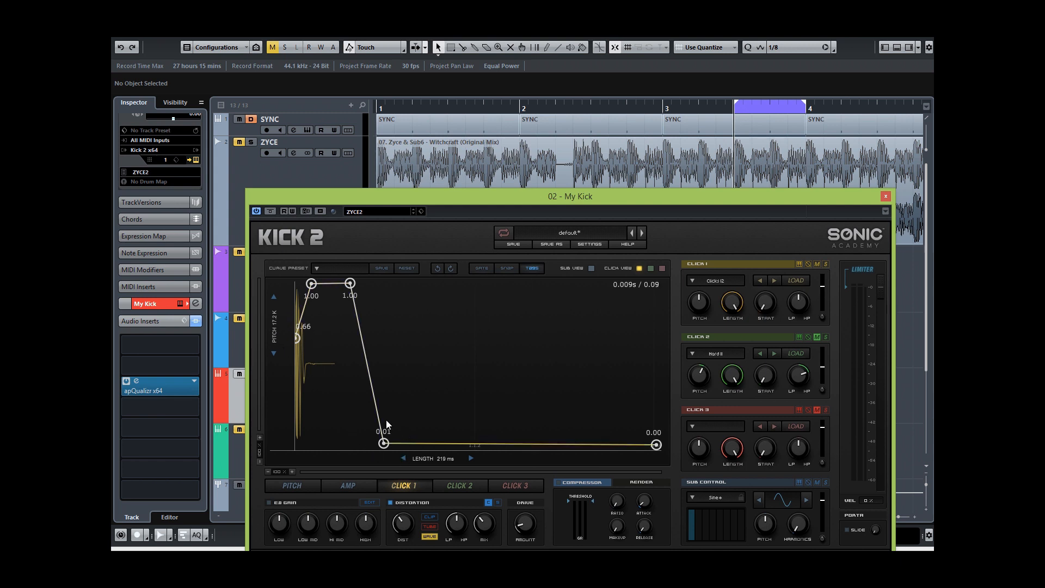
{"action": "left_click", "coordinate": [350, 487]}
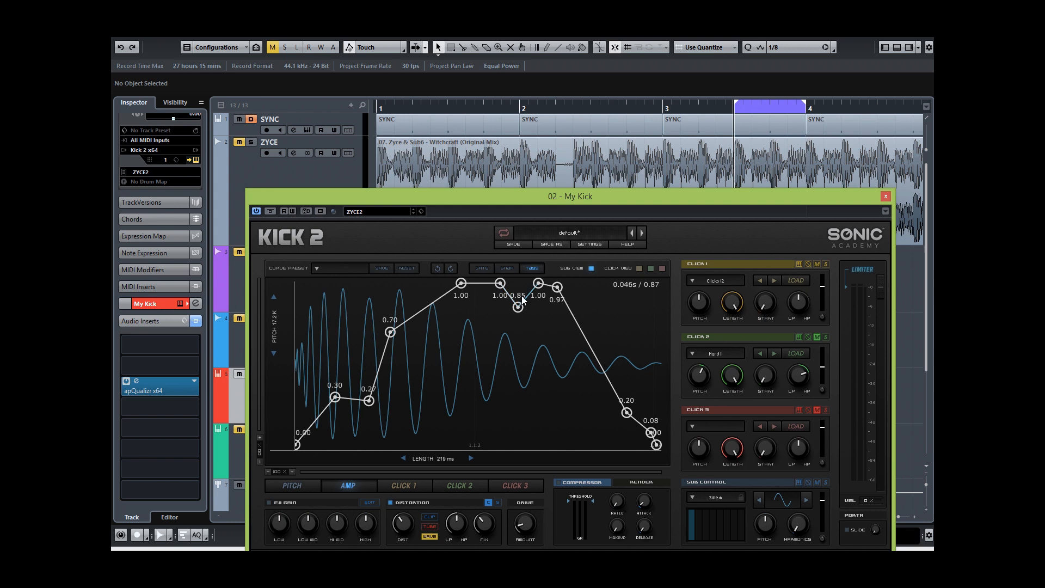
Open My Kick's apQualizr, inspect its peaking band near 476 Hz against the playing kick's spectrum, and stop playback
{"action": "left_click", "coordinate": [143, 390]}
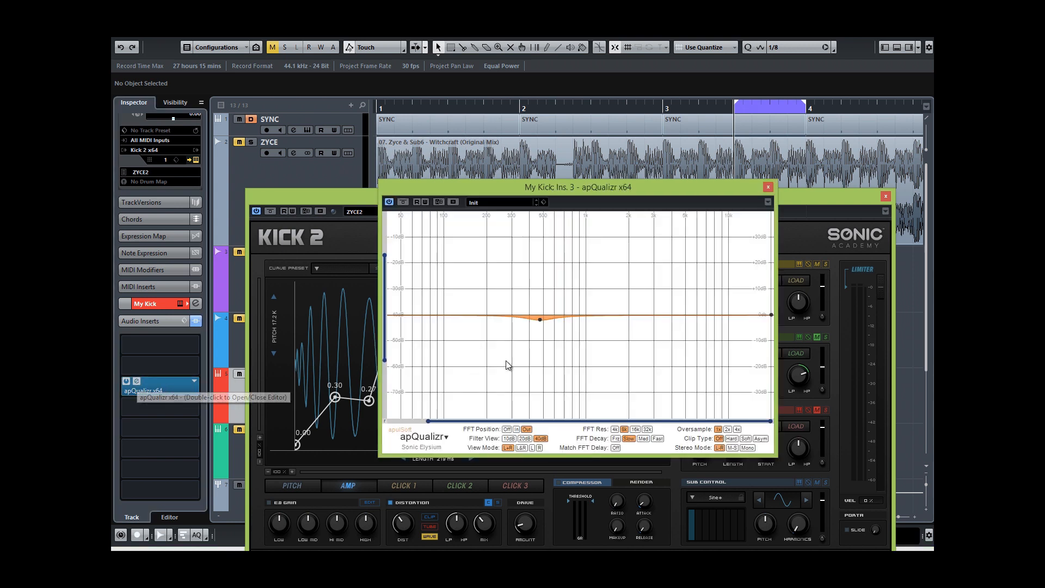
{"action": "mouse_move", "coordinate": [547, 335]}
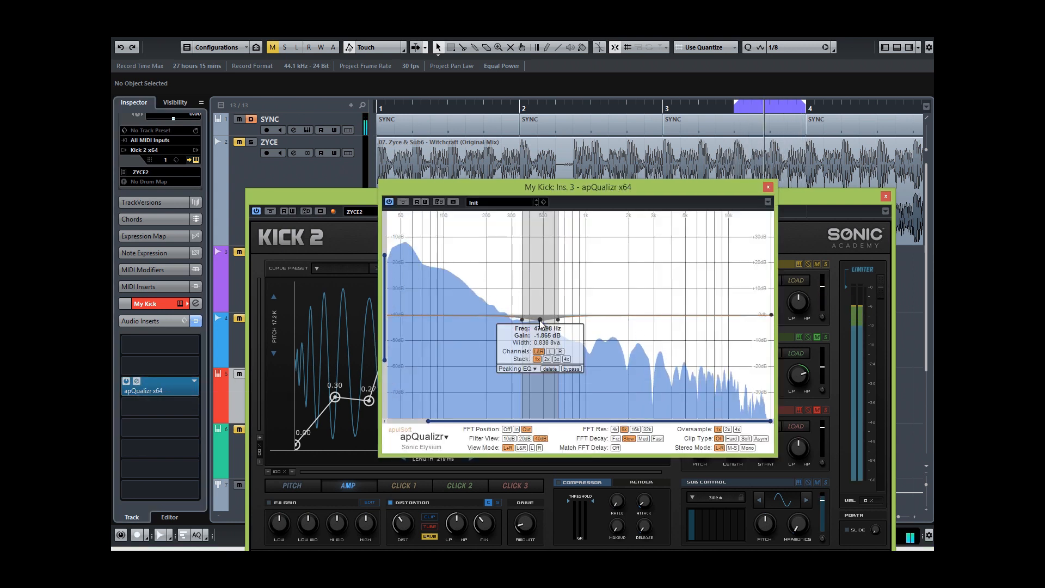
{"action": "mouse_move", "coordinate": [549, 335]}
{"action": "left_mouse_down"}
{"action": "mouse_move", "coordinate": [547, 322]}
{"action": "mouse_move", "coordinate": [547, 337]}
{"action": "left_mouse_up"}
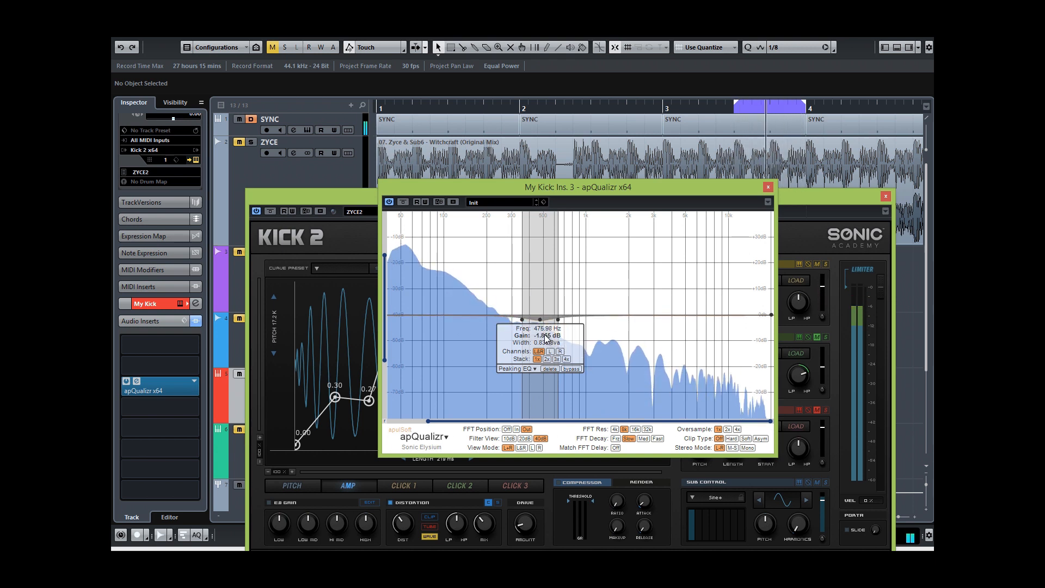
{"action": "key", "text": "space"}
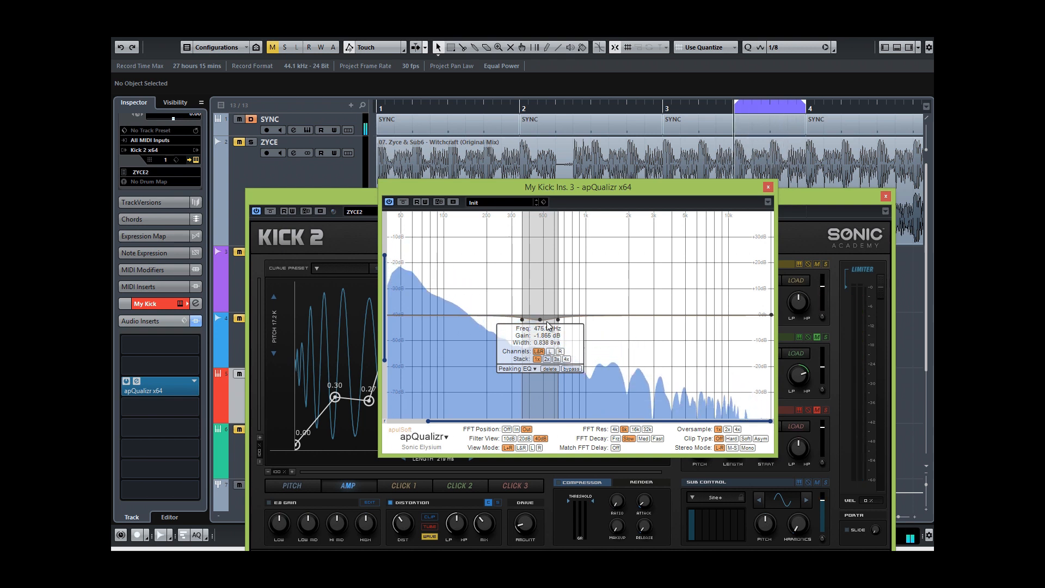
{"action": "left_click", "coordinate": [362, 198]}
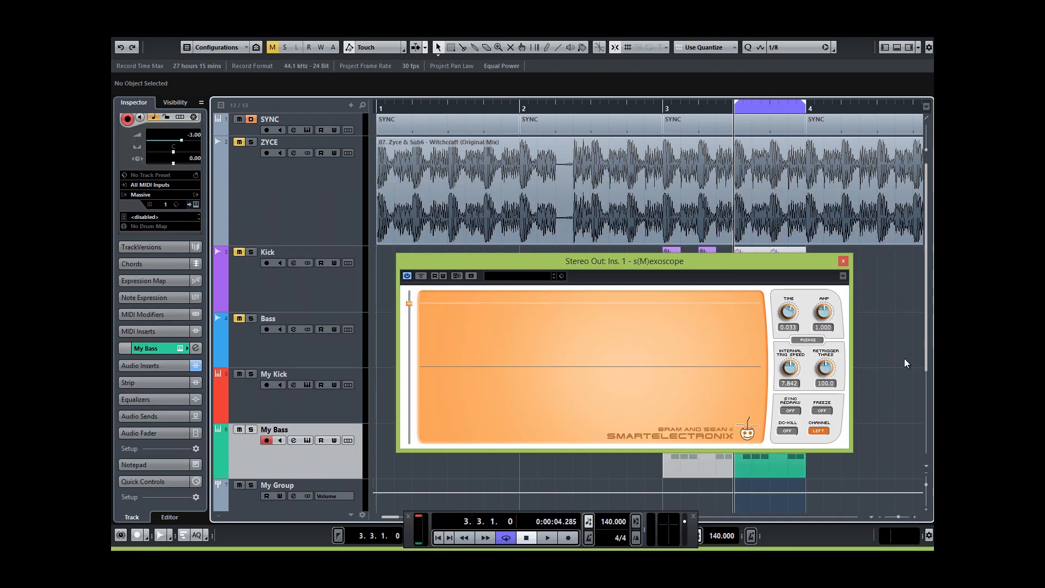
Play My Bass on the output oscilloscope and again with its Massive patch open, and stop
{"action": "key", "text": "space"}
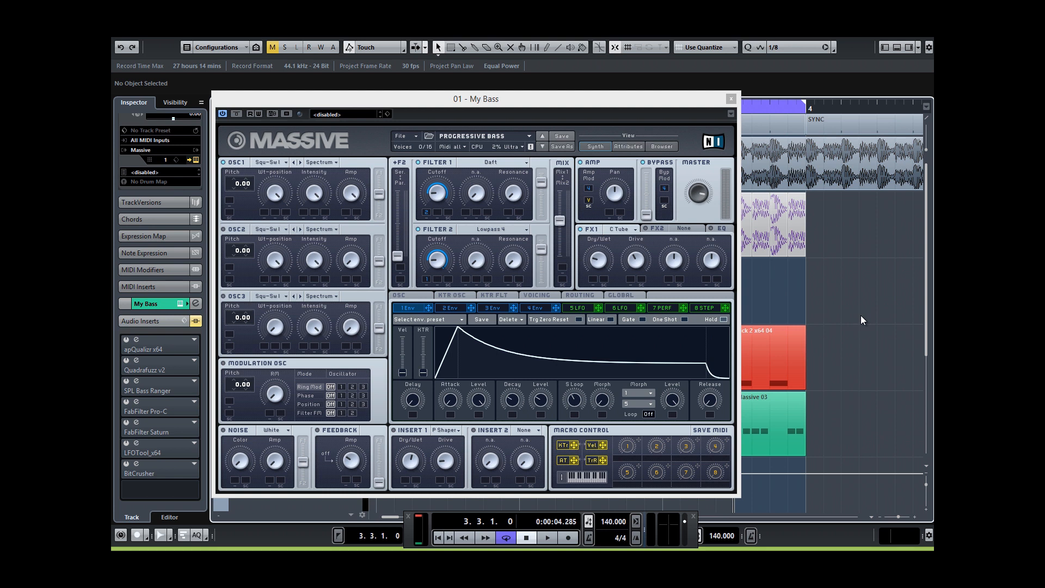
{"action": "key", "text": "space"}
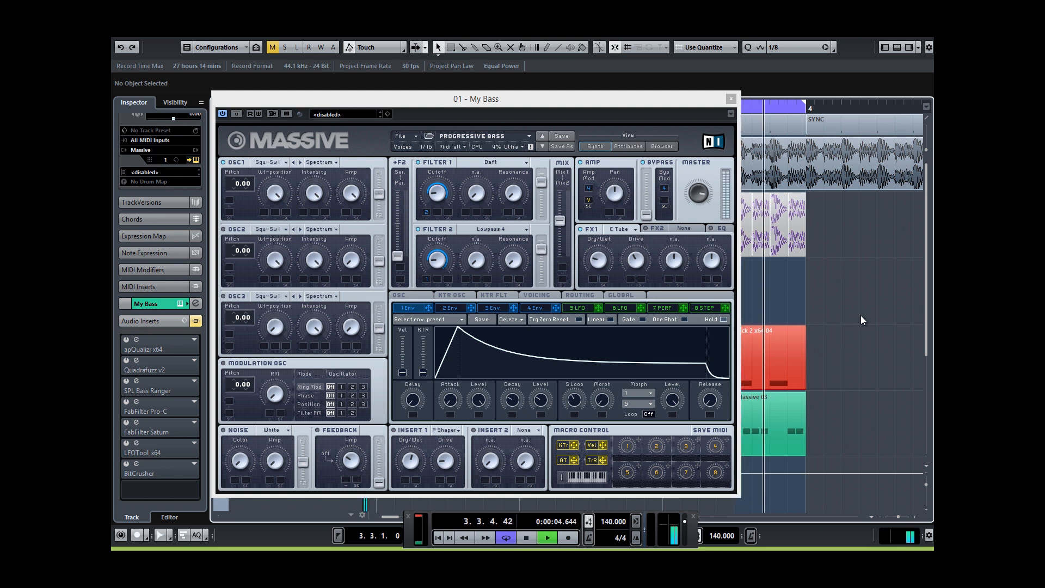
{"action": "key", "text": "space"}
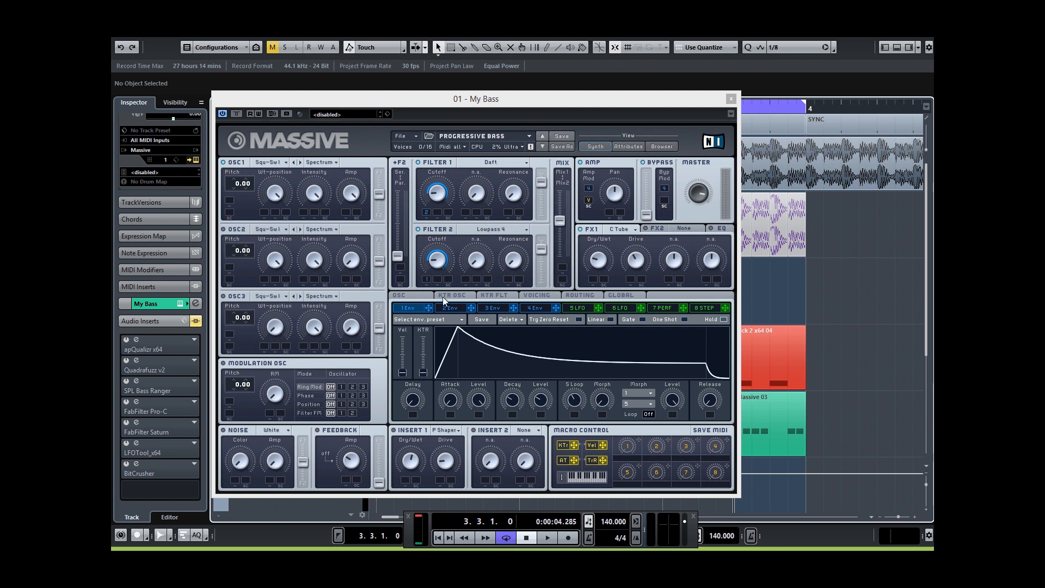
Examine envelopes 2 and 4 and the oscillator phase settings of My Bass's Massive patch
{"action": "left_click", "coordinate": [453, 309]}
{"action": "left_click", "coordinate": [544, 309]}
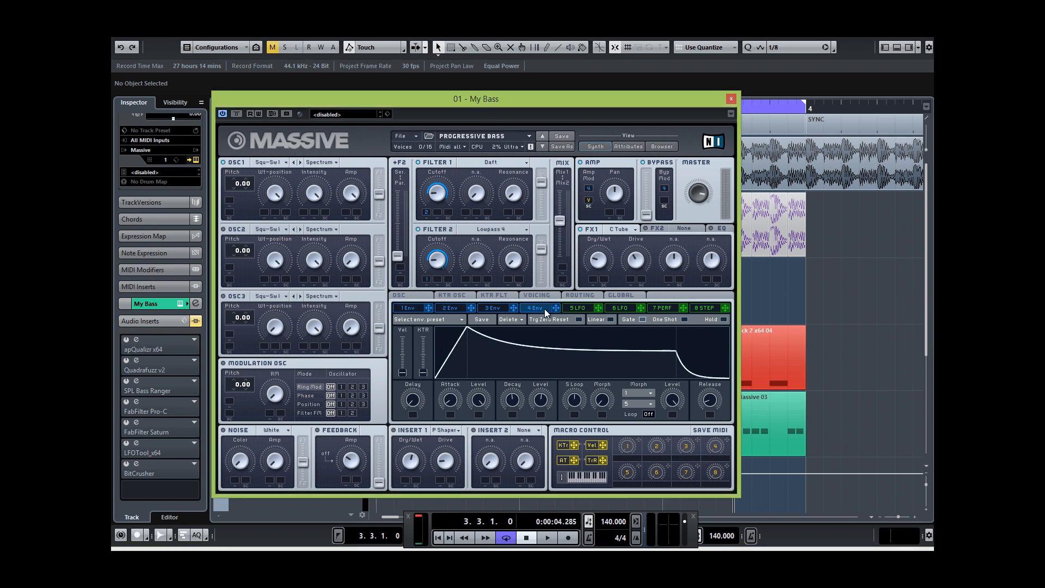
{"action": "left_click", "coordinate": [418, 297]}
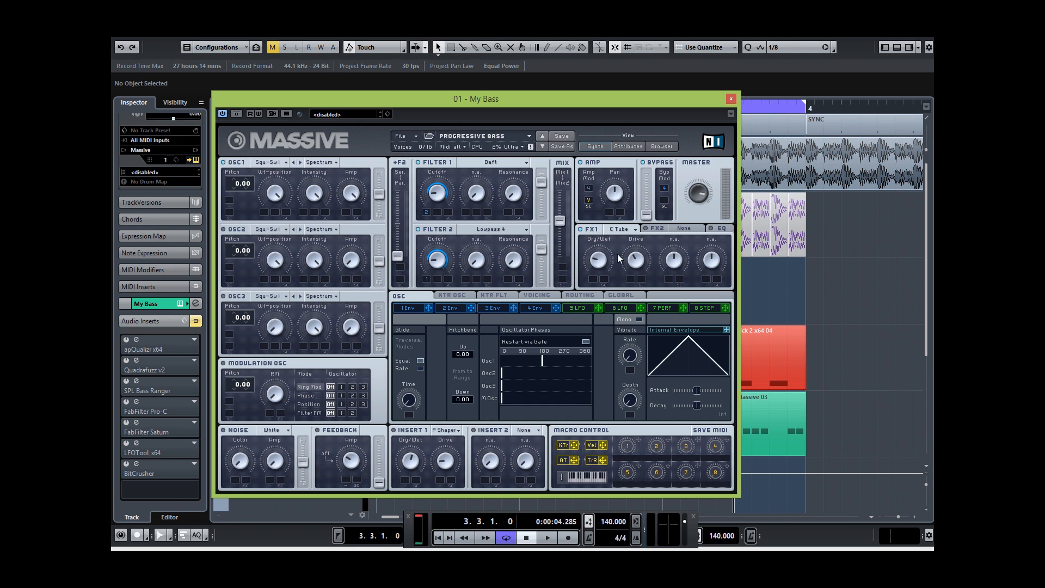
Play the bar 3 loop to compare the reference Bass with My Bass, and stop
{"action": "key", "text": "space"}
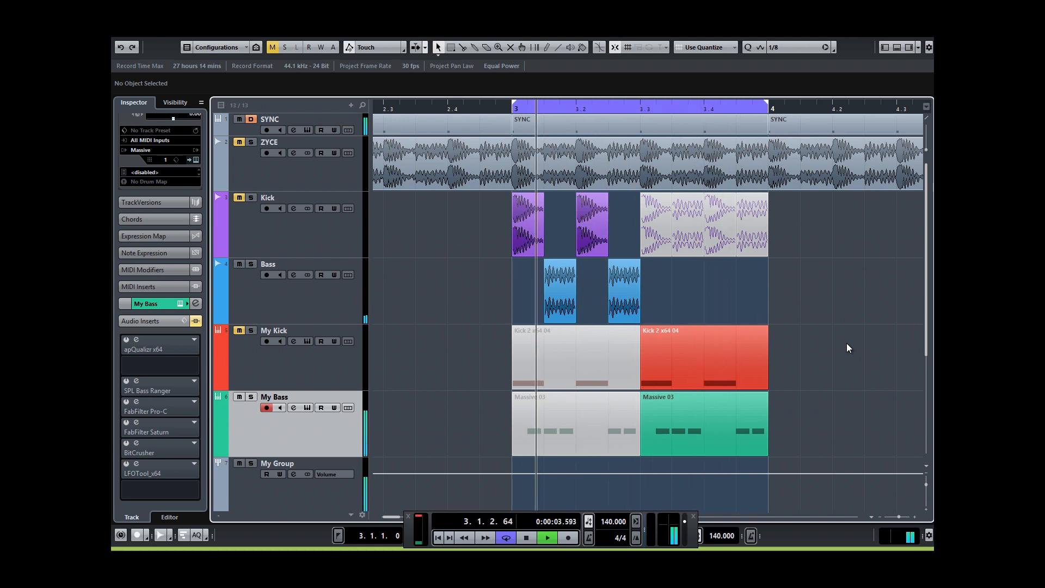
{"action": "key", "text": "space"}
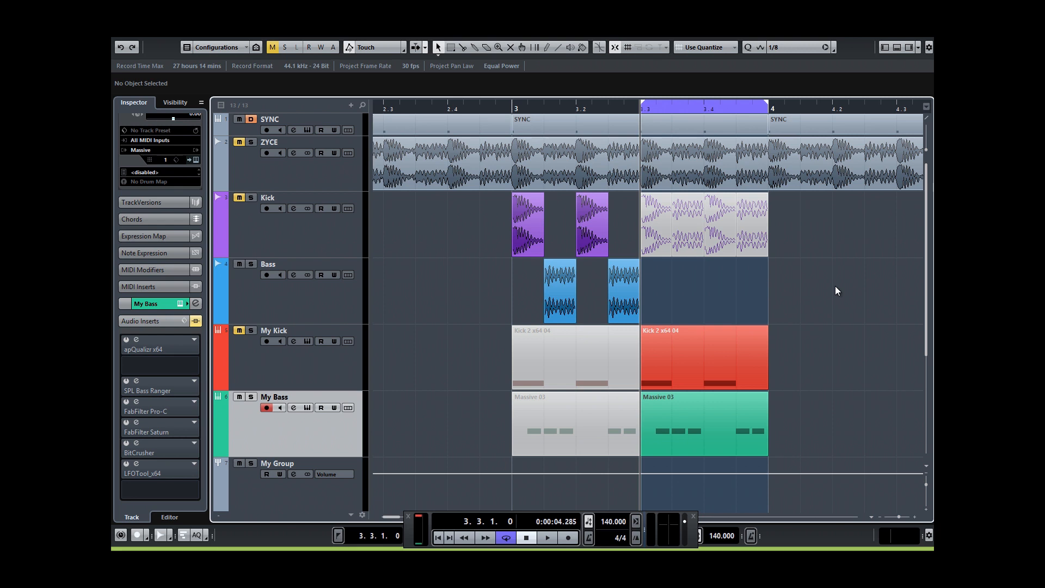
Play the My Bass loop, open its LFOTool insert and toggle the bypass to compare, leaving the effect active
{"action": "key", "text": "space"}
{"action": "left_click", "coordinate": [136, 464]}
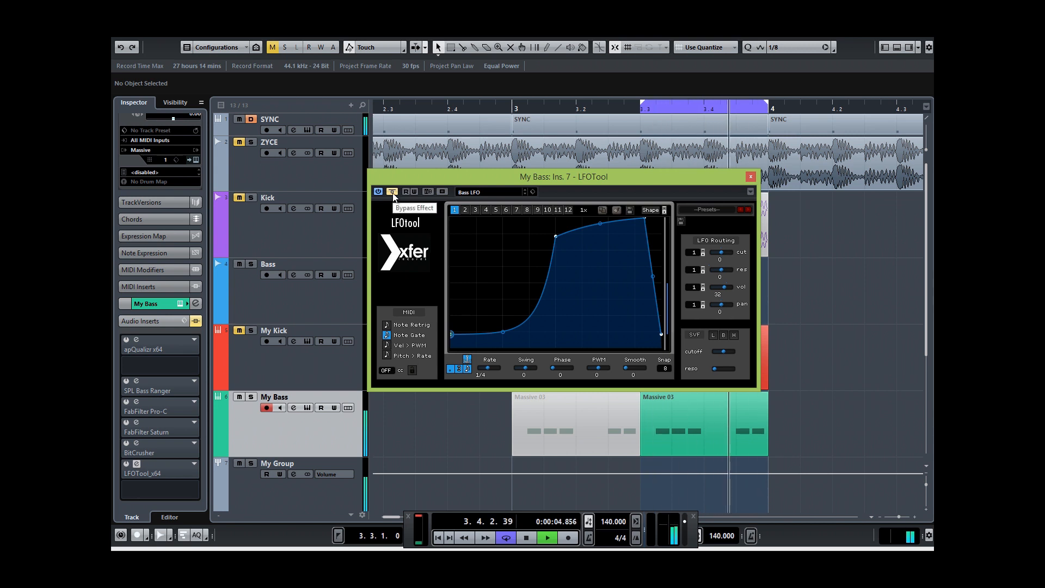
{"action": "left_click", "coordinate": [392, 192]}
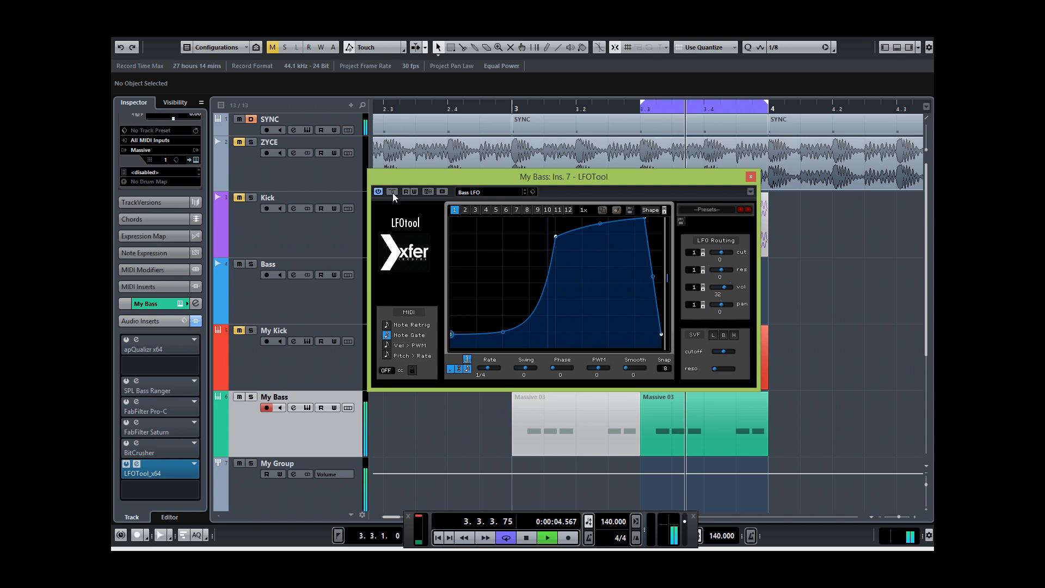
{"action": "left_click", "coordinate": [393, 193]}
{"action": "left_click", "coordinate": [393, 193]}
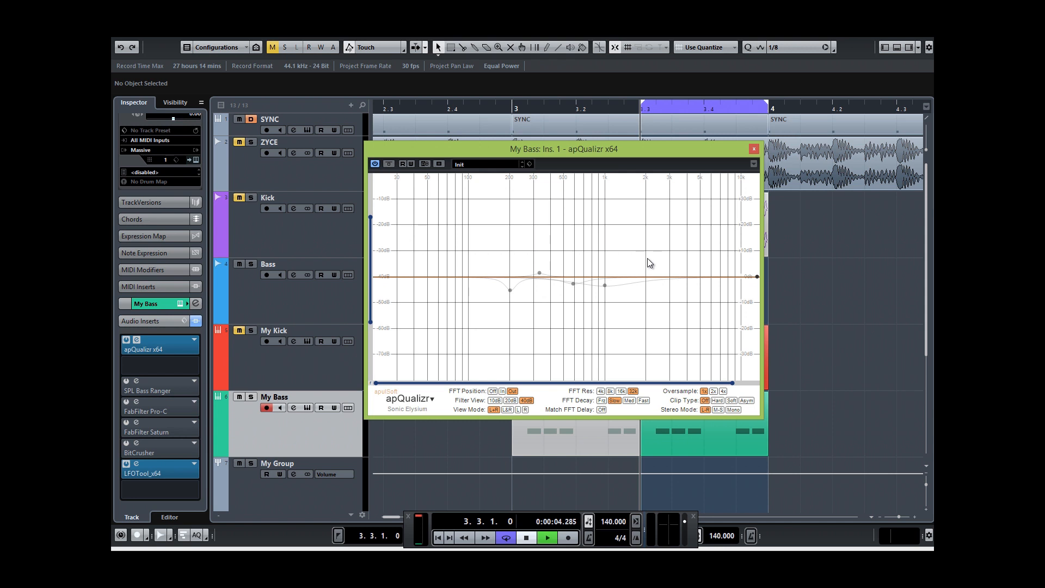
Enable the 1006.1, 692.84, 203.82 and 332.65 Hz bands in My Bass's apQualizr, and toggle the plug-in's bypass to compare
{"action": "left_click", "coordinate": [610, 287]}
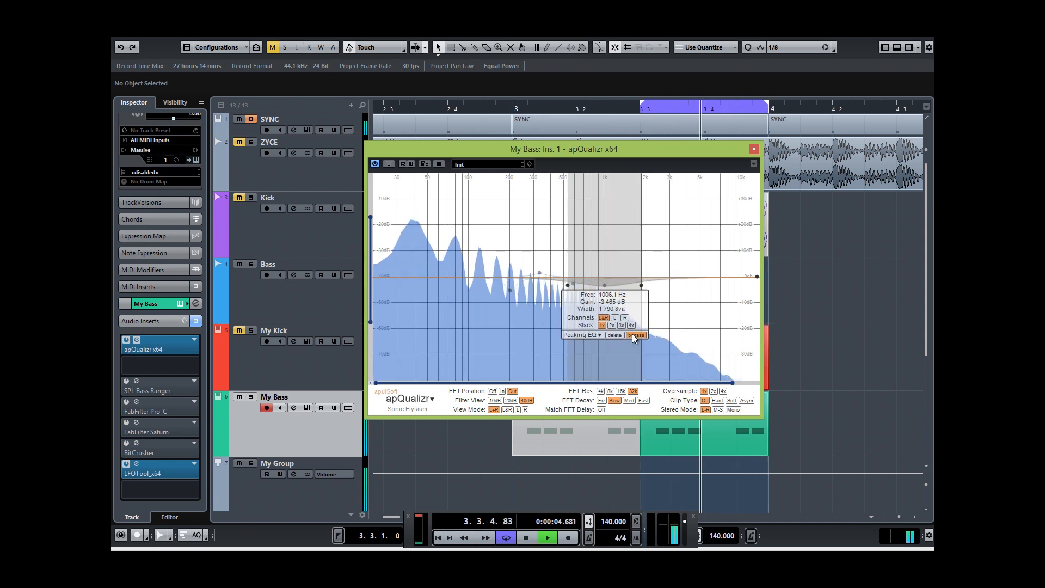
{"action": "left_click_drag", "start_coordinate": [572, 289], "coordinate": [556, 298]}
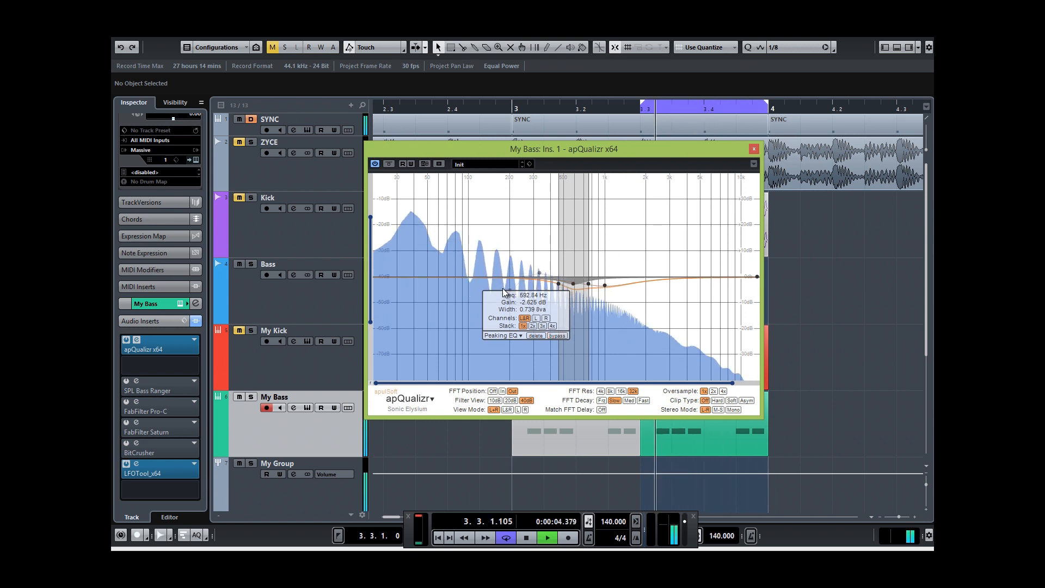
{"action": "mouse_move", "coordinate": [510, 290]}
{"action": "left_click", "coordinate": [540, 338]}
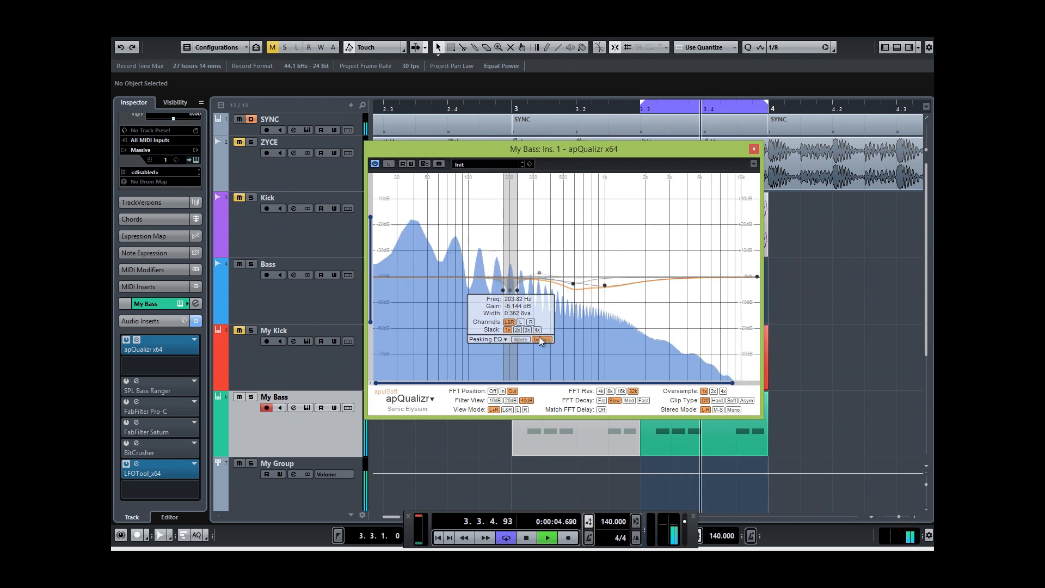
{"action": "mouse_move", "coordinate": [517, 308]}
{"action": "left_mouse_down"}
{"action": "mouse_move", "coordinate": [518, 293]}
{"action": "mouse_move", "coordinate": [517, 307]}
{"action": "left_mouse_up"}
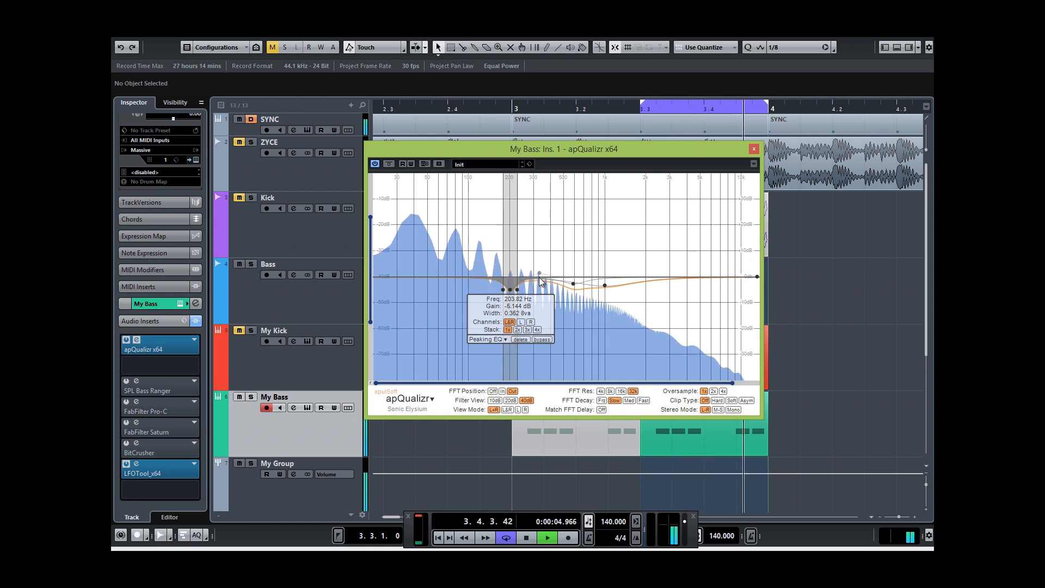
{"action": "mouse_move", "coordinate": [539, 272]}
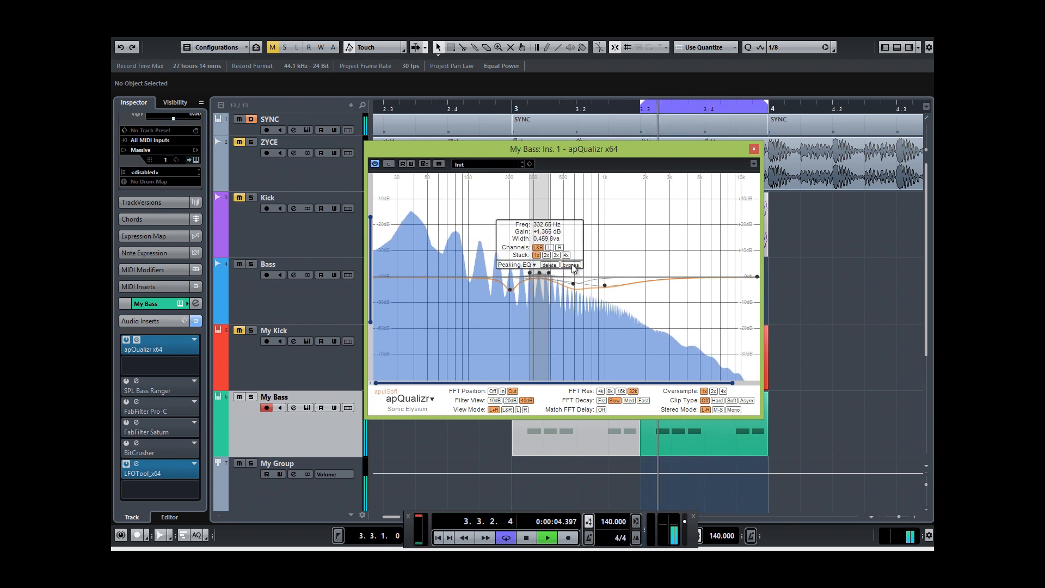
{"action": "left_click", "coordinate": [571, 265]}
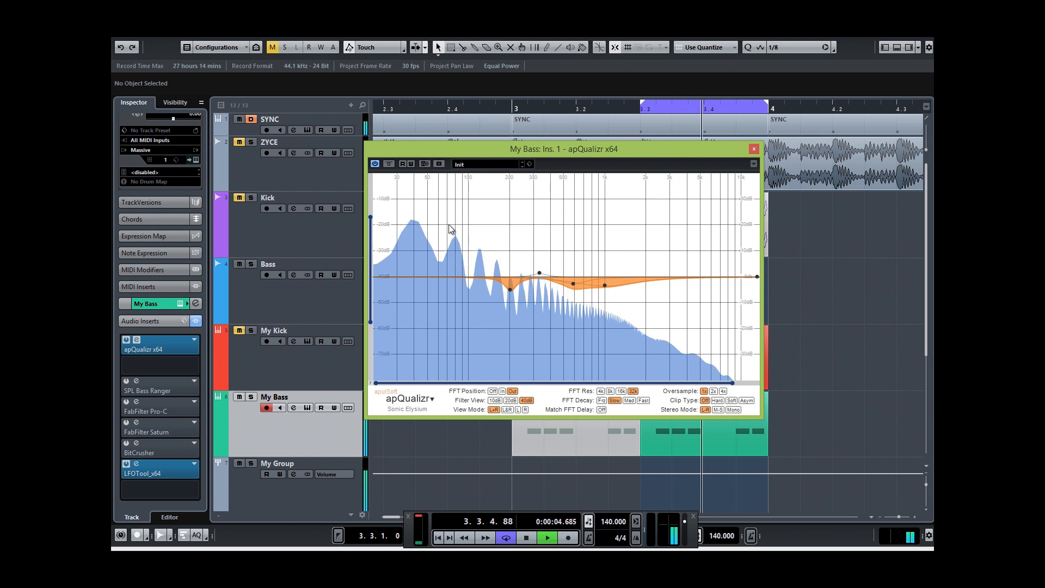
{"action": "left_click", "coordinate": [388, 164]}
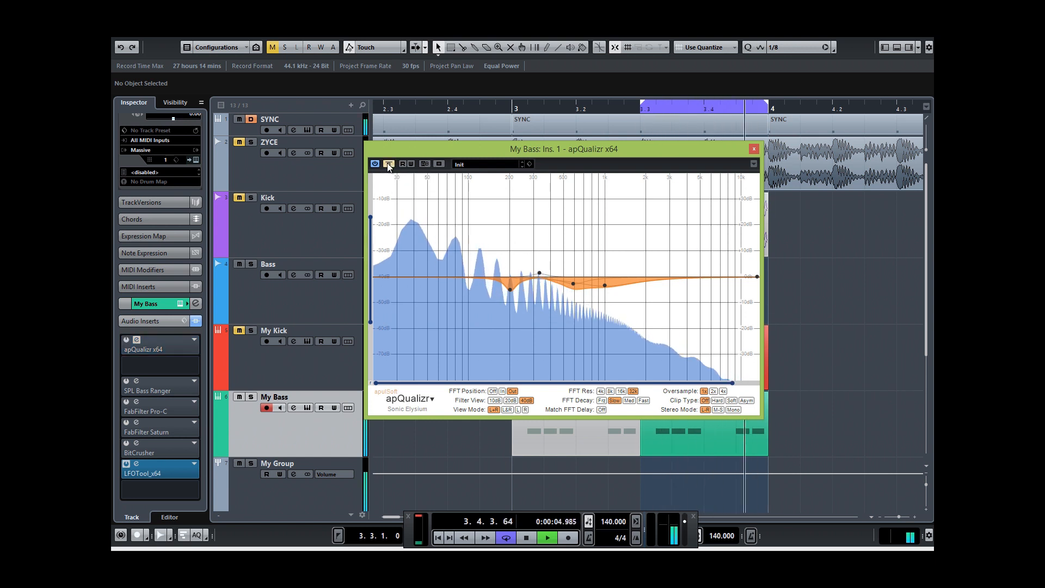
{"action": "left_click", "coordinate": [388, 165]}
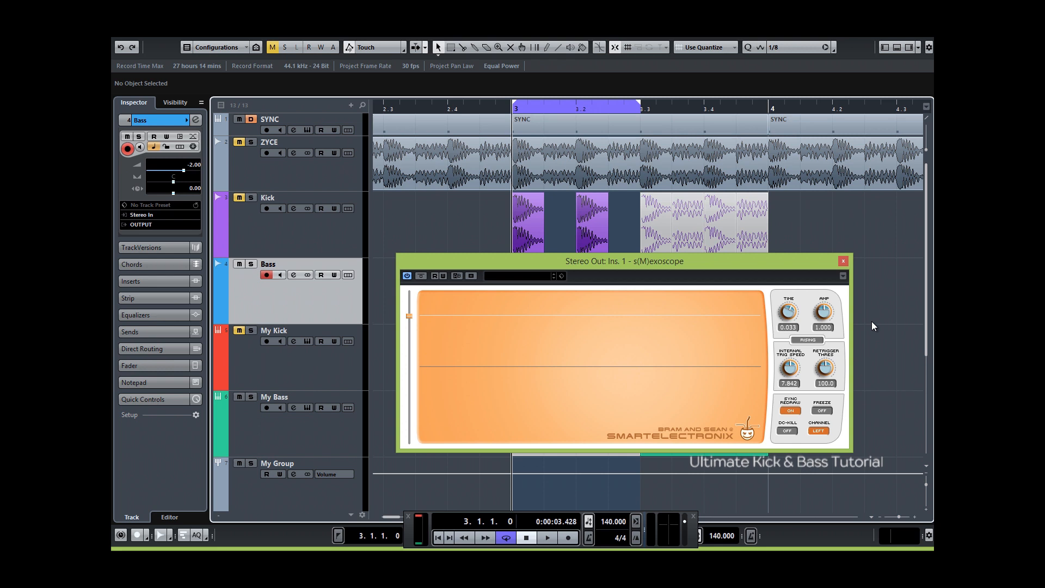
Play the reference Bass with the output oscilloscope open, and stop
{"action": "key", "text": "space"}
{"action": "key", "text": "space"}
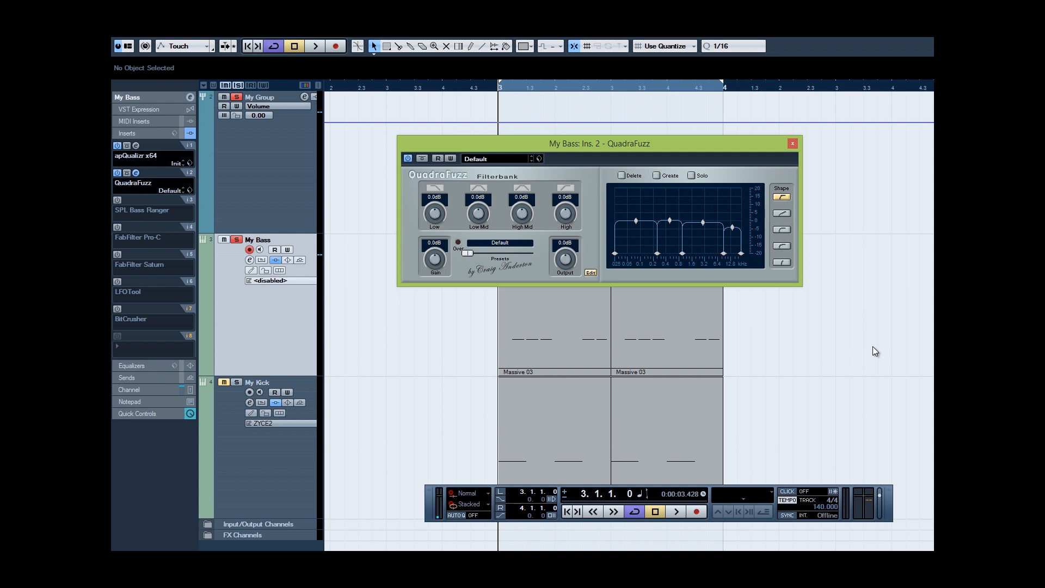
Lower the Low/Low-Mid and High-Mid/High crossovers in My Bass's QuadraFuzz while the loop plays, and stop
{"action": "key", "text": "space"}
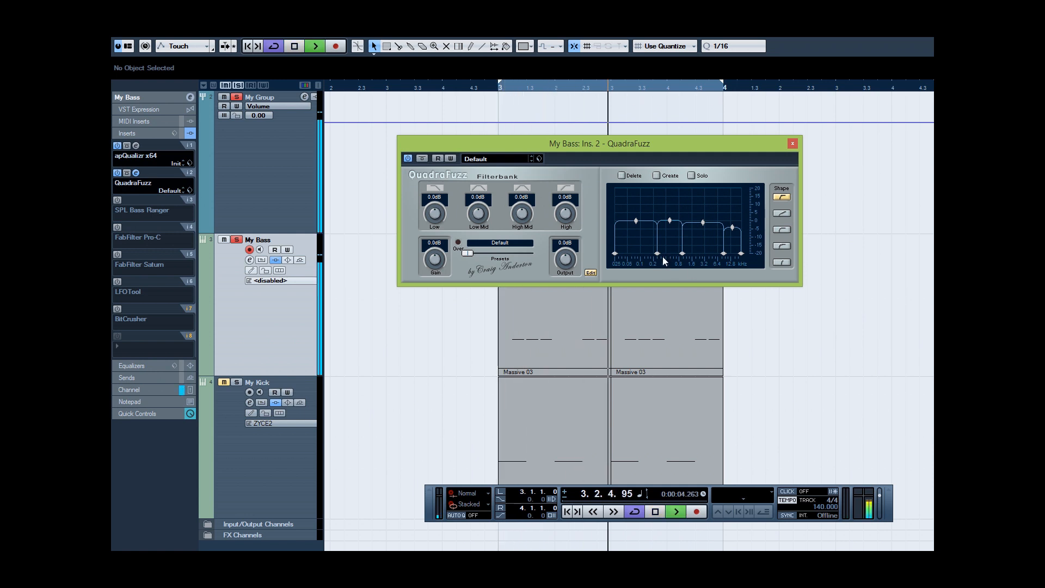
{"action": "mouse_move", "coordinate": [655, 254]}
{"action": "left_mouse_down"}
{"action": "mouse_move", "coordinate": [633, 254]}
{"action": "mouse_move", "coordinate": [644, 254]}
{"action": "left_mouse_up"}
{"action": "mouse_move", "coordinate": [724, 253]}
{"action": "left_mouse_down"}
{"action": "mouse_move", "coordinate": [708, 255]}
{"action": "mouse_move", "coordinate": [729, 254]}
{"action": "mouse_move", "coordinate": [718, 254]}
{"action": "left_mouse_up"}
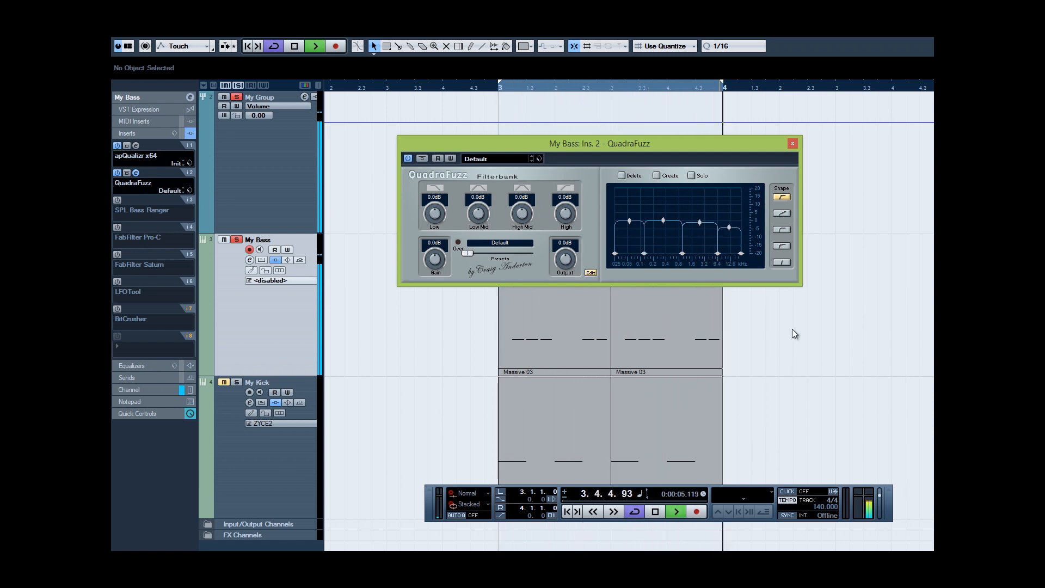
{"action": "key", "text": "space"}
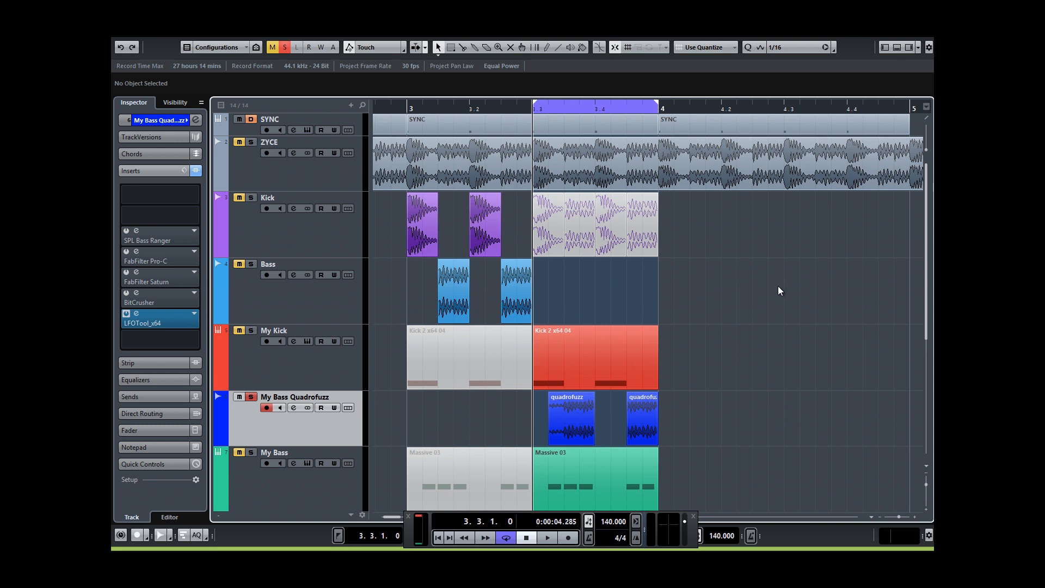
Activate My Bass Quadrofuzz's SPL Bass Ranger, open its window, and toggle the bypass during playback to compare, leaving the effect active and stopping
{"action": "left_click", "coordinate": [136, 233]}
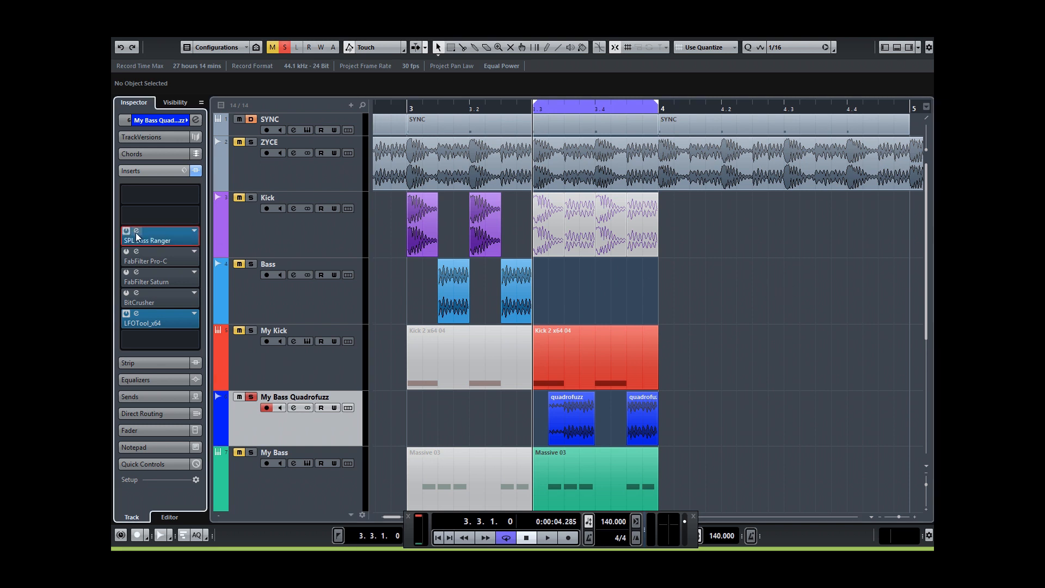
{"action": "left_click", "coordinate": [137, 232]}
{"action": "left_click_drag", "start_coordinate": [579, 146], "coordinate": [610, 170]}
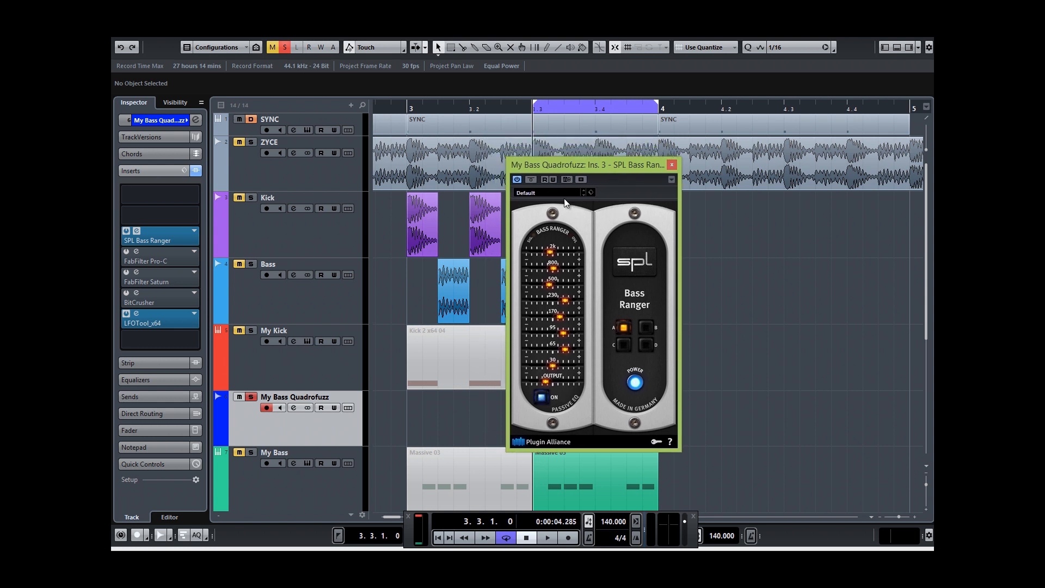
{"action": "left_click", "coordinate": [531, 180]}
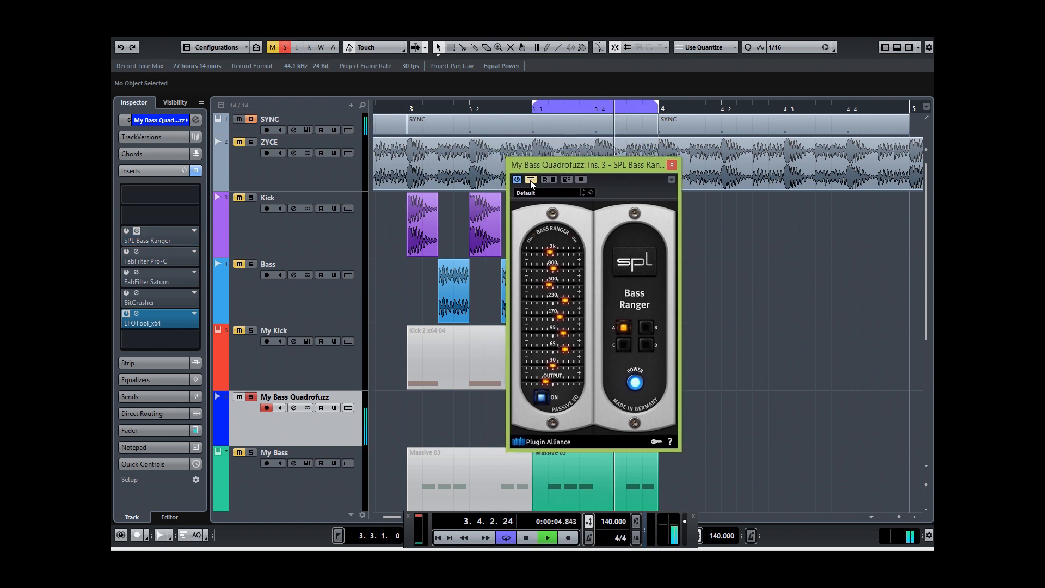
{"action": "left_click", "coordinate": [531, 180]}
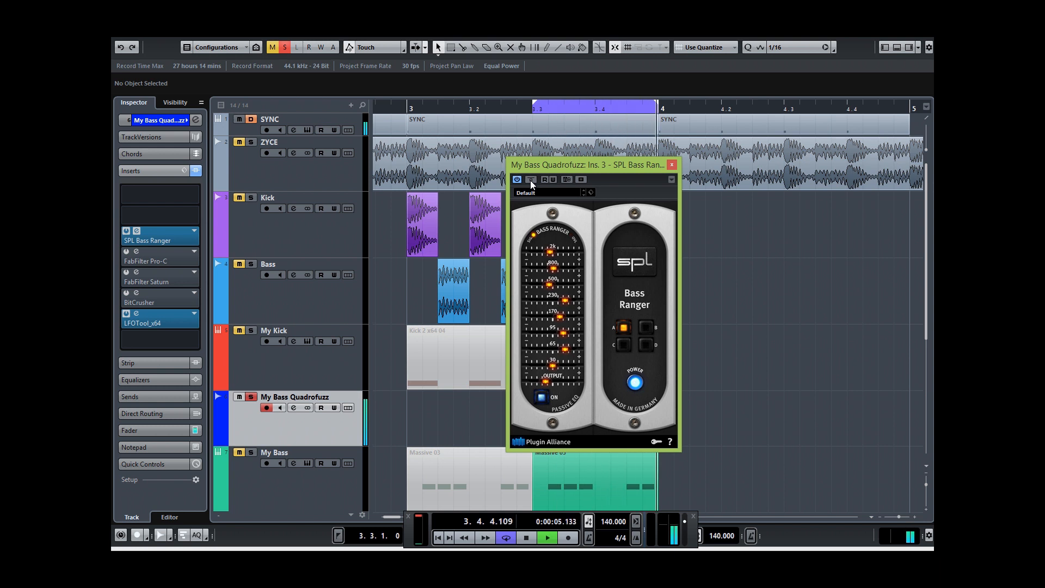
{"action": "left_click", "coordinate": [531, 180]}
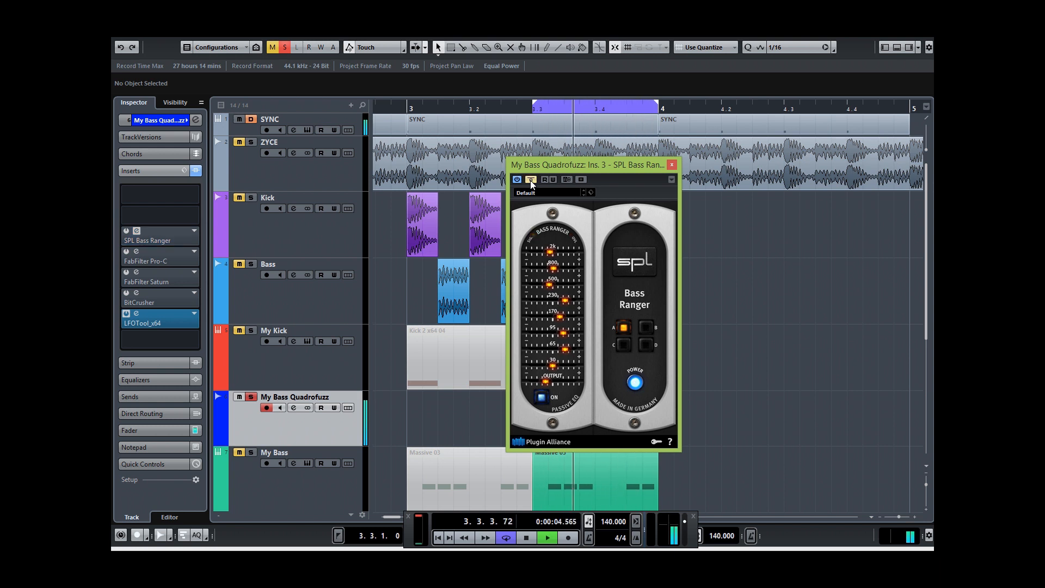
{"action": "left_click", "coordinate": [531, 180]}
{"action": "key", "text": "space"}
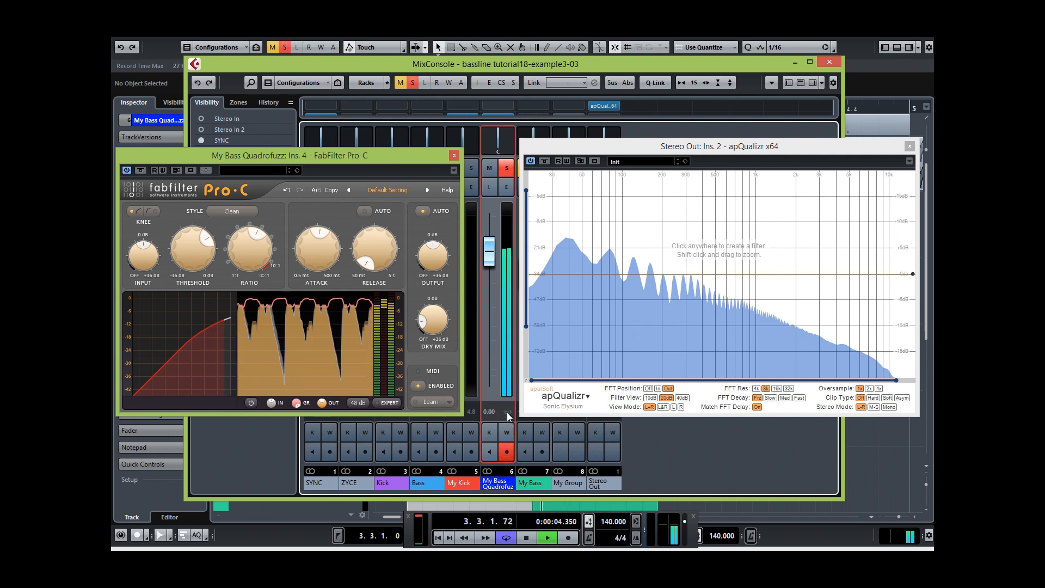
Bypass FabFilter Pro-C while the loop plays, reset the My Bass Quadrofuzz channel's peak meter to compare levels, and reactivate the compressor
{"action": "left_click", "coordinate": [140, 170]}
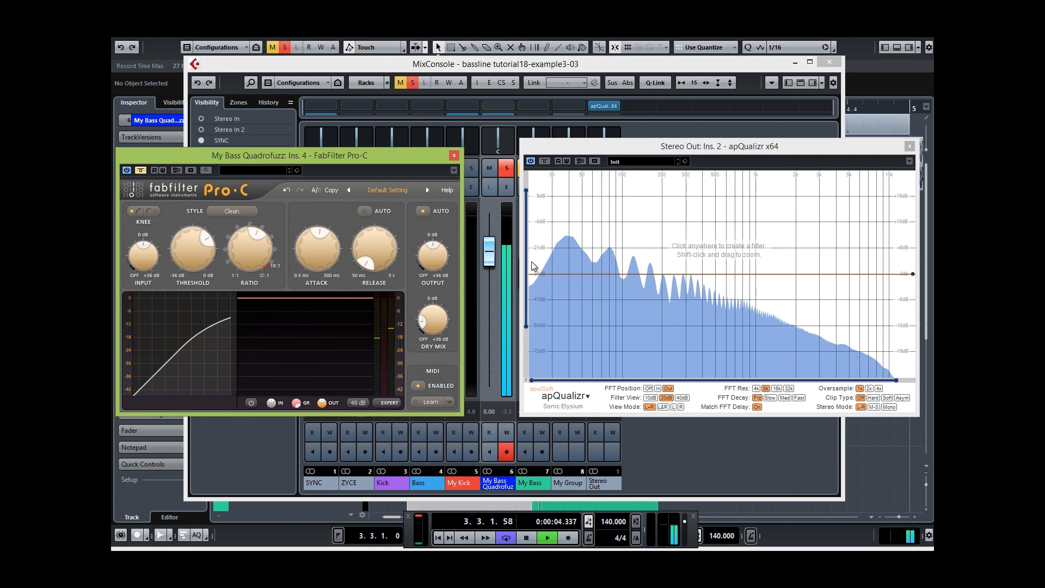
{"action": "left_click", "coordinate": [504, 414]}
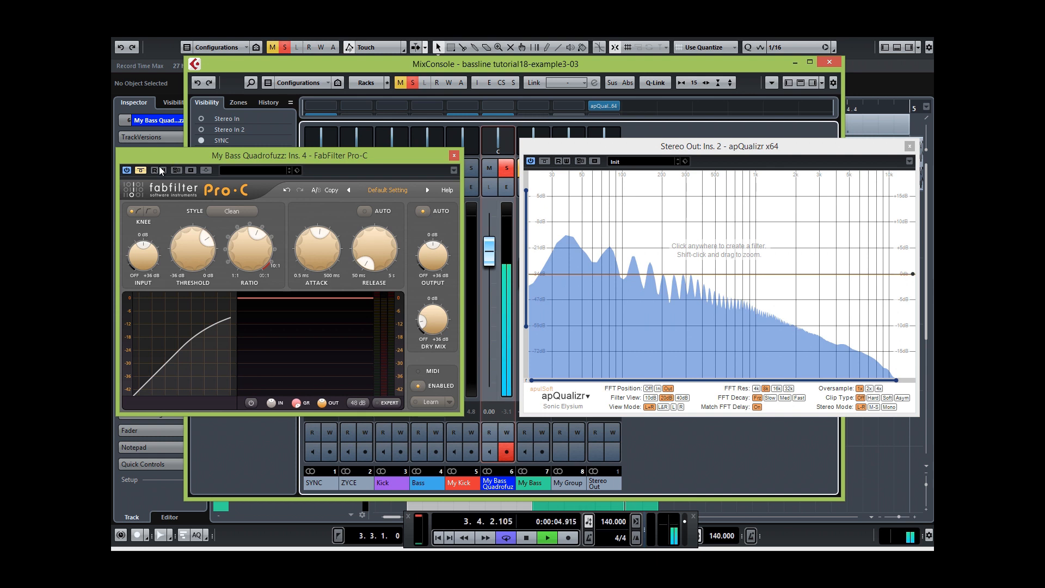
{"action": "left_click", "coordinate": [142, 171]}
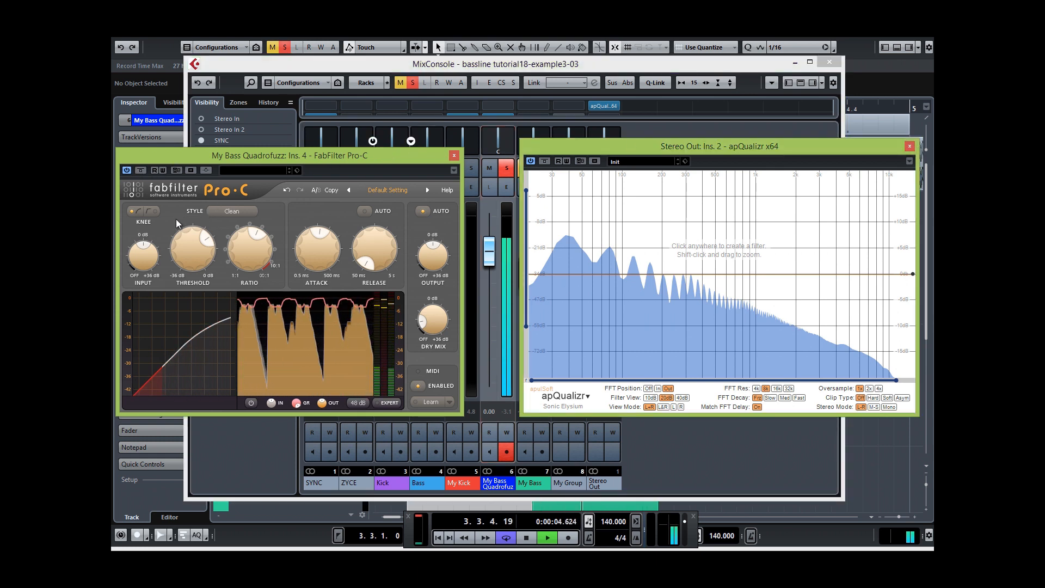
Examine Pro-C's threshold, ratio, attack and dry mix settings while the bass loop plays
{"action": "mouse_move", "coordinate": [212, 253]}
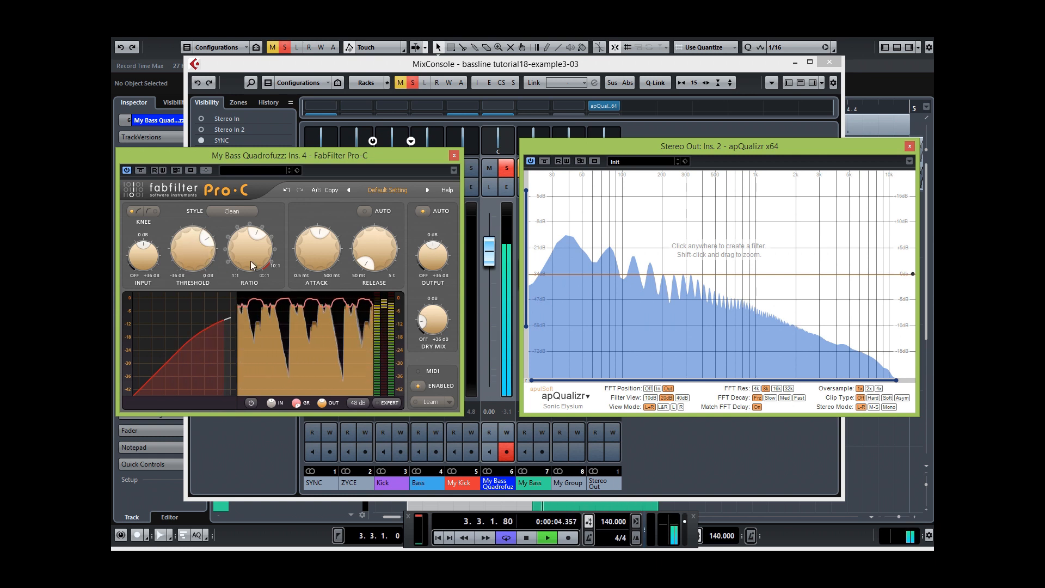
{"action": "mouse_move", "coordinate": [249, 262]}
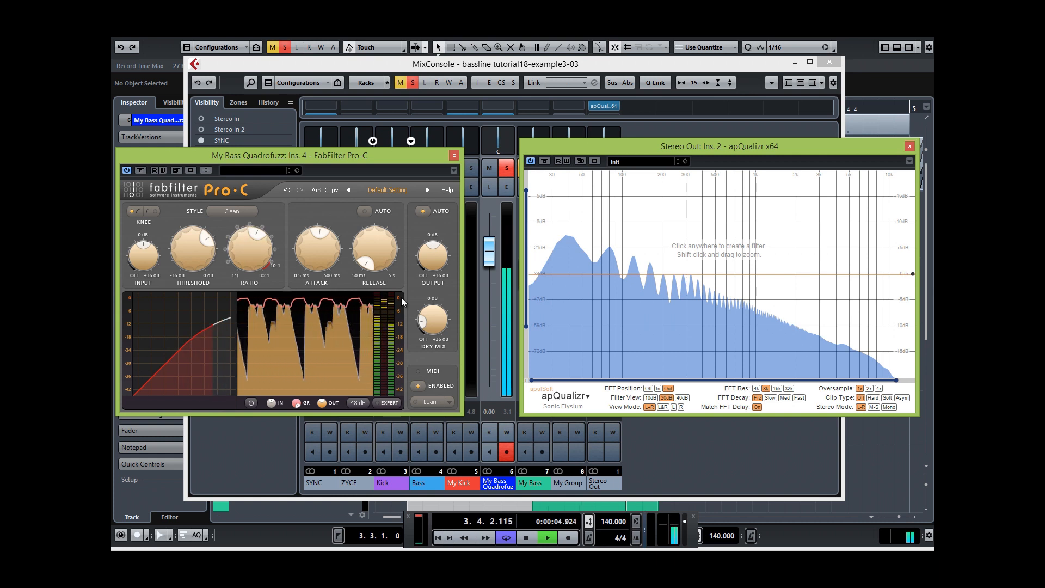
{"action": "mouse_move", "coordinate": [329, 253]}
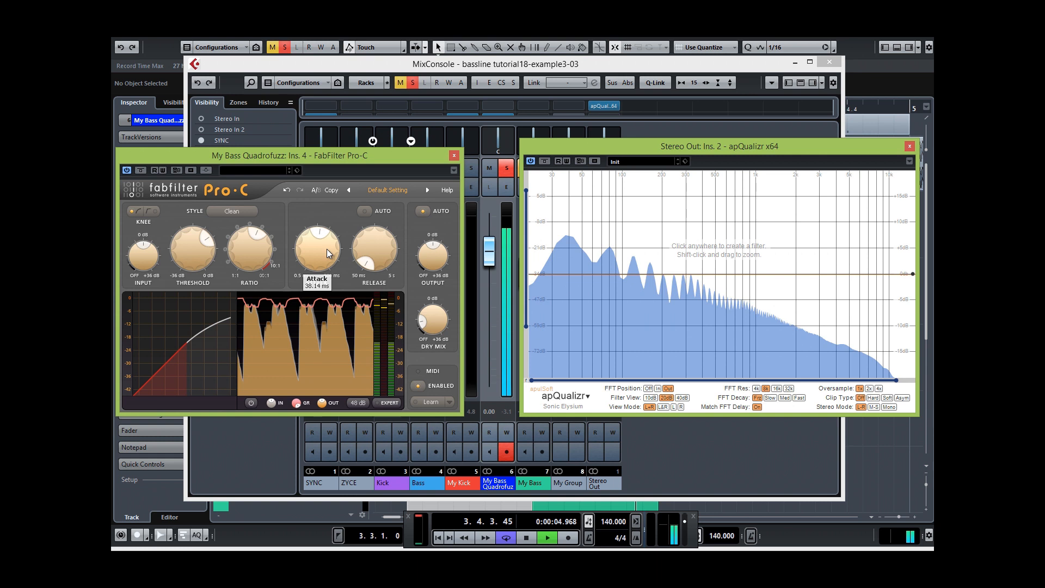
{"action": "mouse_move", "coordinate": [318, 247]}
{"action": "left_mouse_down"}
{"action": "mouse_move", "coordinate": [320, 285]}
{"action": "mouse_move", "coordinate": [321, 238]}
{"action": "mouse_move", "coordinate": [321, 247]}
{"action": "left_mouse_up"}
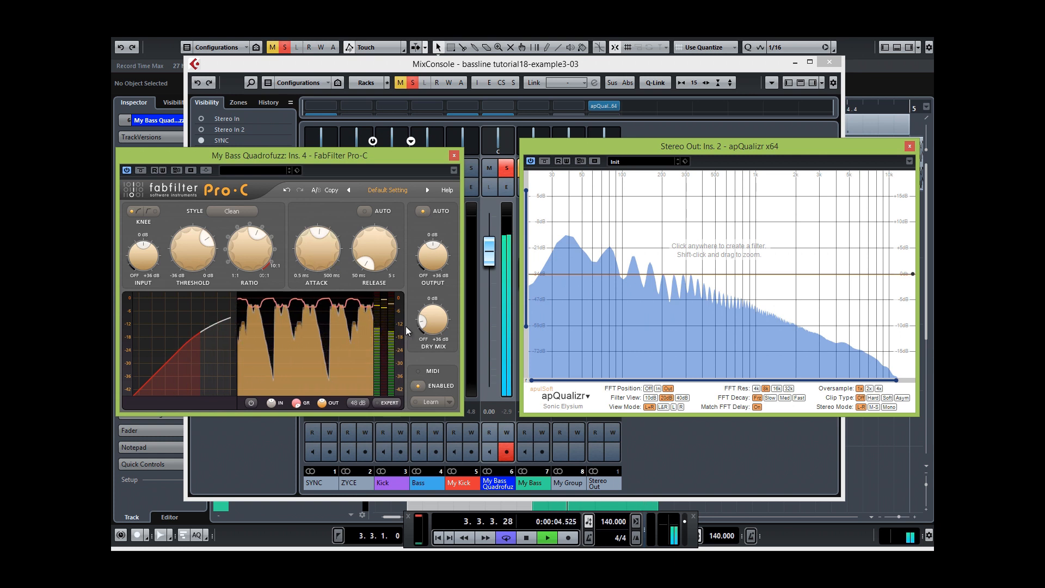
{"action": "mouse_move", "coordinate": [437, 323]}
{"action": "mouse_move", "coordinate": [437, 323]}
{"action": "left_mouse_down"}
{"action": "mouse_move", "coordinate": [444, 364]}
{"action": "mouse_move", "coordinate": [435, 325]}
{"action": "left_mouse_up"}
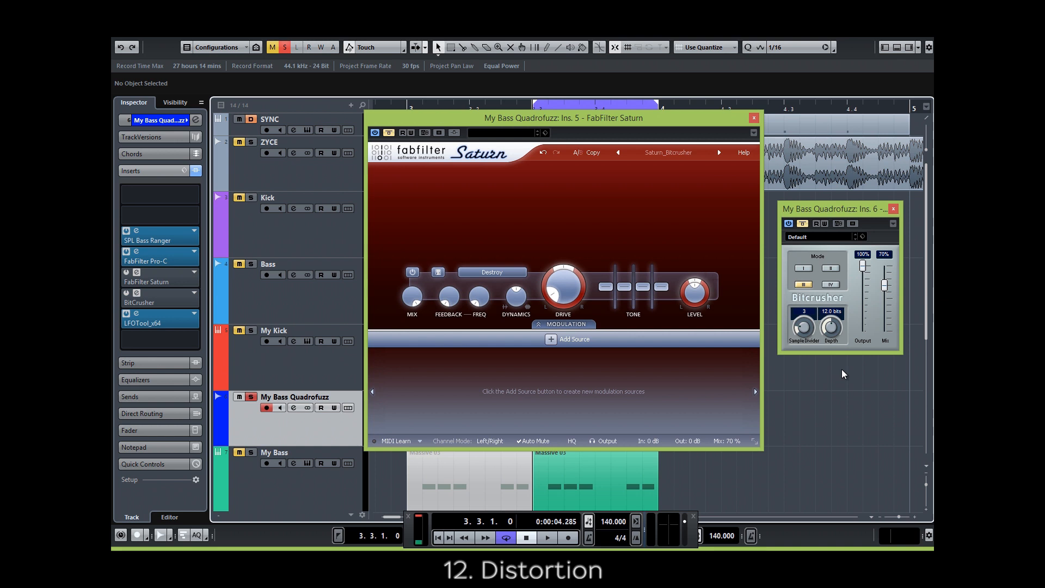
Review FabFilter Saturn's distortion styles, keeping Destroy, and activate the plug-in during playback to try its band drive and mix
{"action": "left_click", "coordinate": [493, 273]}
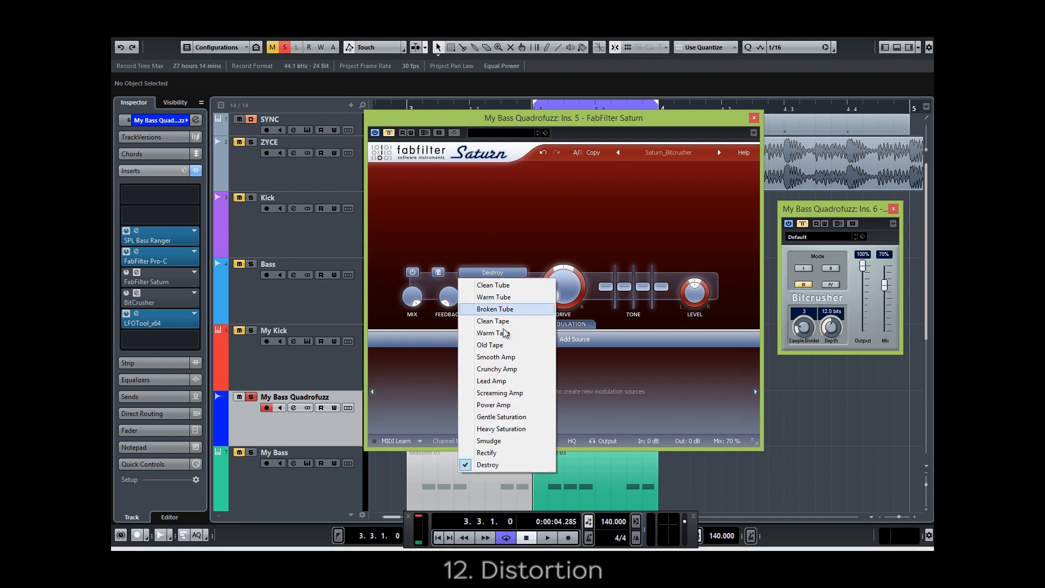
{"action": "left_click", "coordinate": [400, 154]}
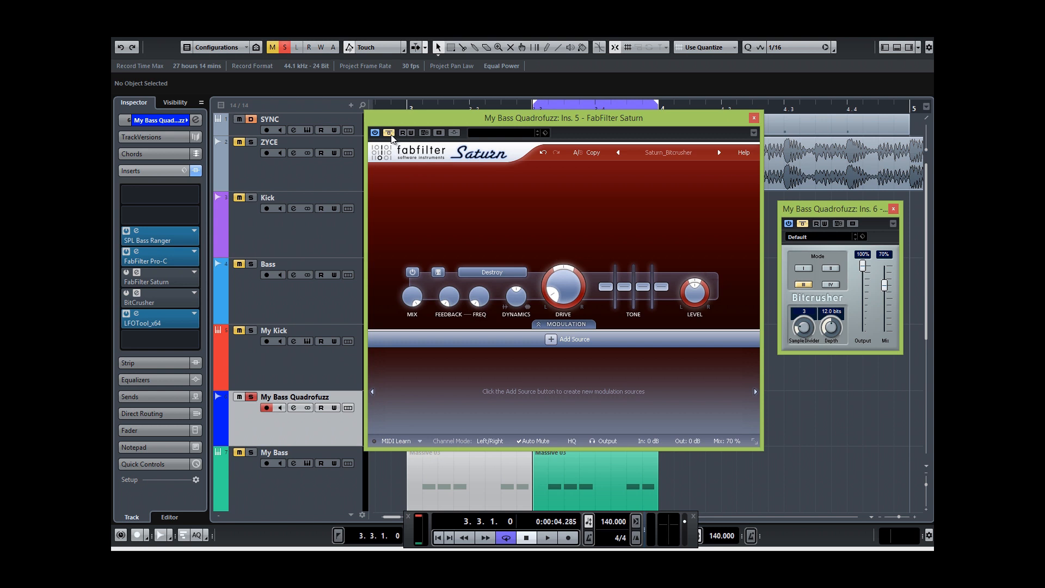
{"action": "left_click", "coordinate": [388, 133]}
{"action": "key", "text": "space"}
{"action": "left_click_drag", "start_coordinate": [556, 296], "coordinate": [554, 294]}
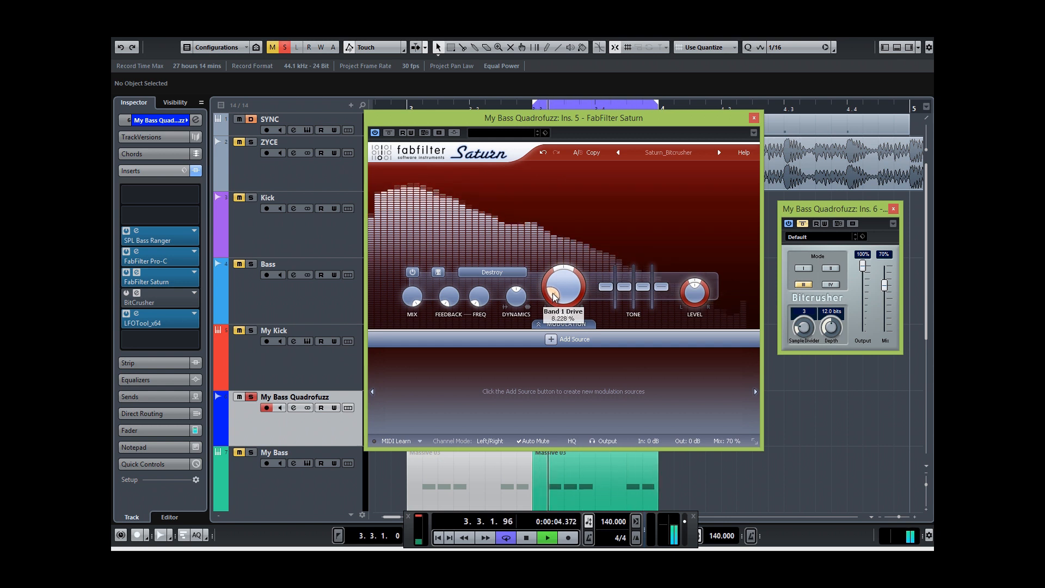
{"action": "mouse_move", "coordinate": [413, 297]}
{"action": "left_mouse_down"}
{"action": "mouse_move", "coordinate": [411, 397]}
{"action": "mouse_move", "coordinate": [412, 294]}
{"action": "left_mouse_up"}
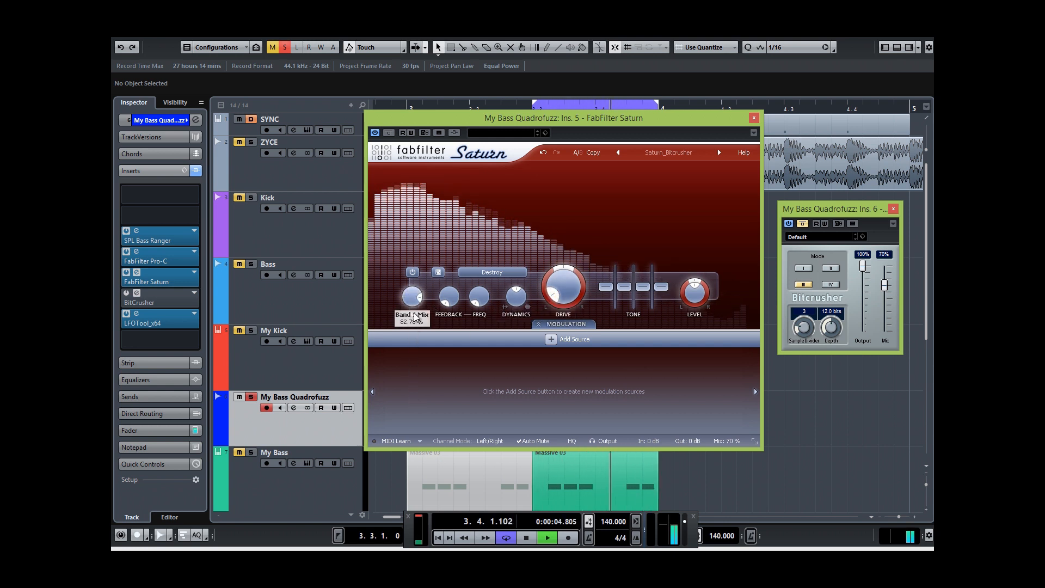
Bypass Saturn, activate the Bitcrusher insert on My Bass Quadrofuzz, and try its mix level while the loop plays
{"action": "left_click", "coordinate": [389, 136]}
{"action": "left_click", "coordinate": [803, 225]}
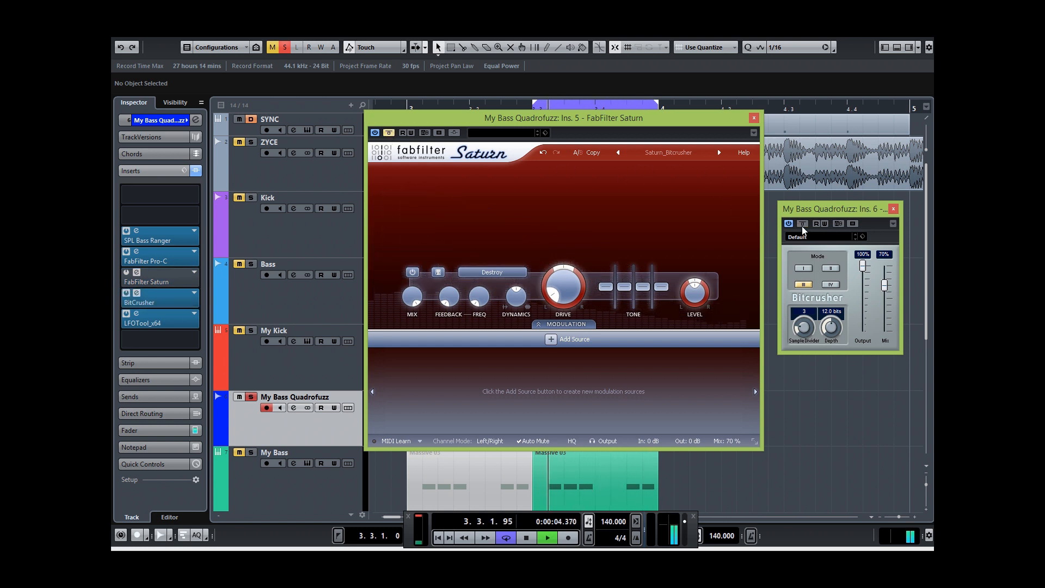
{"action": "mouse_move", "coordinate": [884, 286]}
{"action": "left_mouse_down"}
{"action": "mouse_move", "coordinate": [888, 266]}
{"action": "mouse_move", "coordinate": [887, 327]}
{"action": "mouse_move", "coordinate": [886, 284]}
{"action": "left_mouse_up"}
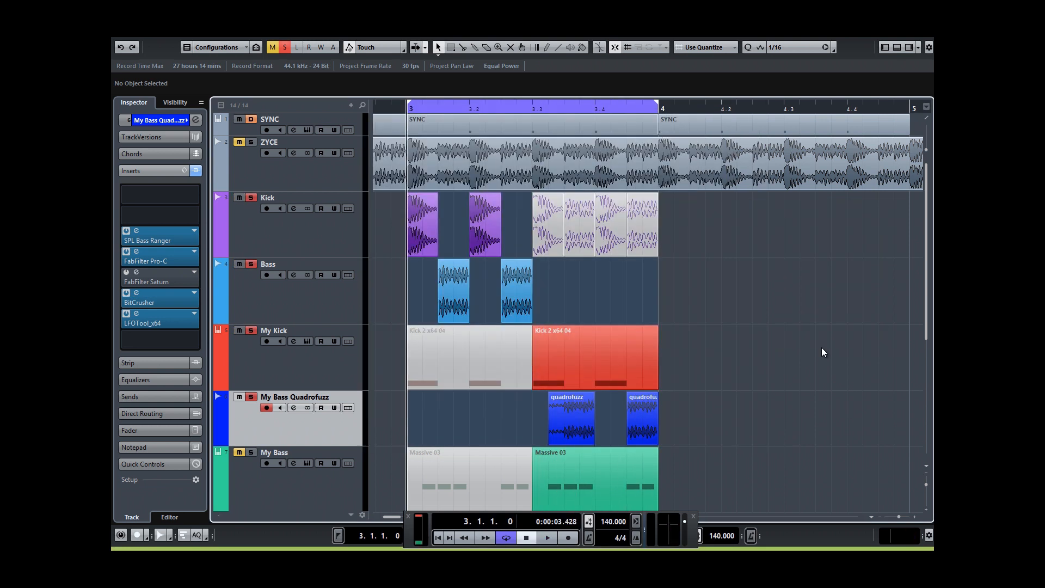
Play the bar 3 loop with the reference kick and bass followed by the recreated ones to compare them, and stop
{"action": "key", "text": "space"}
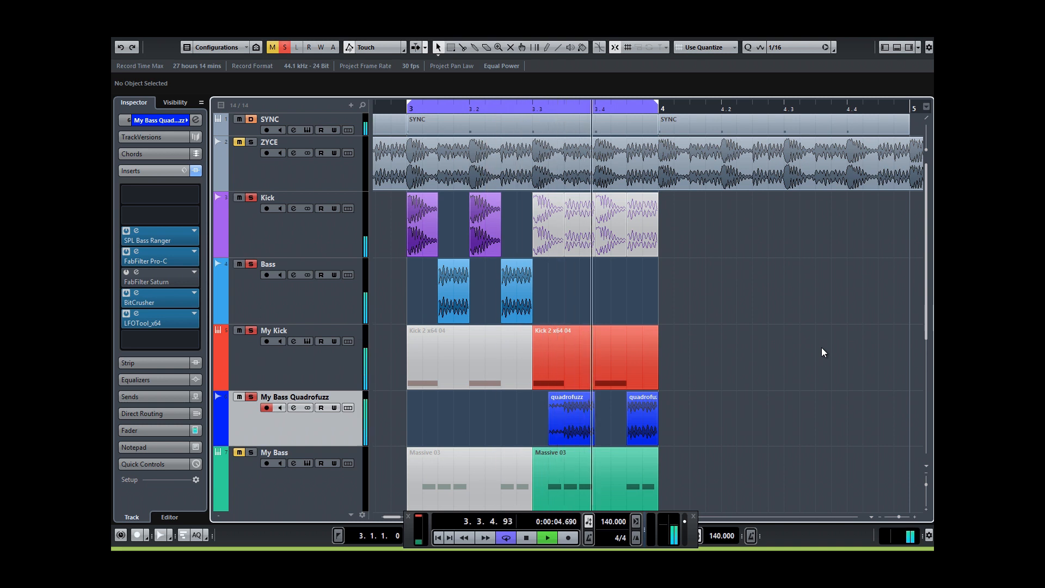
{"action": "key", "text": "space"}
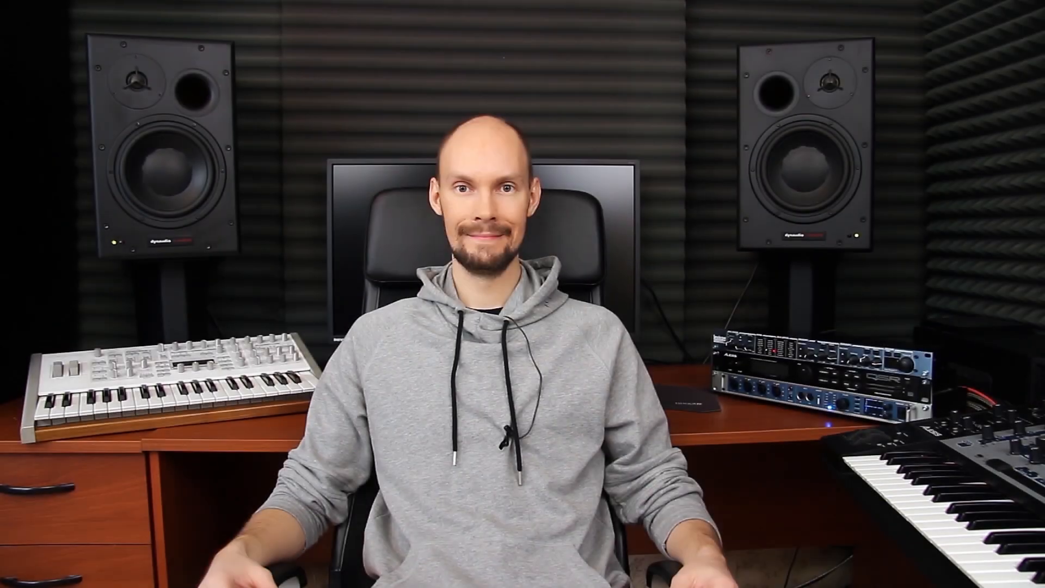